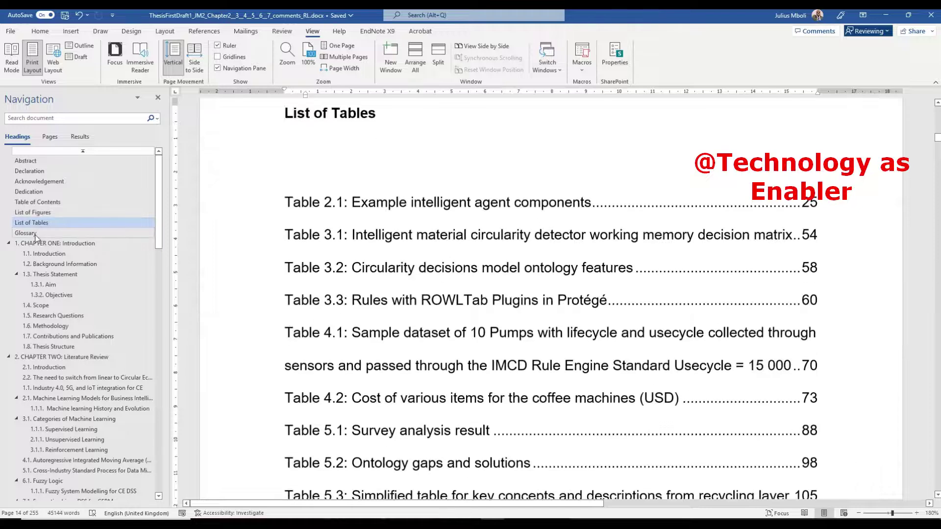
- Look over the thesis's List of Figures, Table of Contents and List of Tables, following the Figure 2.1 entry to its caption
left_click(37, 223)
left_click(37, 214)
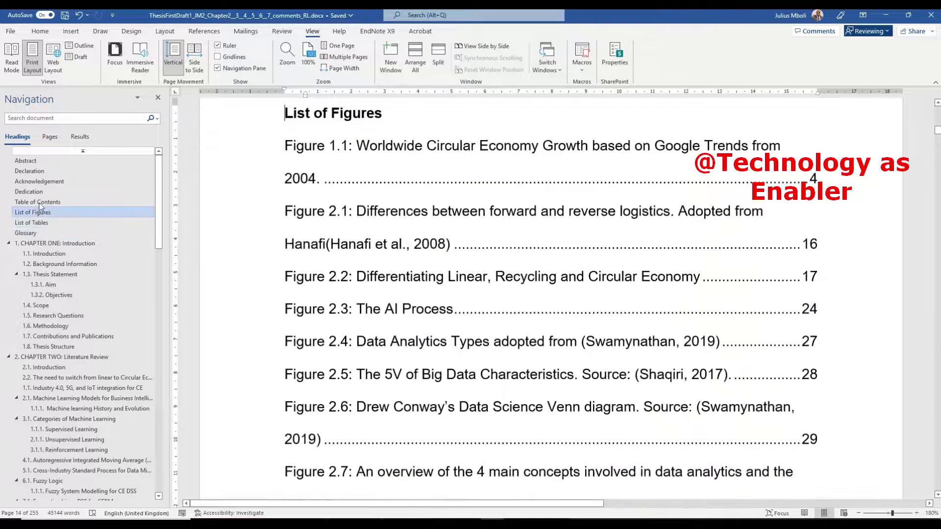
left_click(36, 203)
left_click(35, 215)
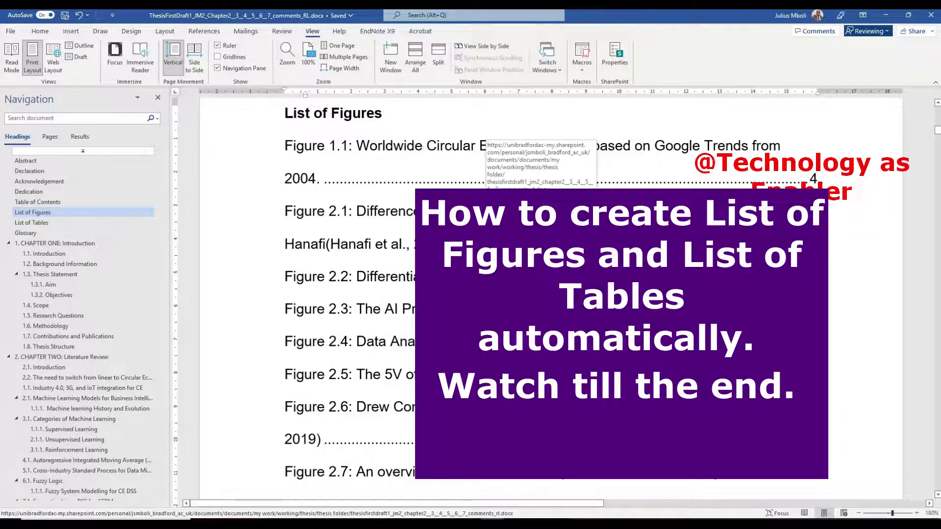
left_click(490, 211, "ctrl")
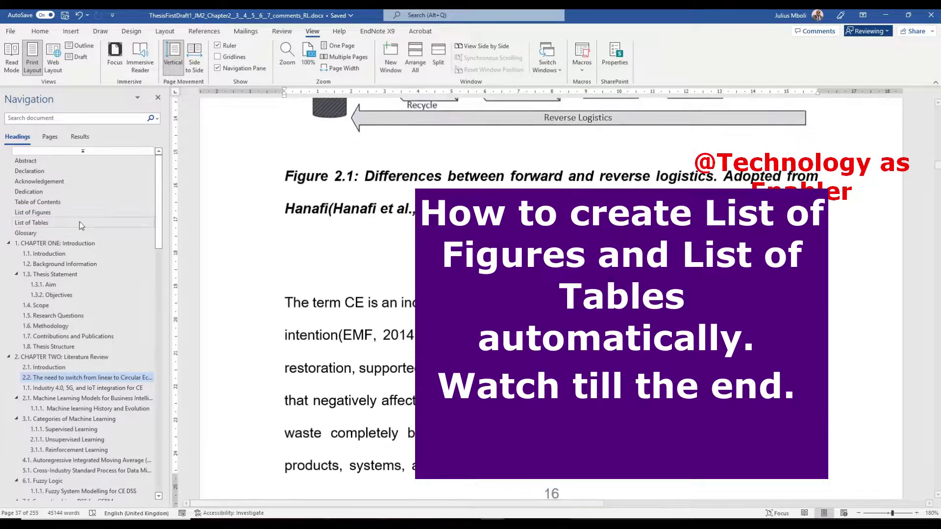
left_click(80, 223)
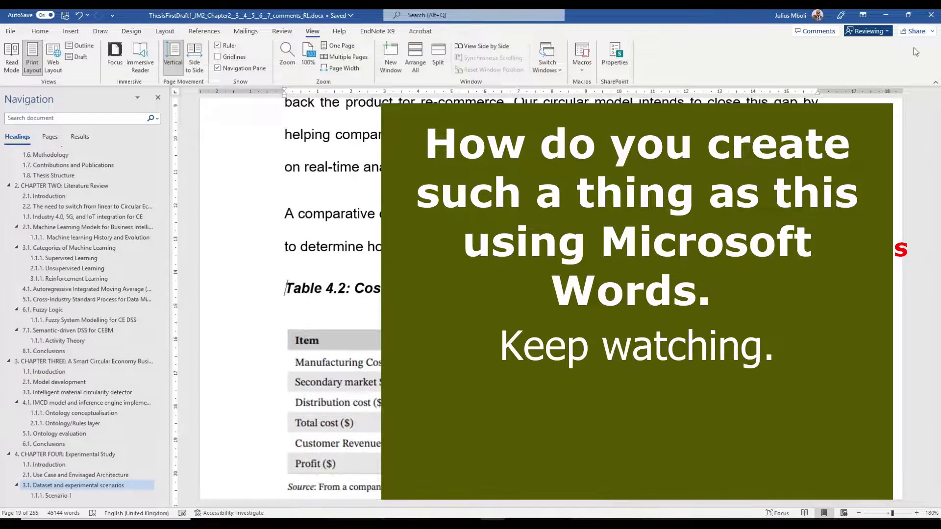
- Switch to the open document Formarting Template.docx
left_click(886, 15)
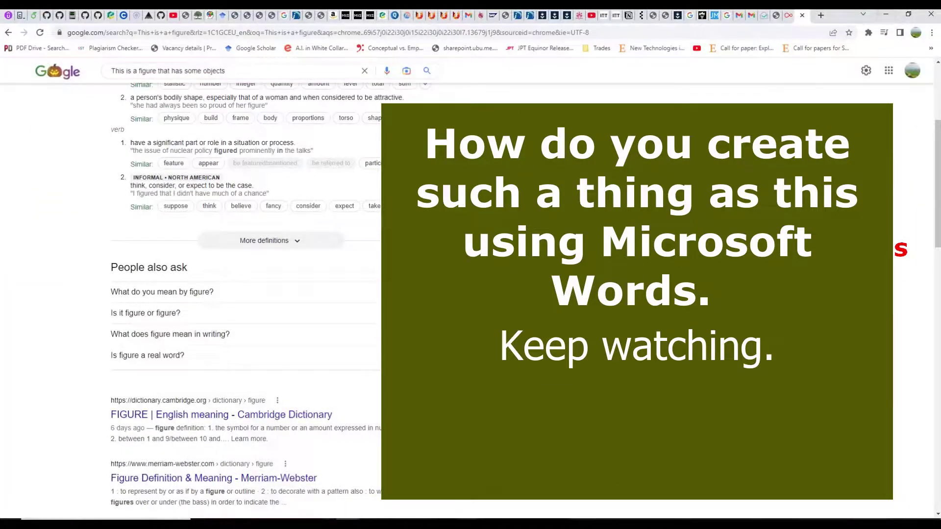
mouse_move(492, 525)
mouse_move(575, 495)
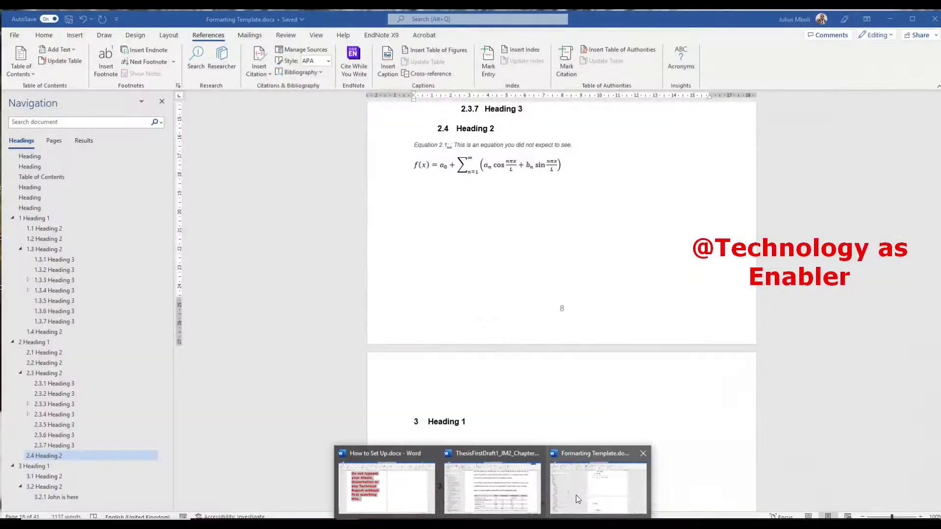
left_click(604, 491)
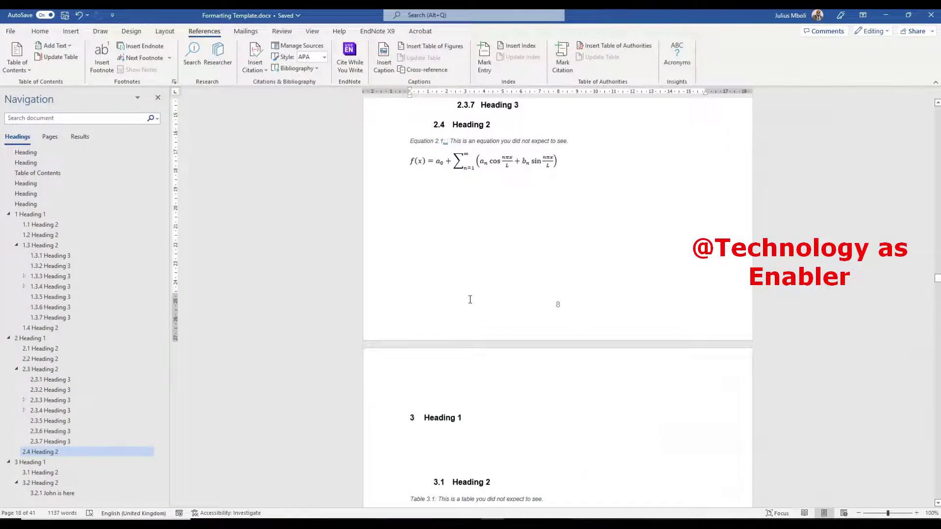
scroll(472, 296, "up", 3)
scroll(472, 296, "down", 3)
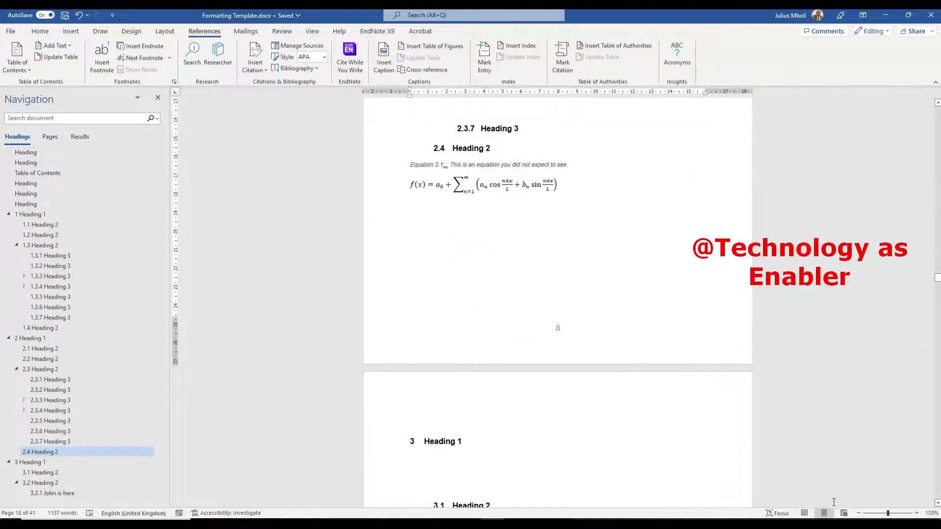
left_click(894, 513)
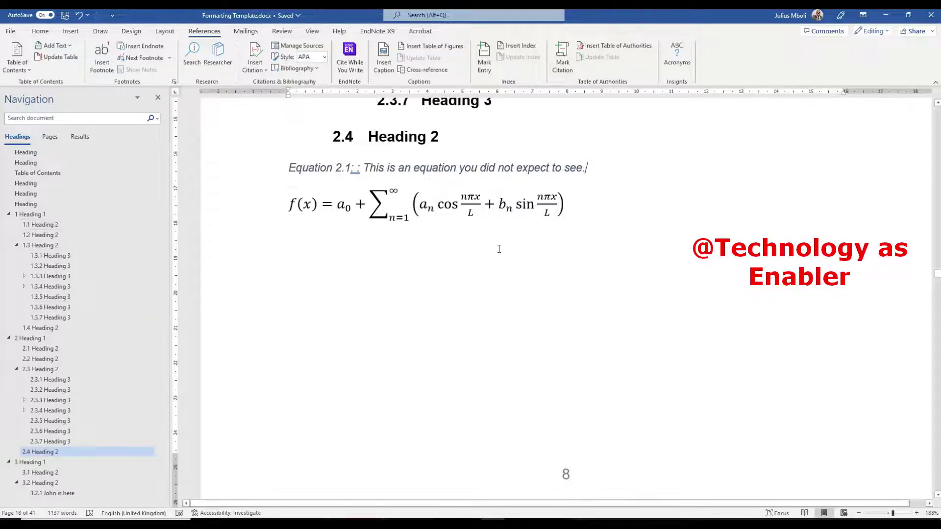
- Look through the template from its first heading to section 3.3.3, examining how the tables and figures are captioned
scroll(309, 231, "up", 4)
left_click(35, 153)
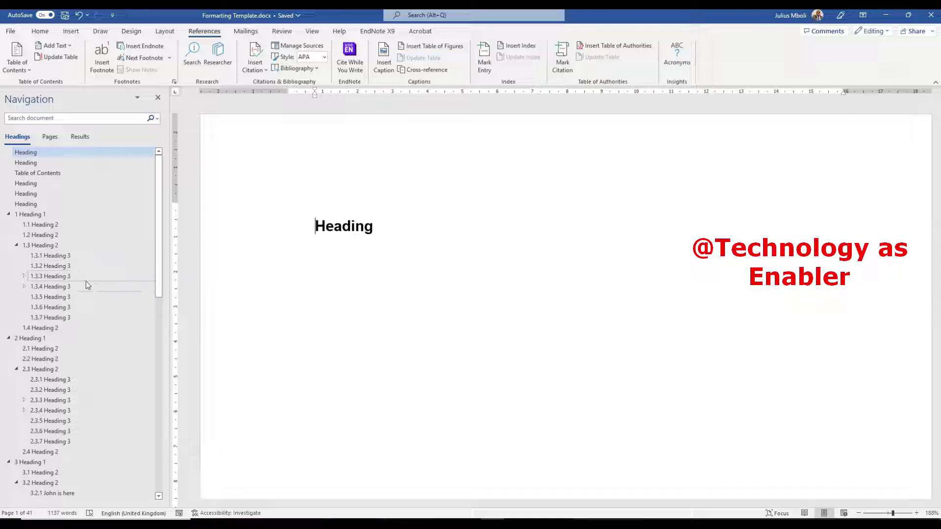
scroll(86, 281, "down", 5)
left_click(61, 269)
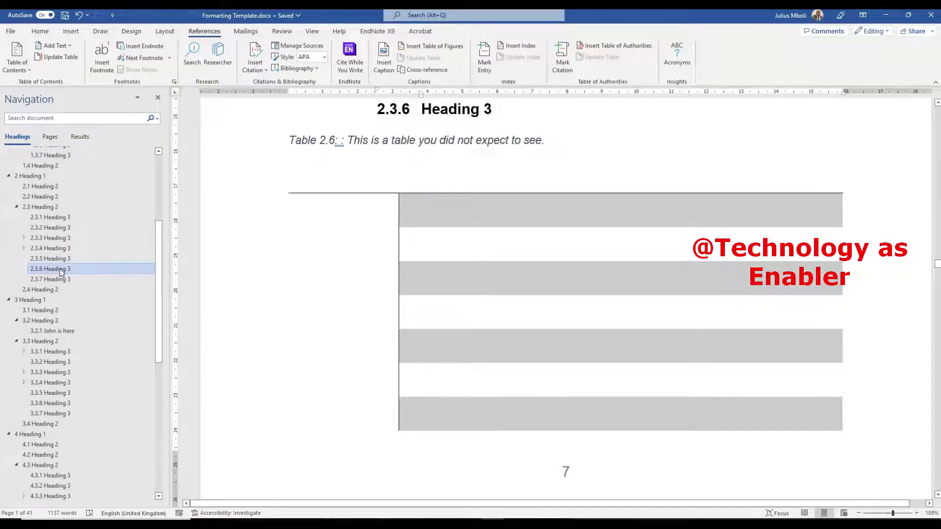
scroll(543, 206, "up", 3)
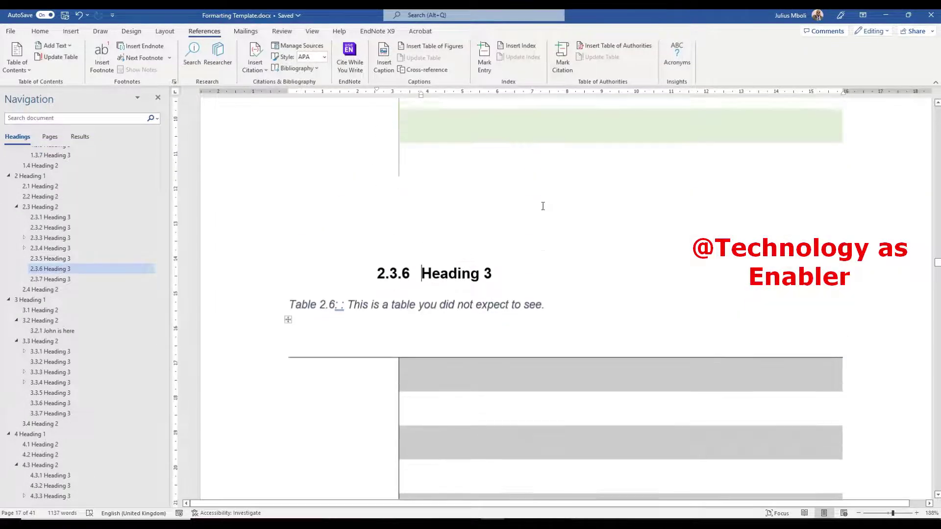
scroll(473, 300, "up", 10)
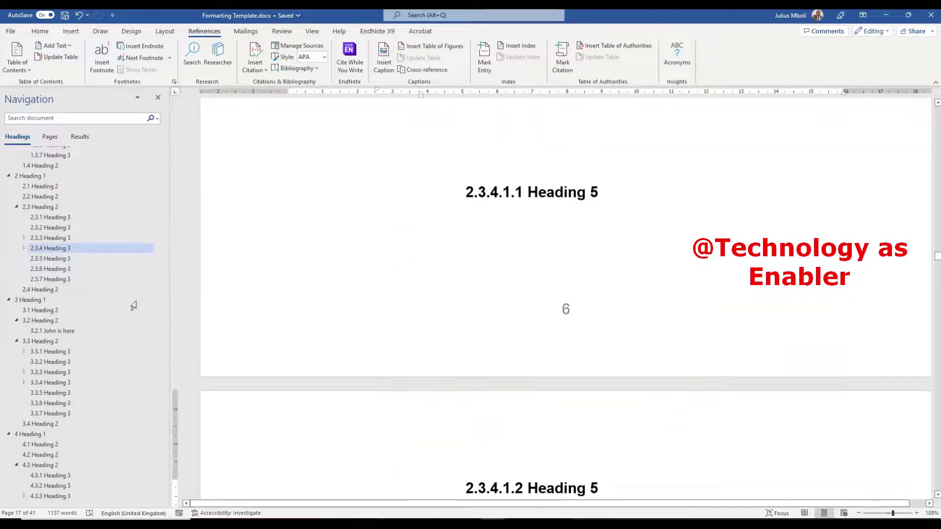
left_click(54, 331)
scroll(498, 255, "down", 8)
scroll(498, 260, "down", 15)
scroll(491, 260, "down", 15)
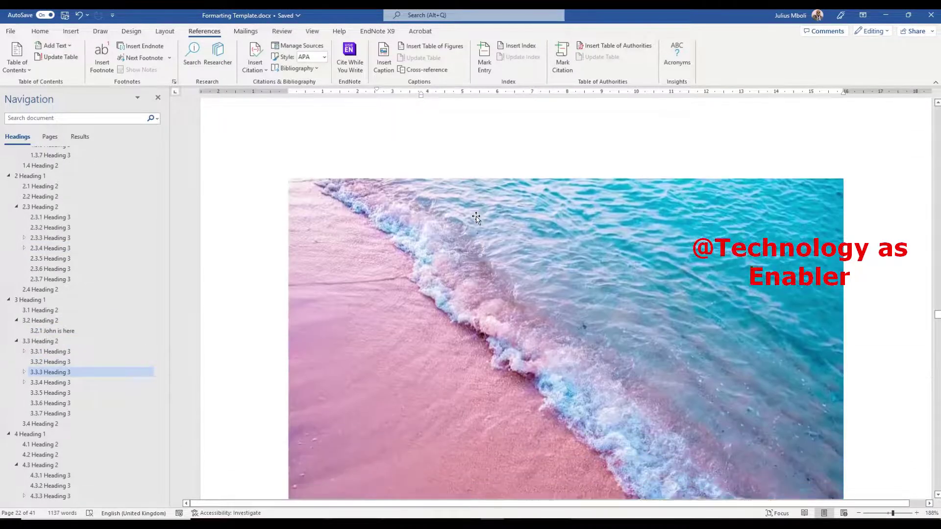
scroll(476, 218, "down", 5)
scroll(476, 216, "down", 5)
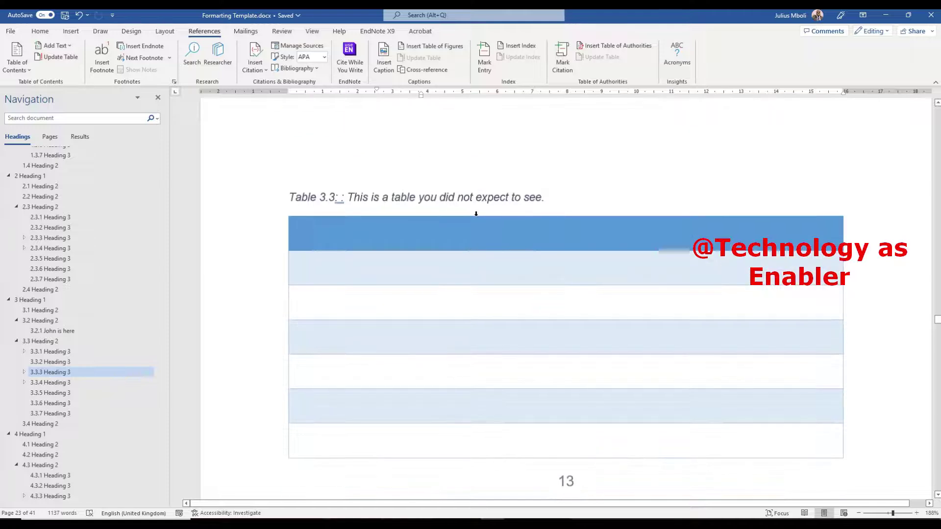
scroll(476, 215, "down", 3)
scroll(477, 216, "up", 2)
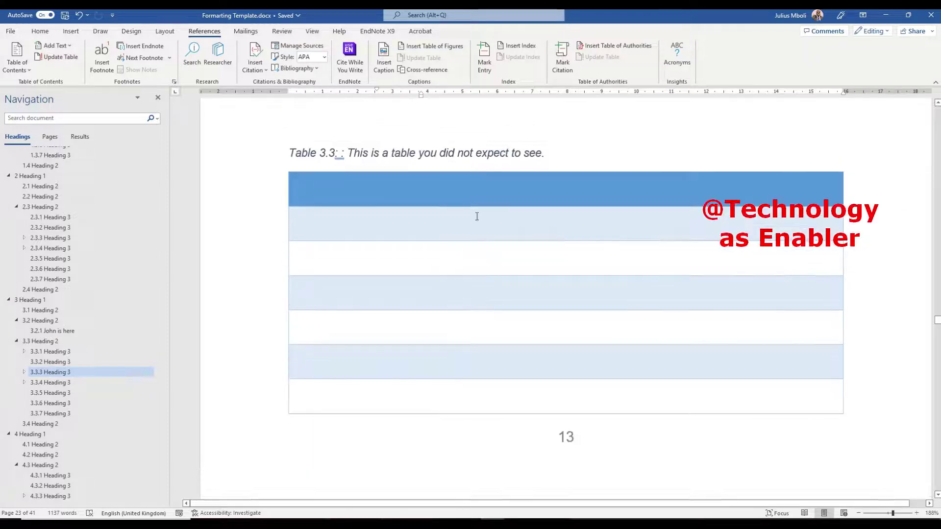
- Remove the extra colon after the number in the Table 3.3 caption
scroll(427, 271, "up", 6)
left_click(316, 330)
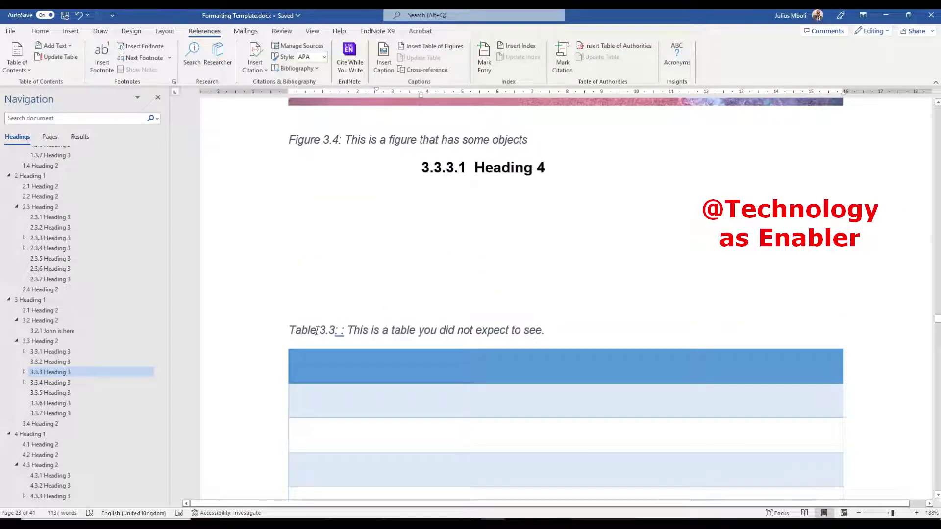
left_click(323, 329)
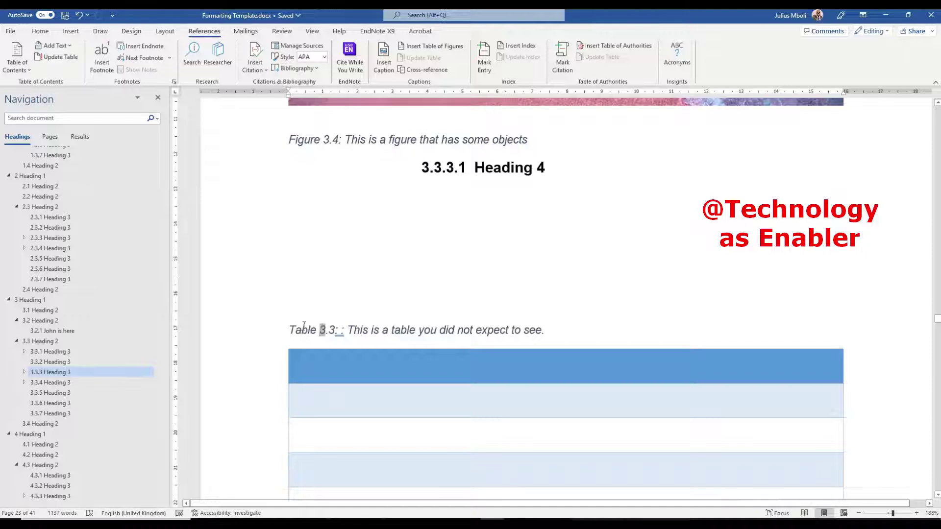
scroll(327, 330, "down", 1)
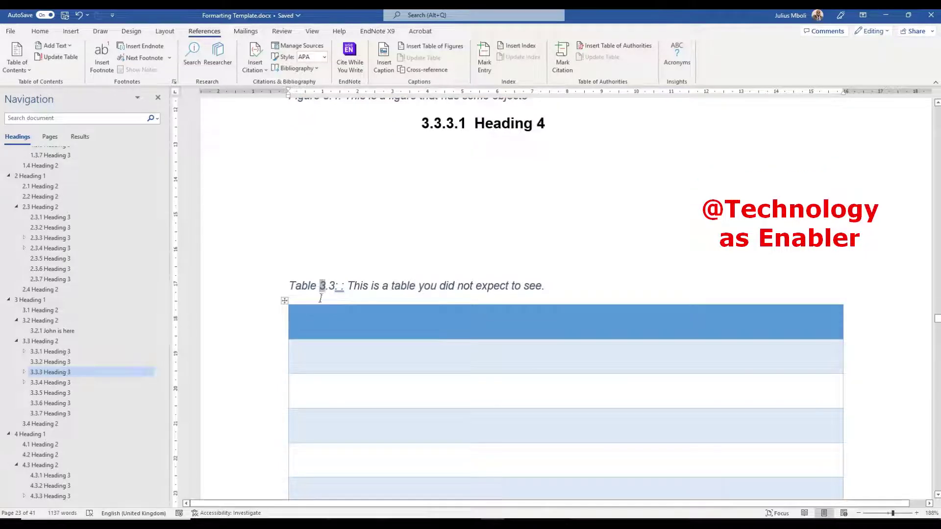
key("Delete")
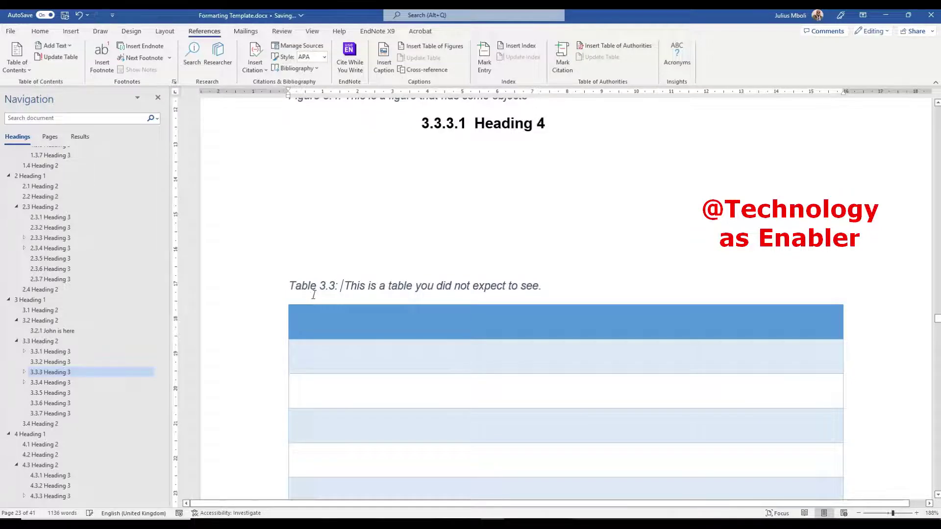
- Add empty body-text space between heading 3.3.7 and heading 3.4
scroll(346, 287, "up", 5)
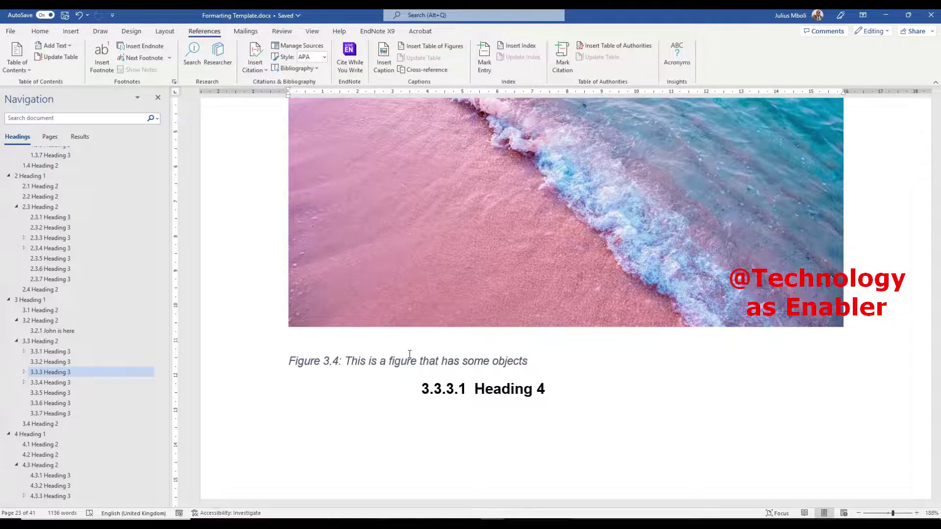
scroll(367, 317, "up", 5)
scroll(397, 292, "up", 15)
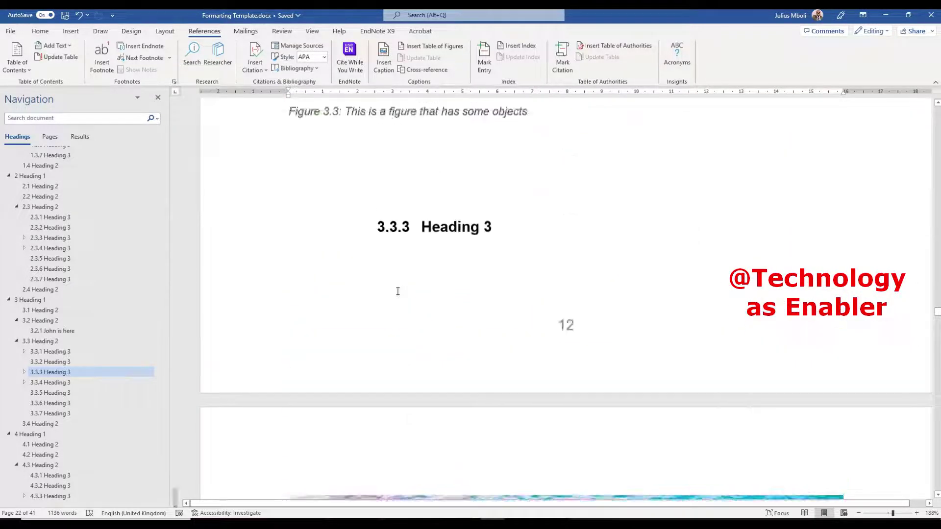
scroll(398, 291, "up", 15)
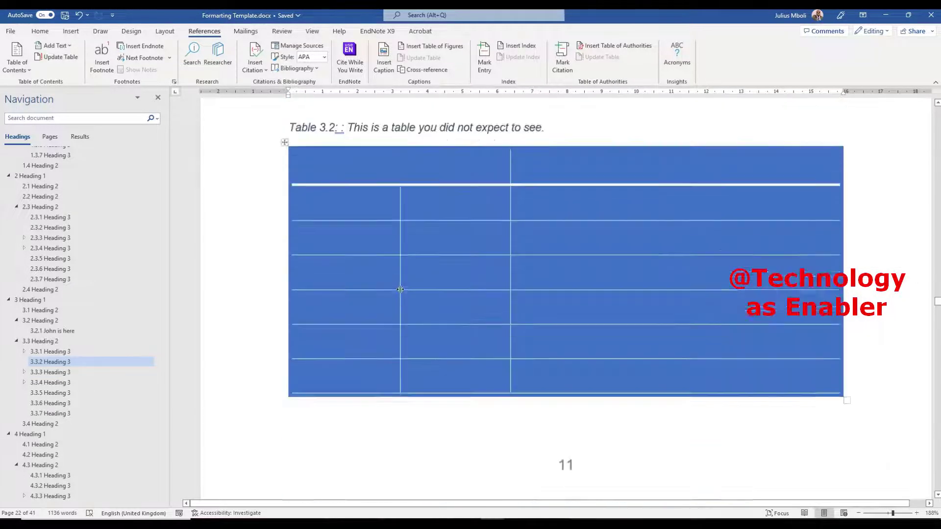
scroll(400, 291, "up", 15)
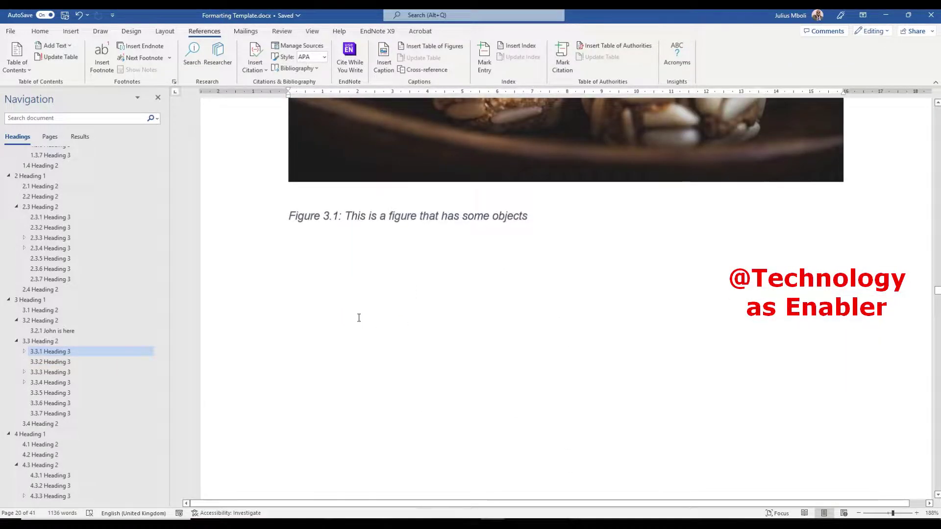
scroll(357, 317, "down", 10)
left_click(51, 402)
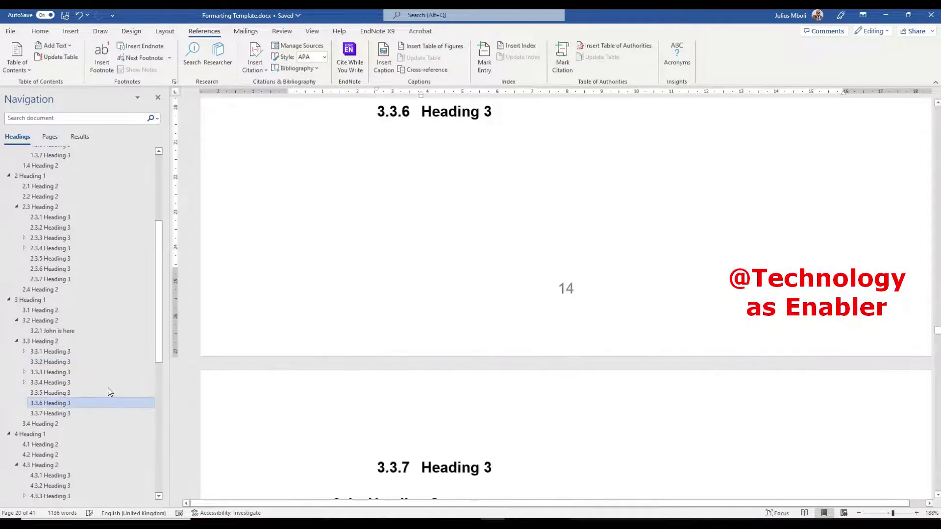
scroll(436, 268, "down", 5)
left_click(516, 160)
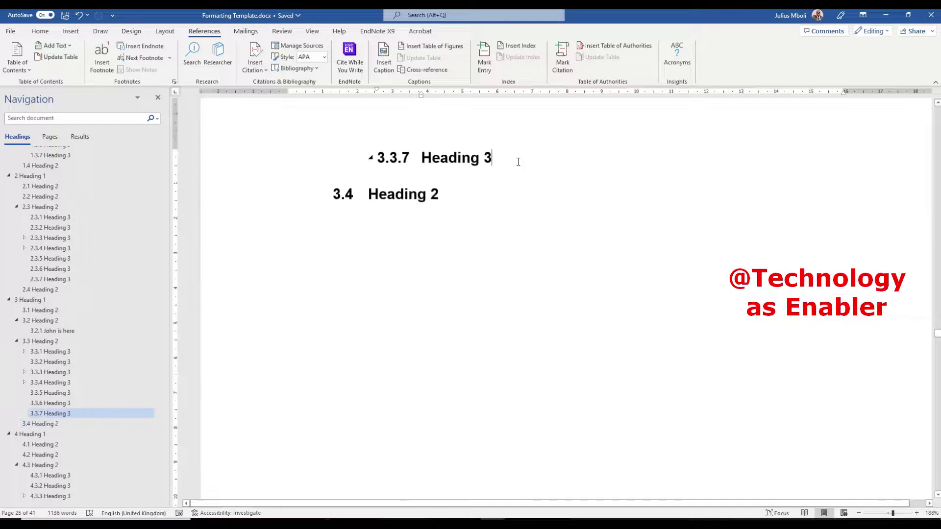
key("Return")
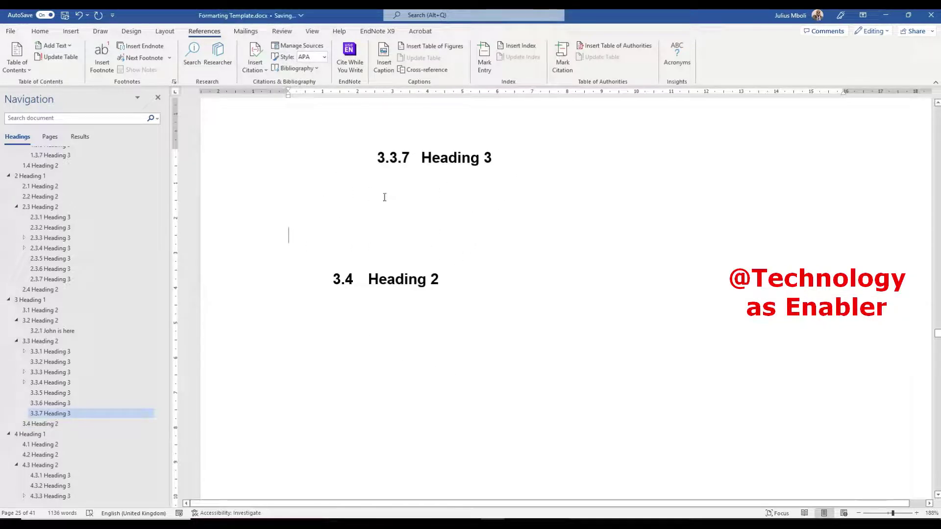
- Insert the stock image of carrots on a wooden surface in the empty space below heading 3.3.7
left_click(71, 32)
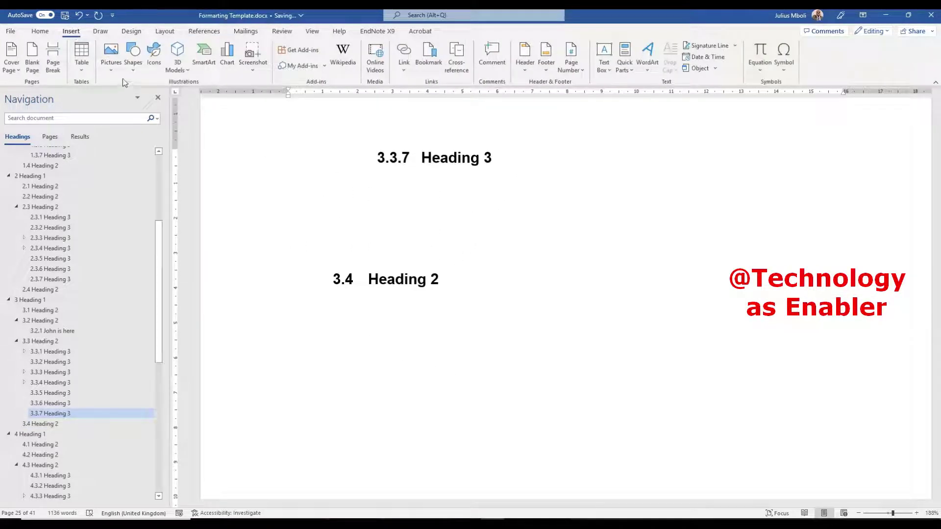
left_click(111, 61)
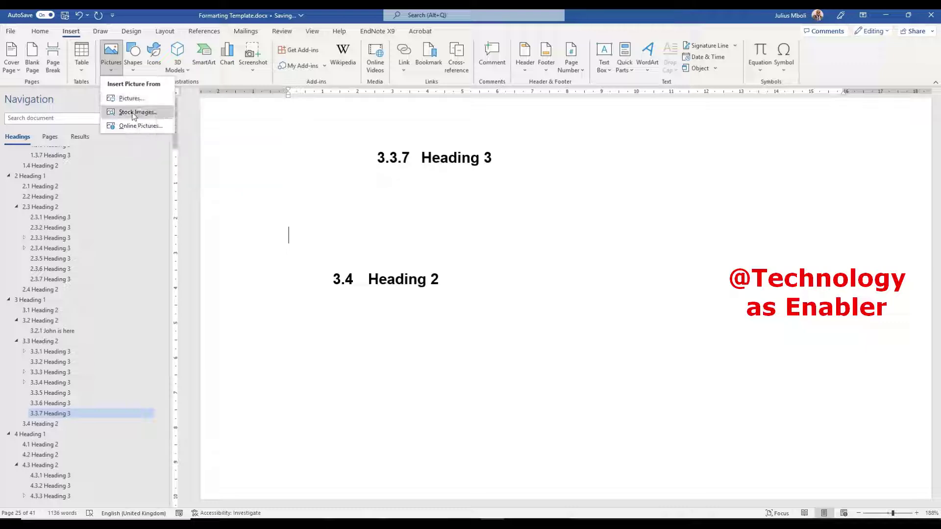
left_click(135, 112)
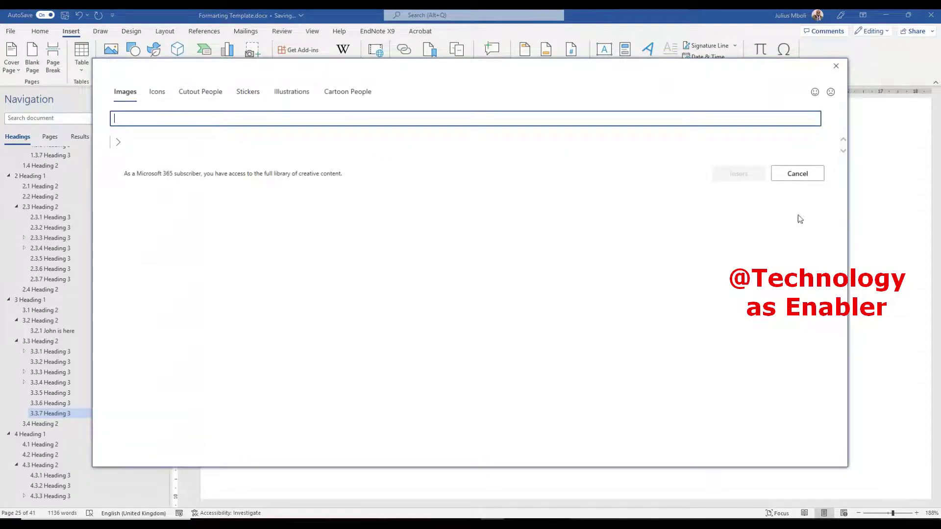
scroll(509, 216, "down", 5)
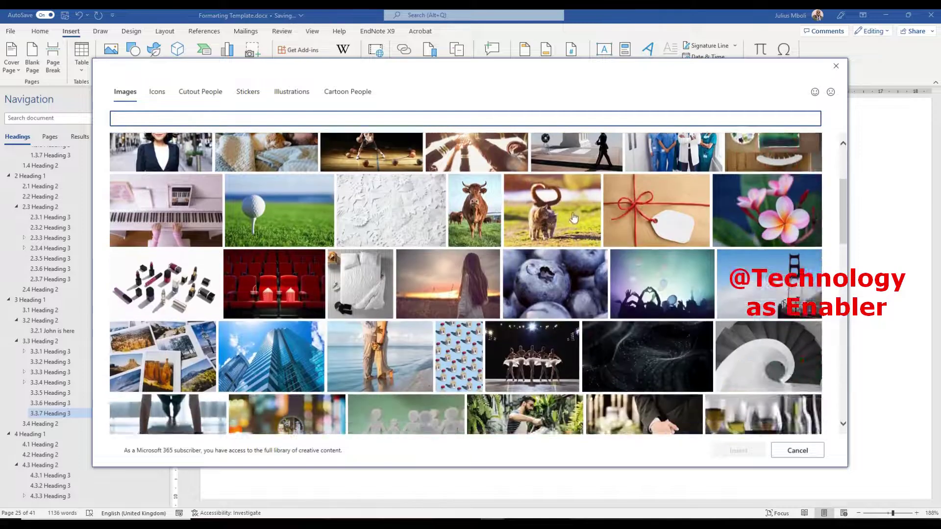
scroll(505, 216, "down", 15)
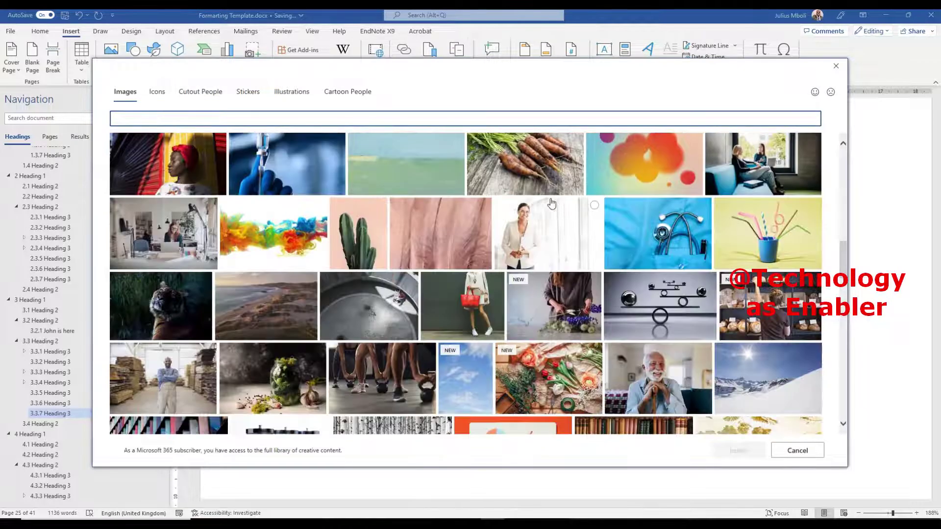
scroll(552, 204, "up", 2)
left_click(533, 203)
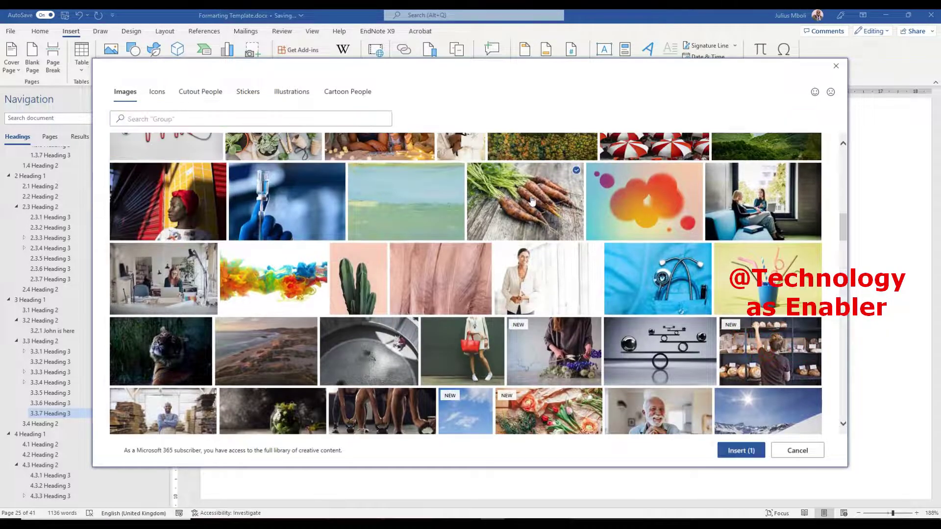
left_click(738, 451)
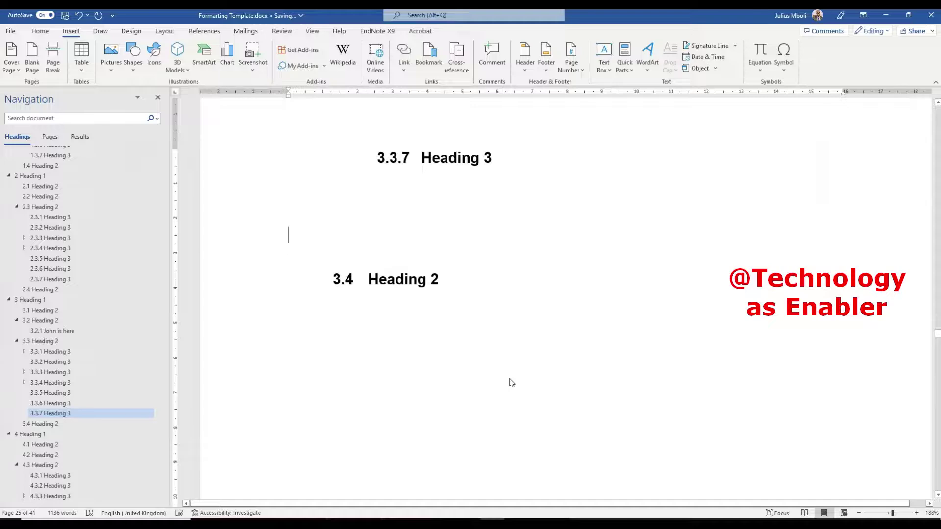
scroll(583, 326, "down", 3)
scroll(548, 301, "up", 2)
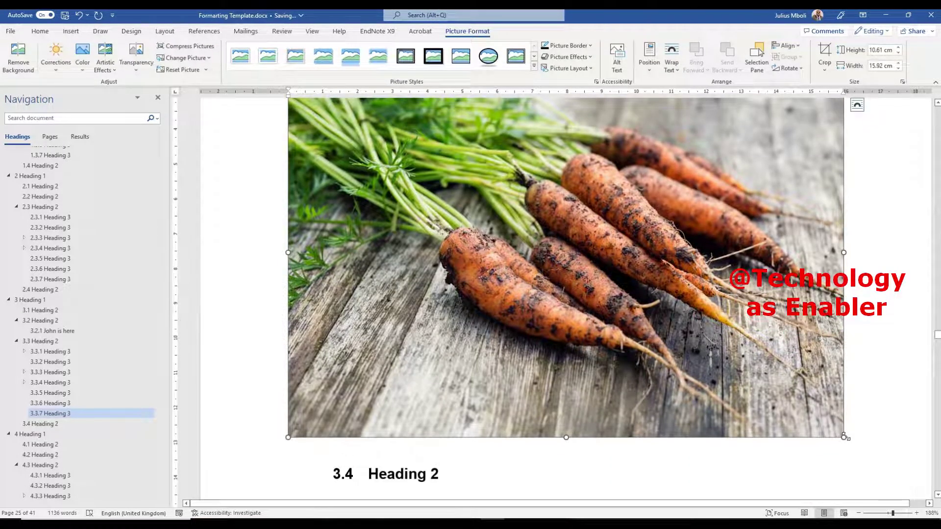
- Scale the carrot image down proportionally to about 8.28 cm high and 12.43 cm wide
left_click_drag(844, 438, 722, 356)
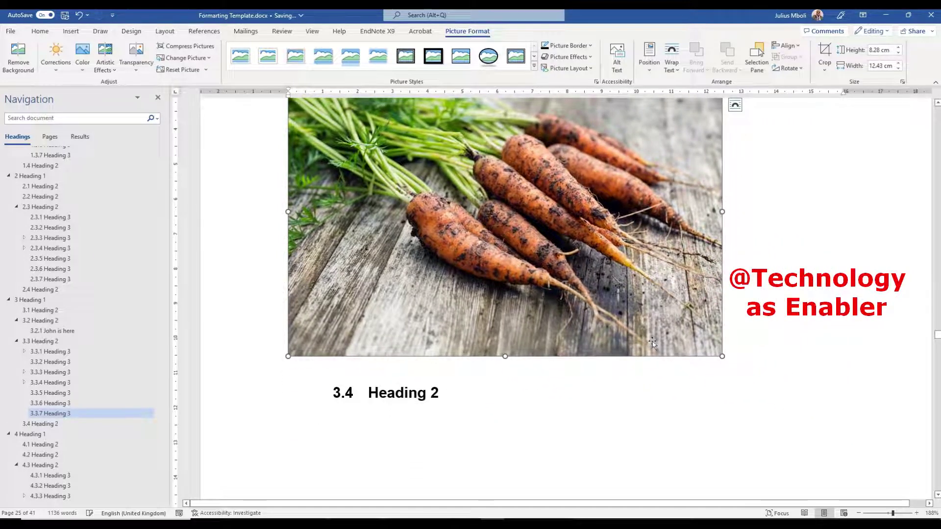
right_click(592, 227)
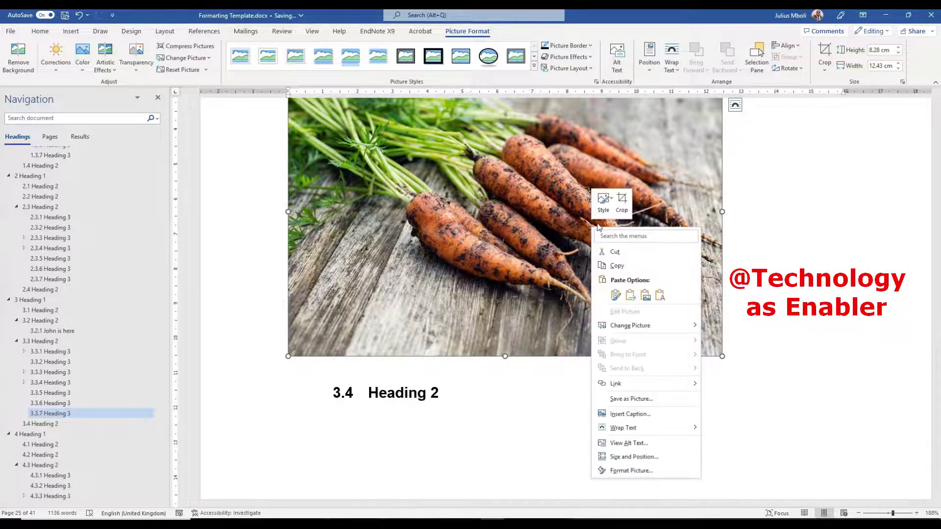
left_click(513, 252)
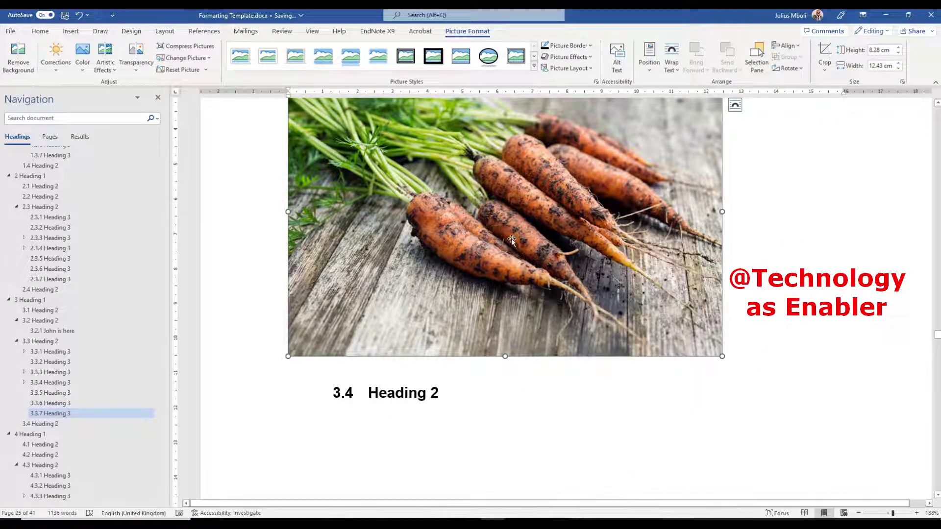
right_click(487, 220)
left_click(533, 404)
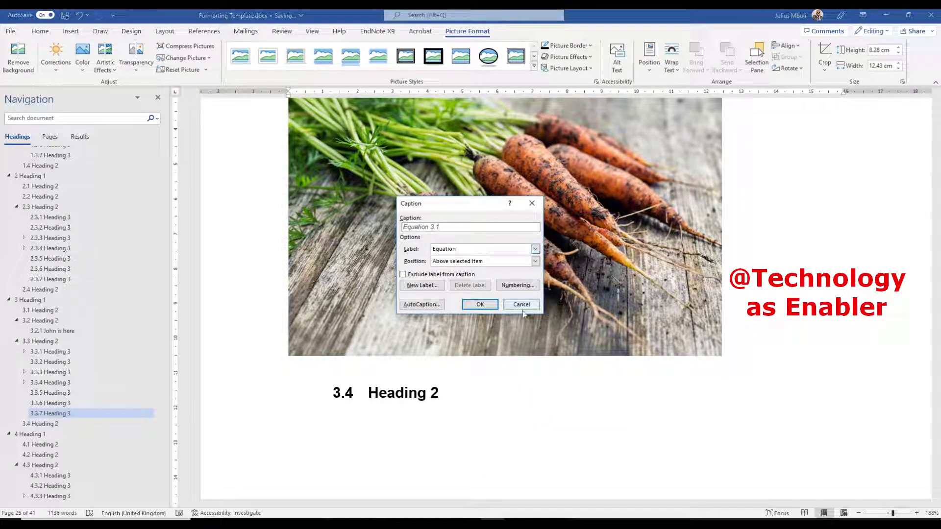
left_click(522, 305)
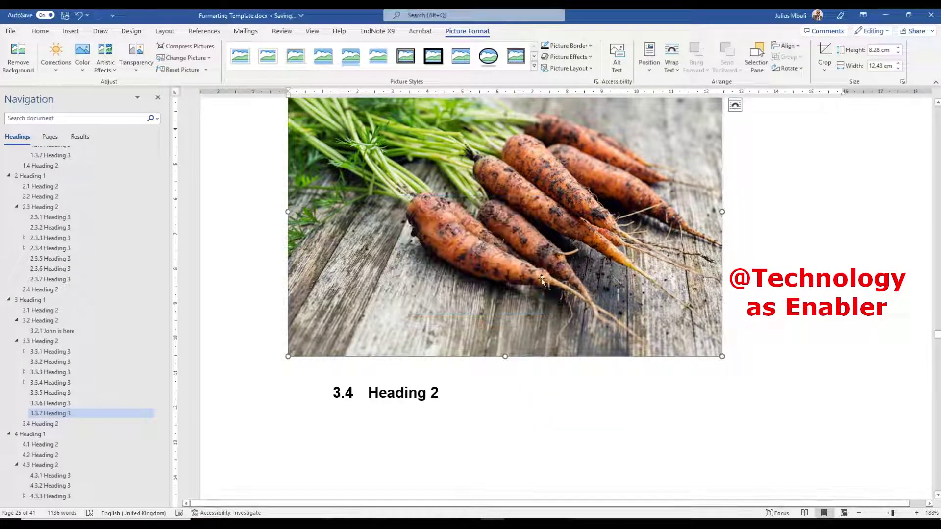
- Insert the caption "Figure 3.5: An online image" below the carrot image, using the Figure label
left_click(205, 32)
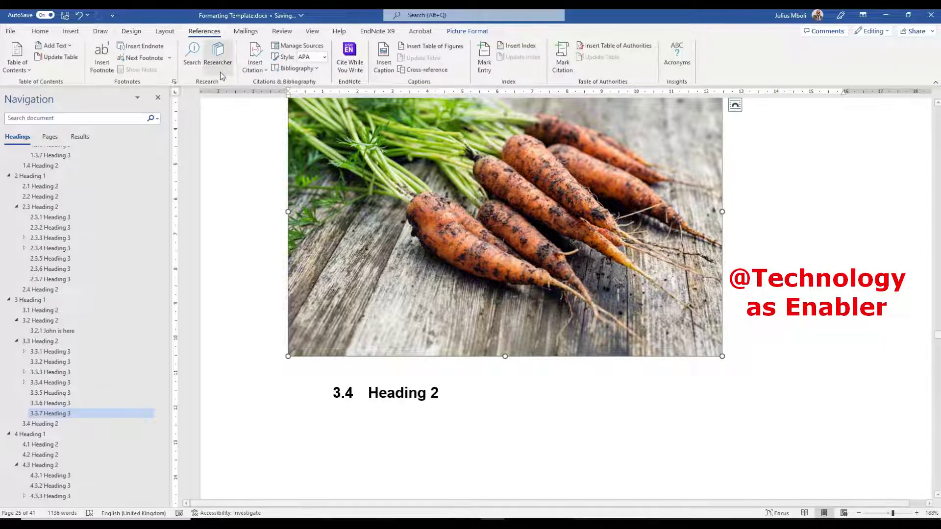
left_click(385, 68)
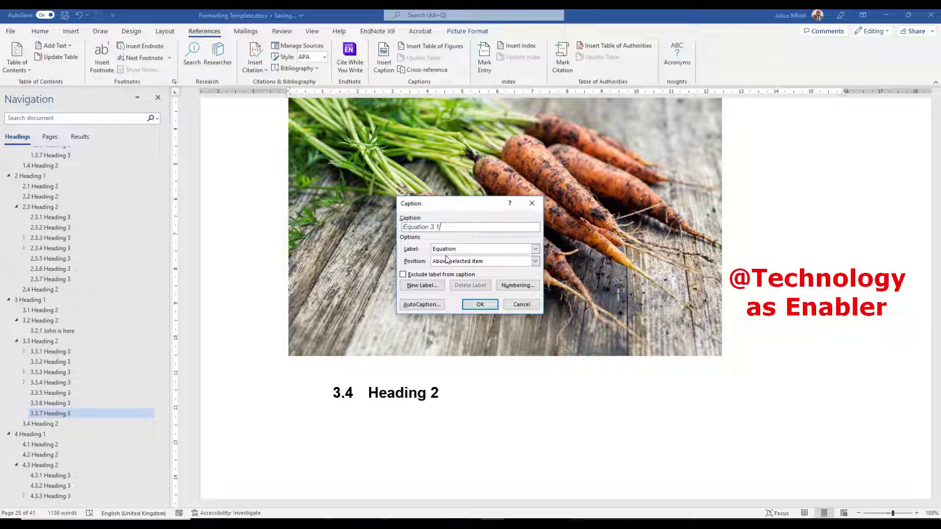
left_click(535, 249)
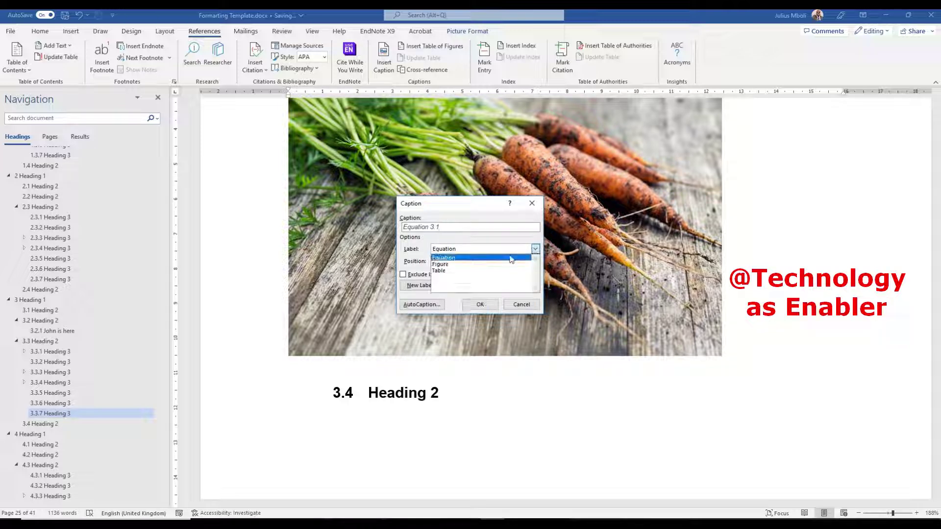
left_click(464, 267)
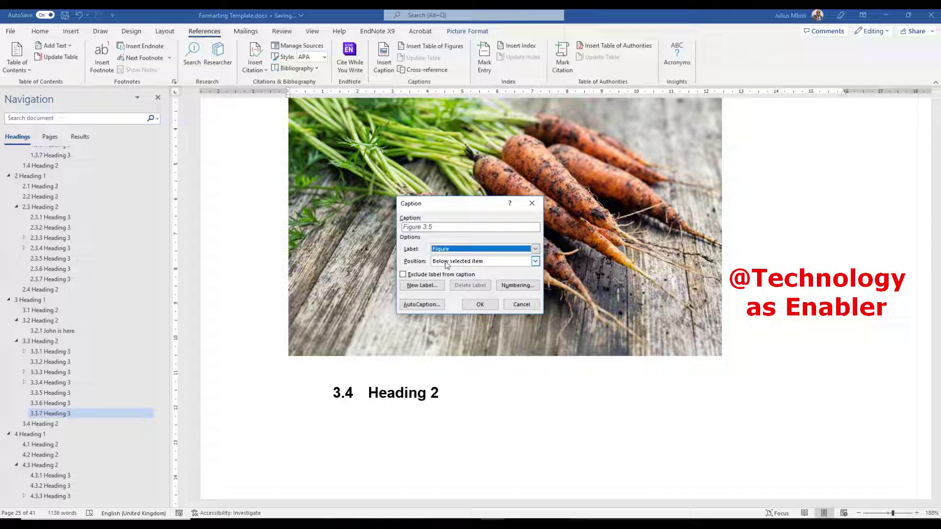
left_click(535, 249)
left_click(473, 269)
left_click(535, 250)
left_click(486, 262)
left_click(458, 227)
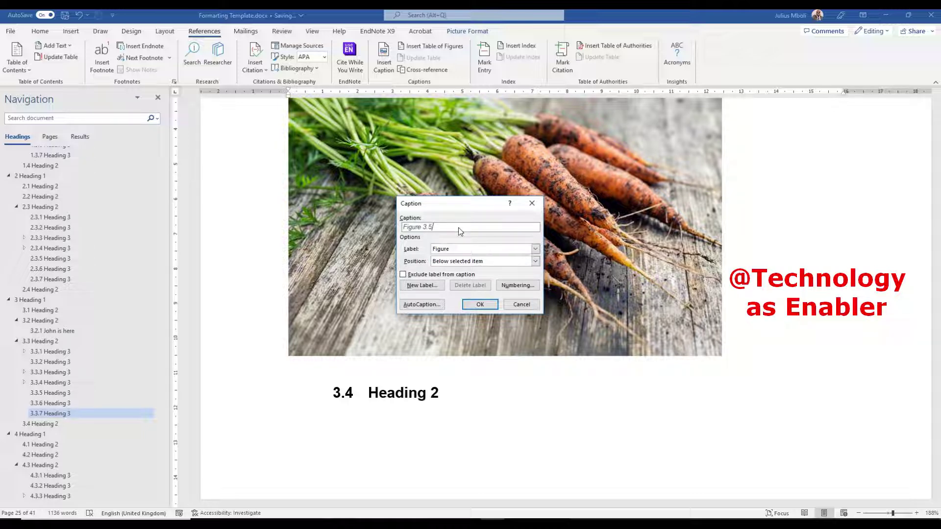
type(": An online image")
left_click(487, 306)
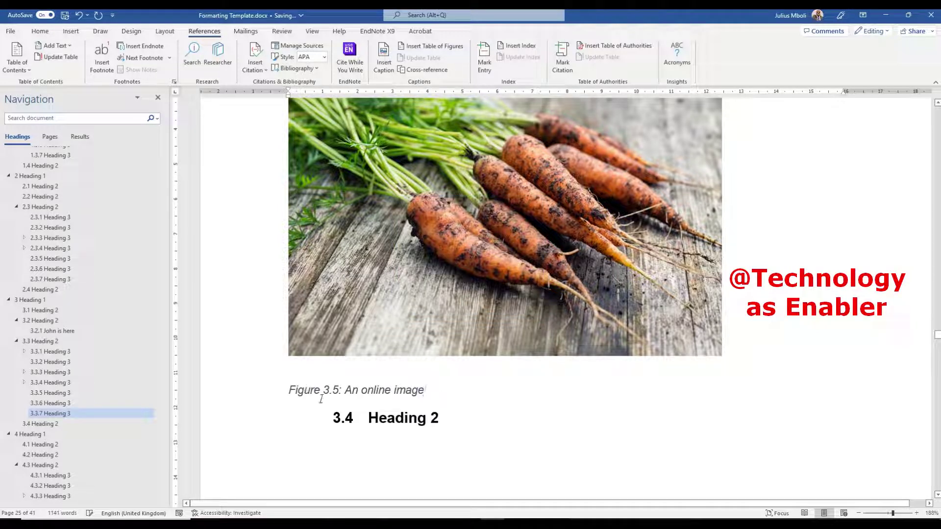
- Add three empty body-text lines between heading 4 and heading 4.1
scroll(356, 383, "down", 3)
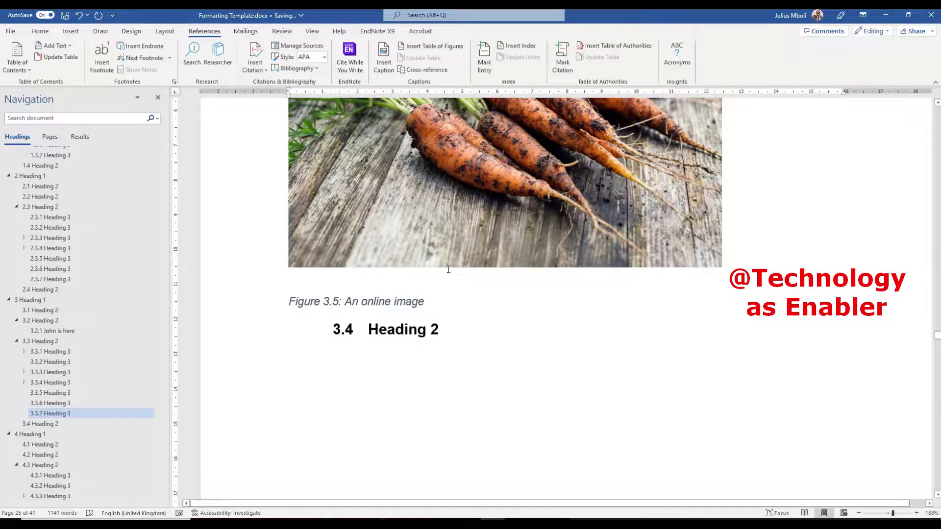
scroll(446, 280, "down", 15)
scroll(449, 265, "down", 18)
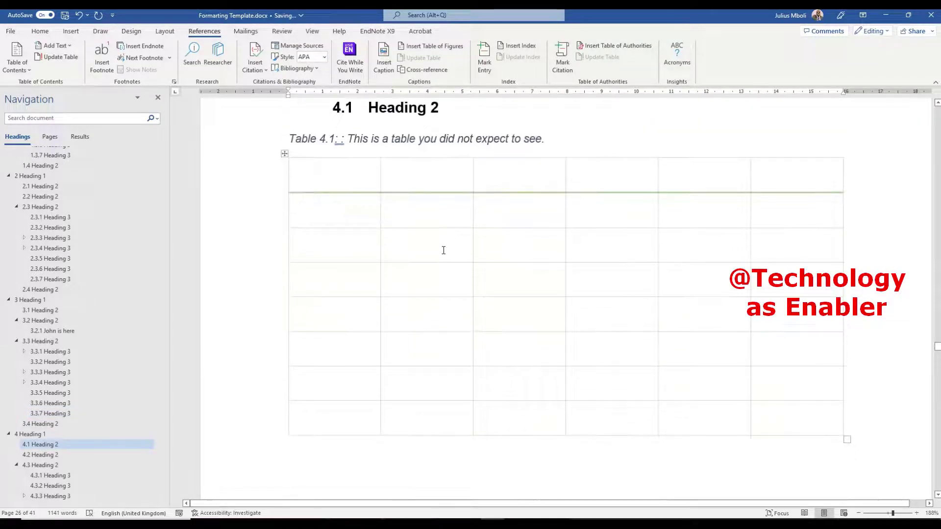
scroll(447, 265, "up", 9)
left_click(394, 355)
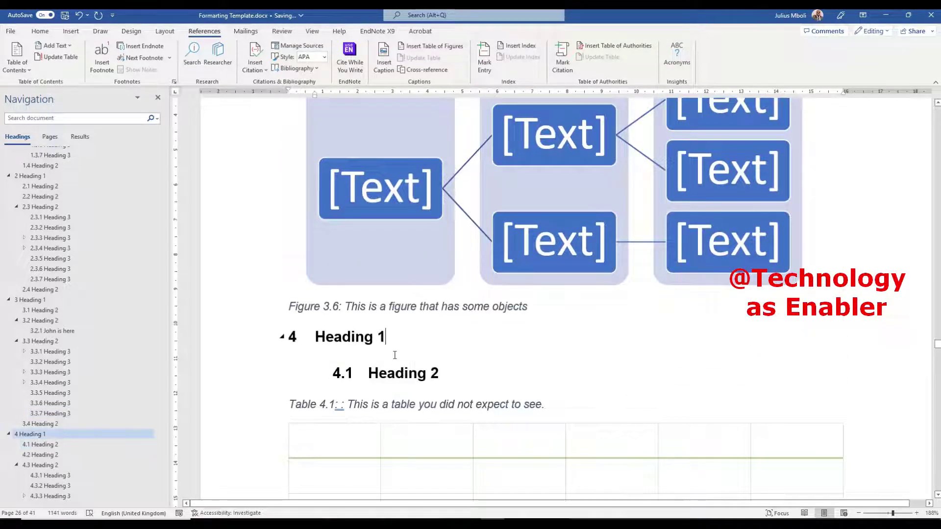
key("Return")
key("Return")
key("Return")
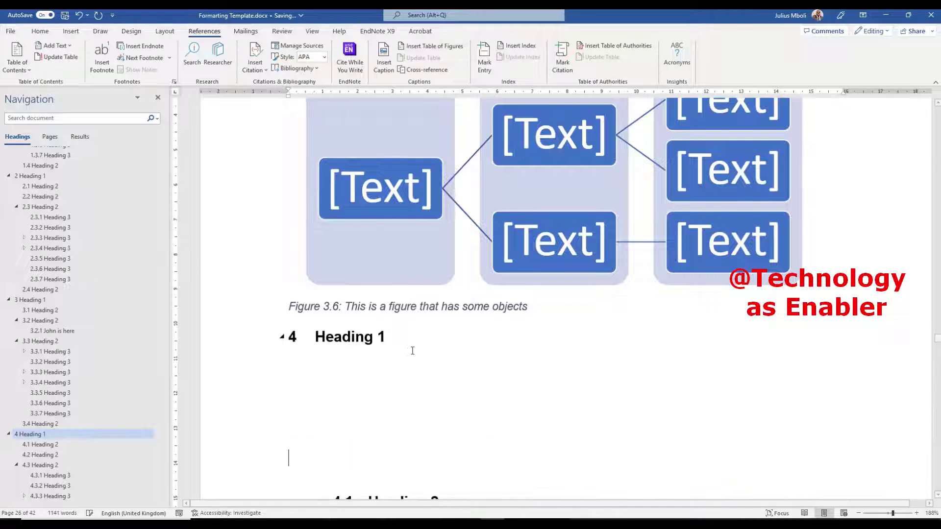
- Remove the space between the two colons in the Table 4.1 caption
scroll(398, 352, "down", 3)
scroll(420, 284, "down", 3)
scroll(420, 283, "down", 3)
scroll(420, 284, "up", 3)
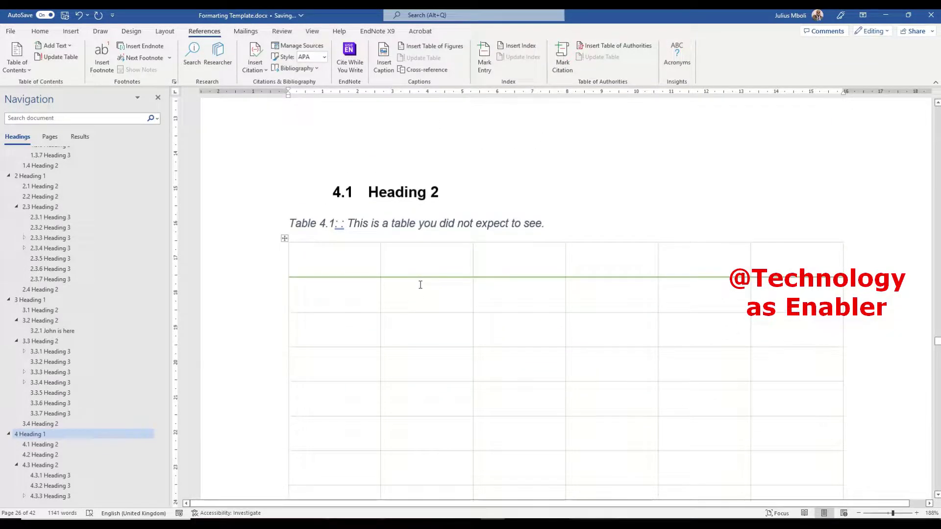
left_click(339, 224)
left_click(377, 260)
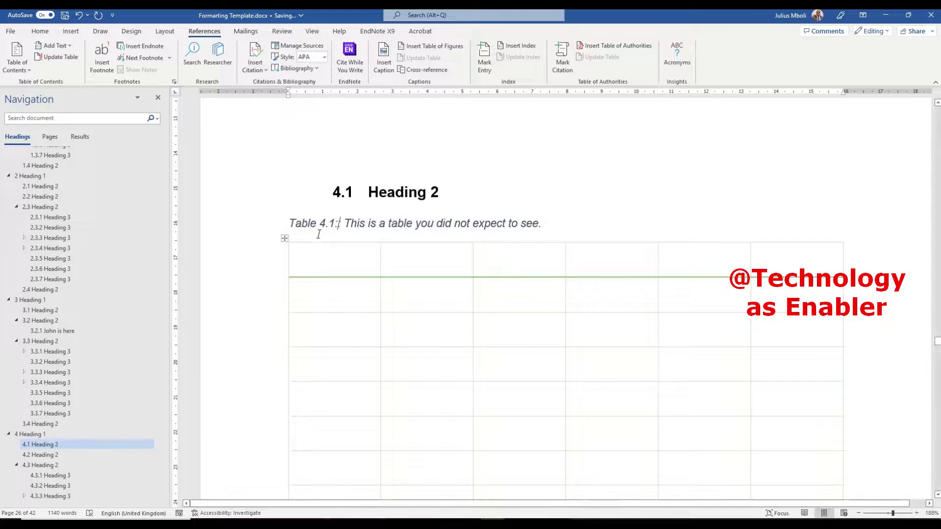
- Insert a table with four columns and three rows in the empty space between heading 4 and heading 4.1
scroll(367, 244, "up", 5)
scroll(454, 239, "down", 3)
scroll(454, 238, "down", 1)
left_click(358, 202)
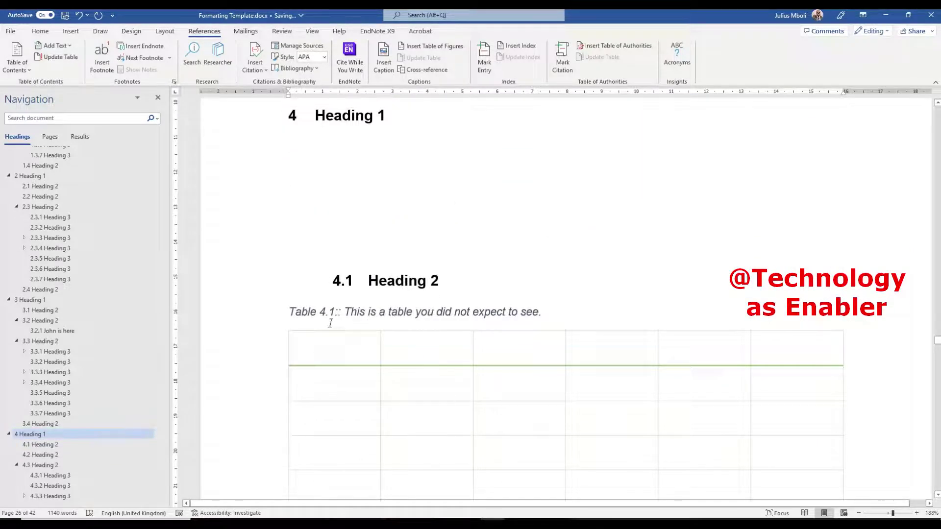
left_click(71, 32)
left_click(82, 68)
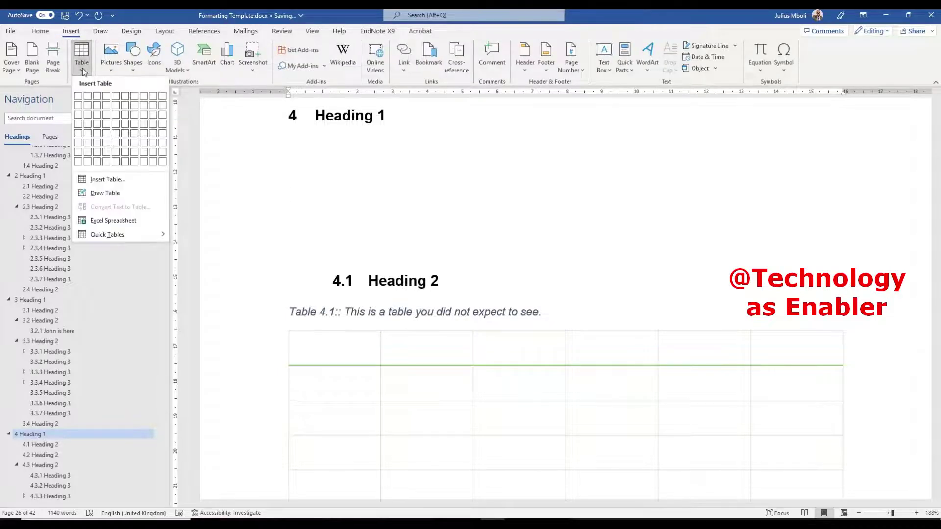
left_click(110, 118)
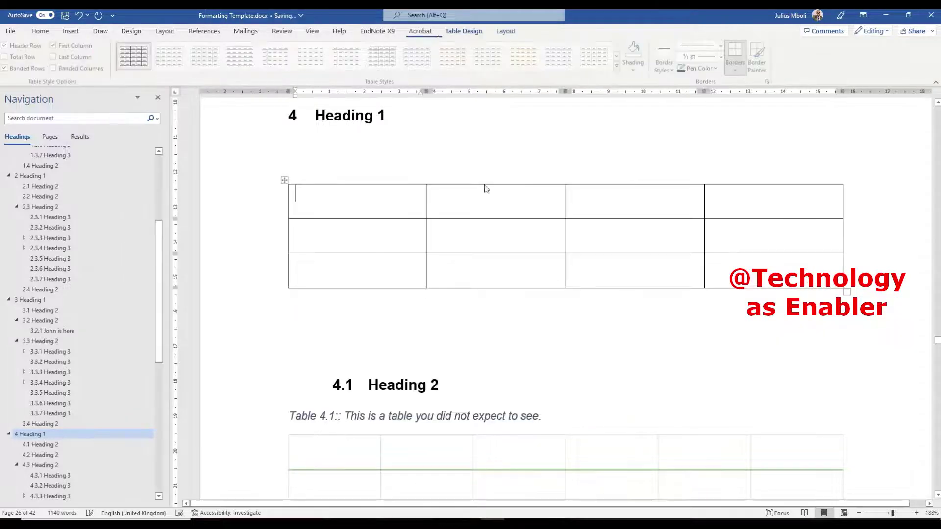
- Apply the black design from the last row of the List Tables styles to the new table below heading 4
left_click(284, 179)
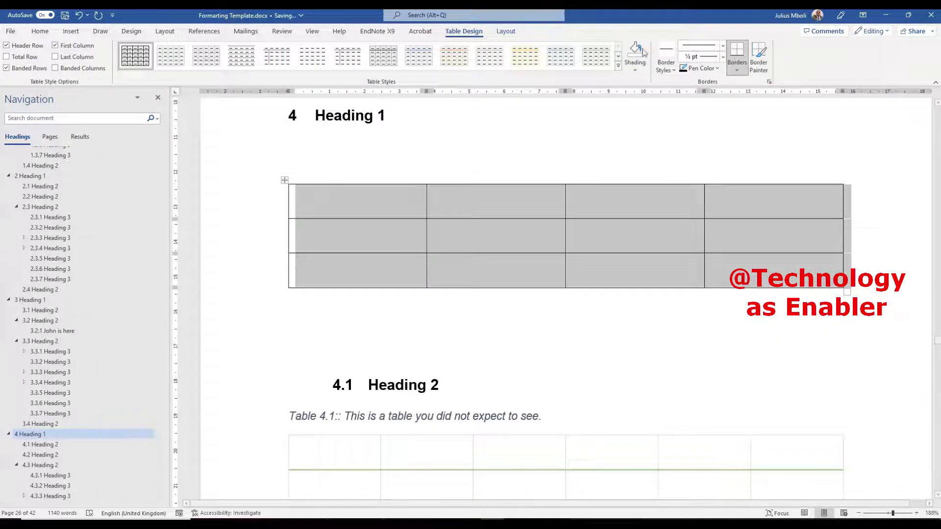
left_click(619, 65)
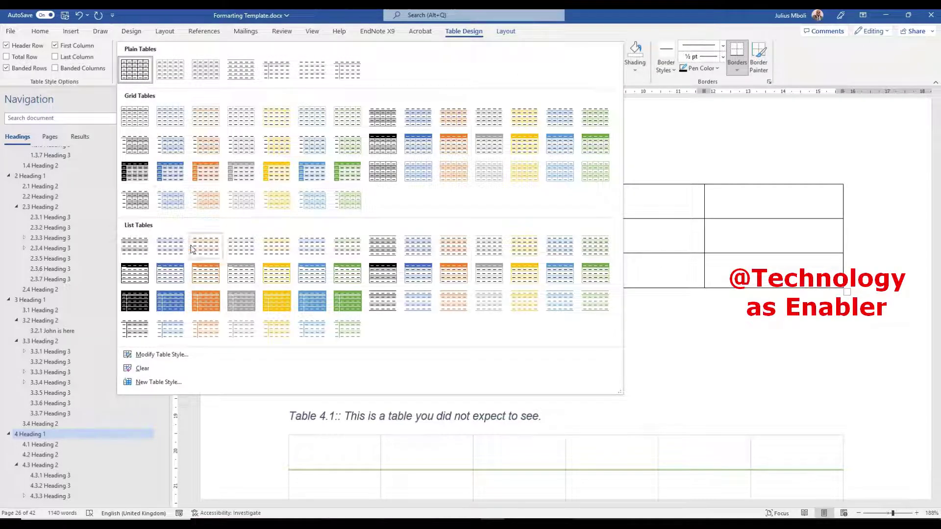
key("Escape")
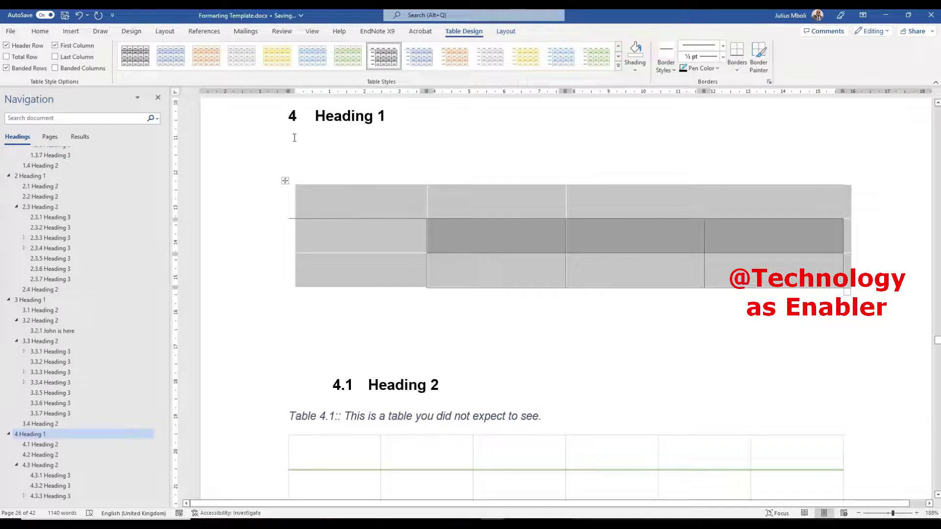
left_click(619, 67)
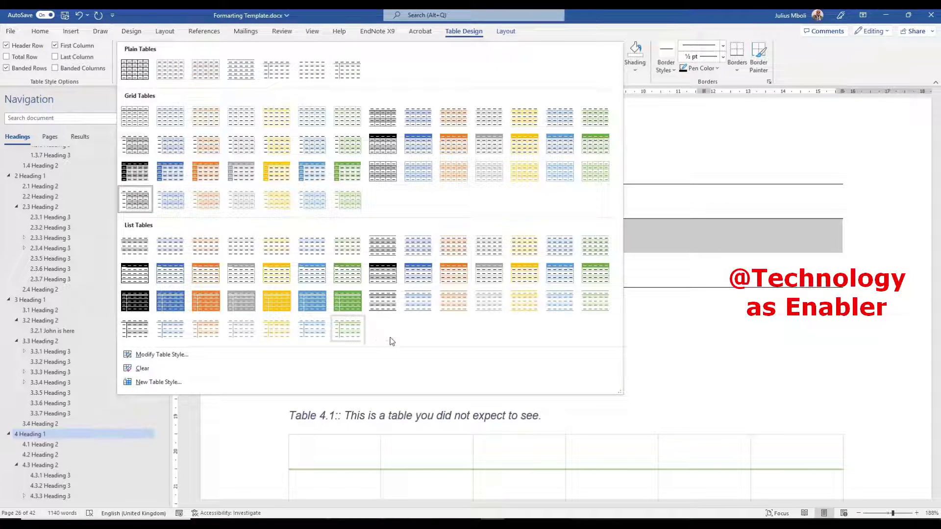
left_click(239, 330)
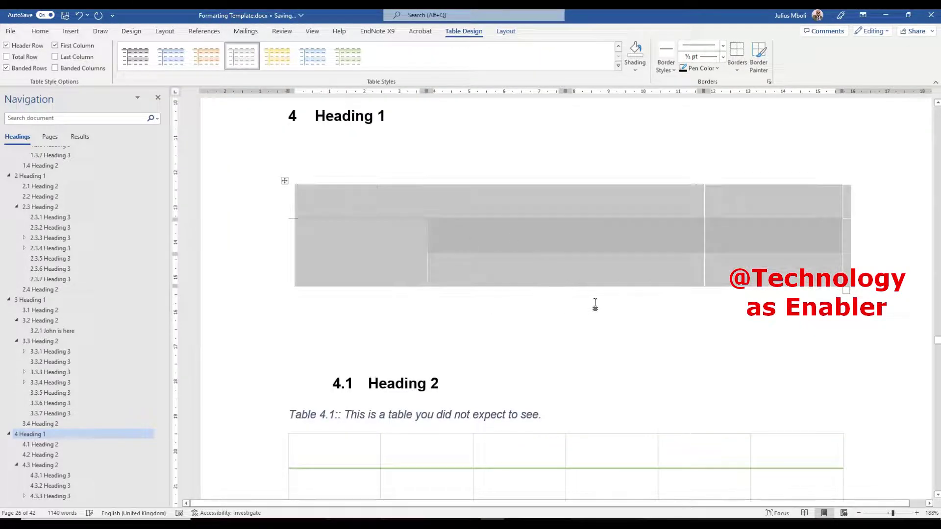
left_click(510, 243)
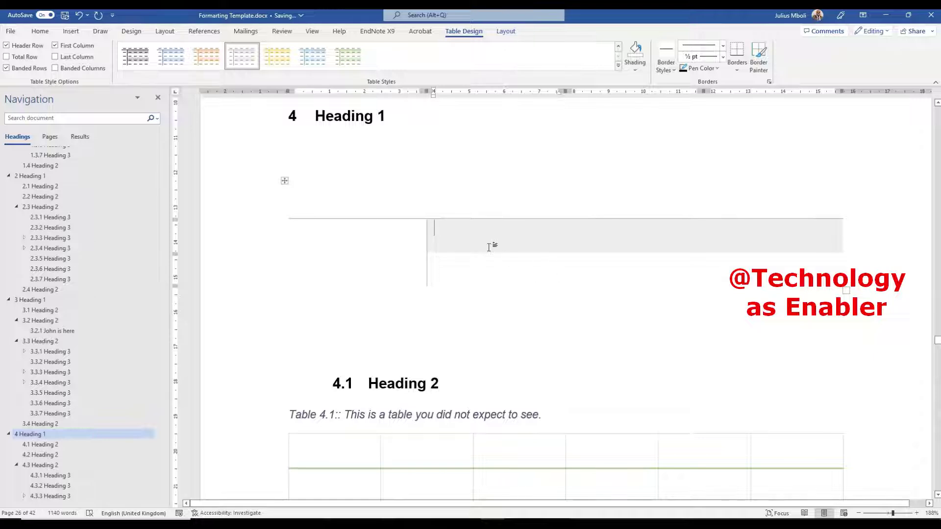
left_click(283, 183)
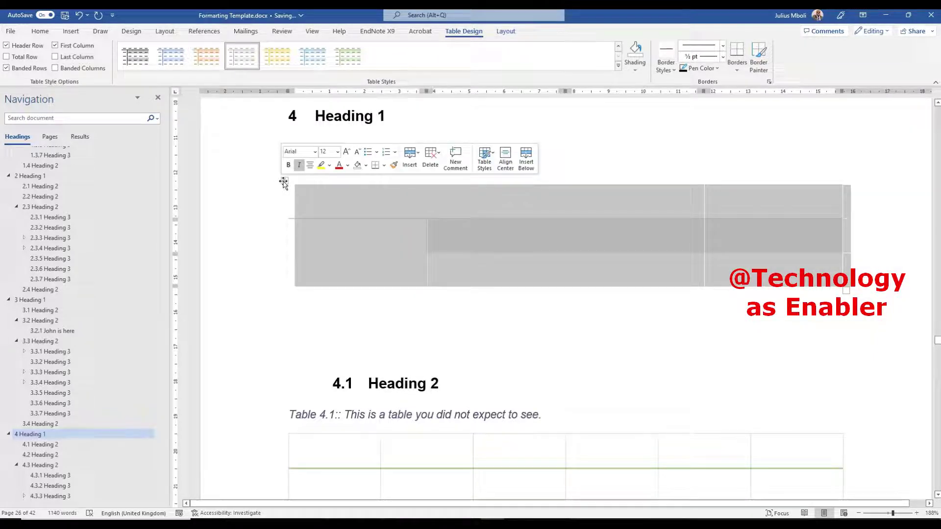
left_click(136, 55)
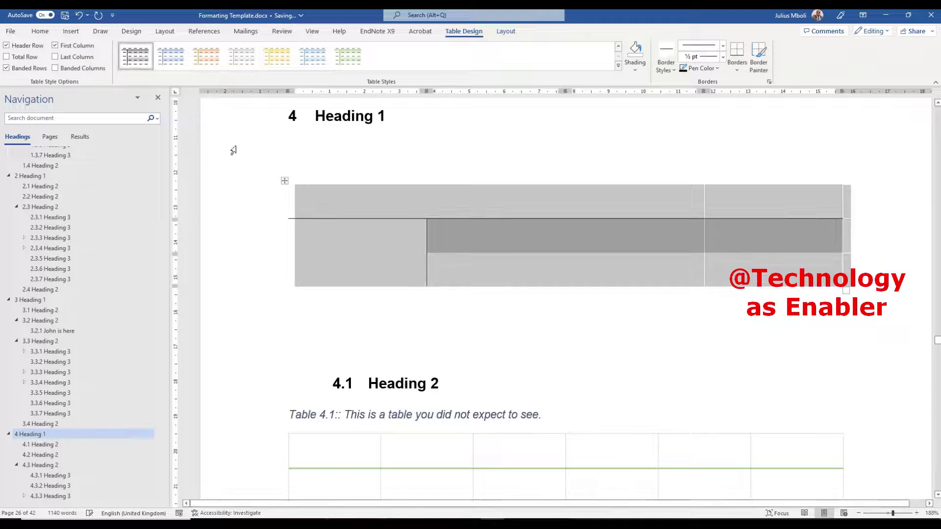
- Insert the caption "Figure 4.1: An empty table" below the new table, using the Figure label
right_click(284, 183)
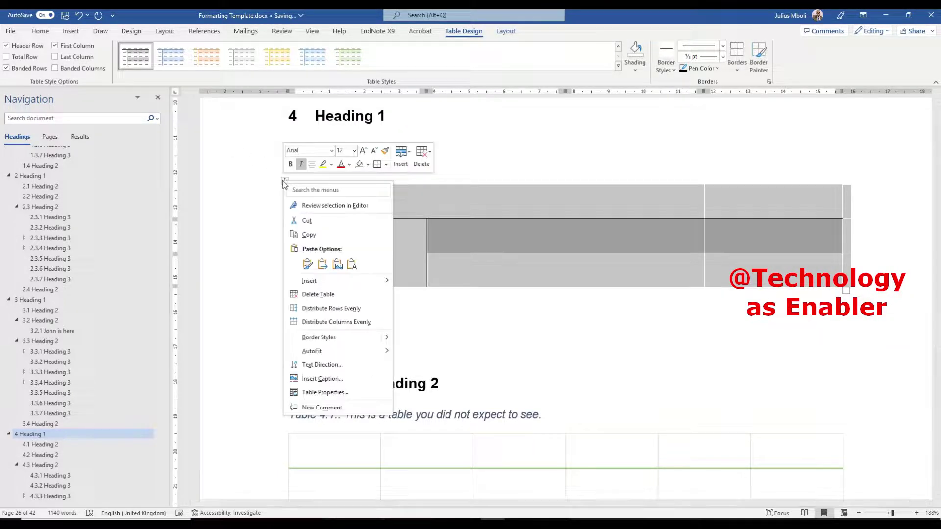
left_click(335, 380)
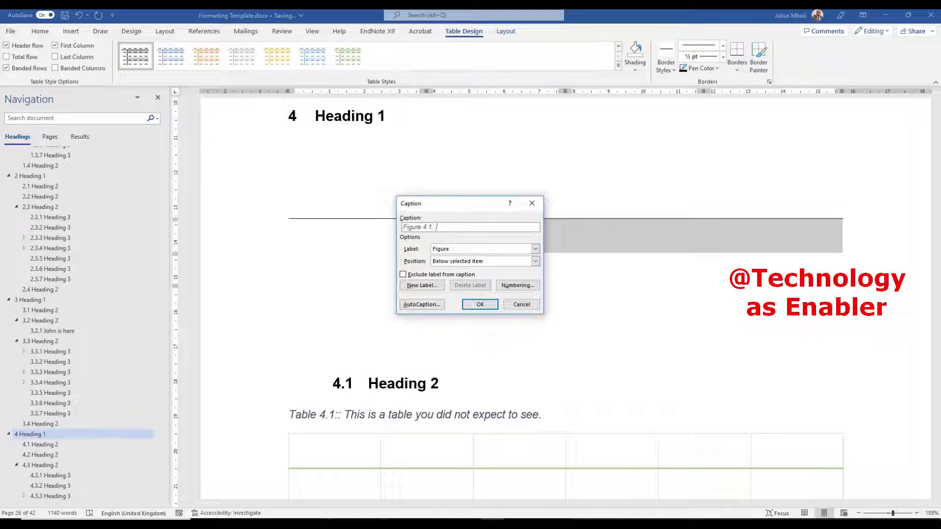
type("An empty table")
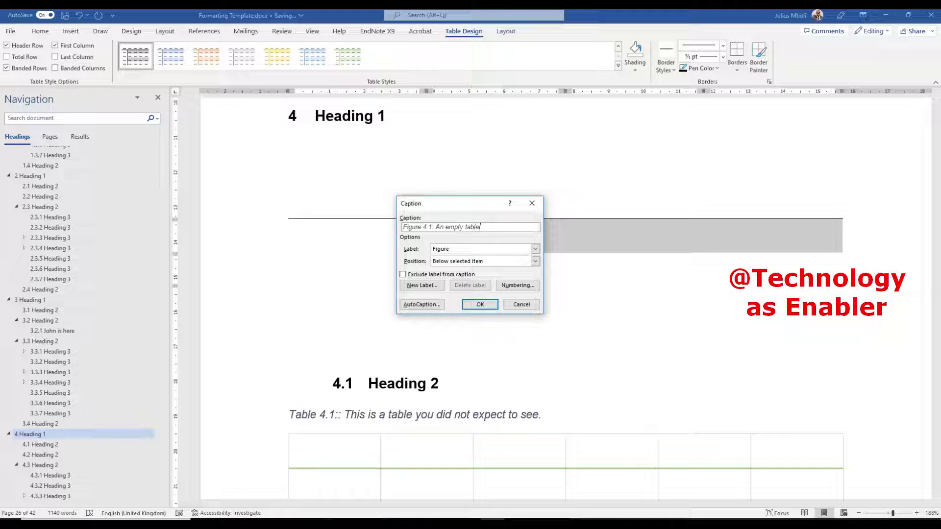
left_click(480, 305)
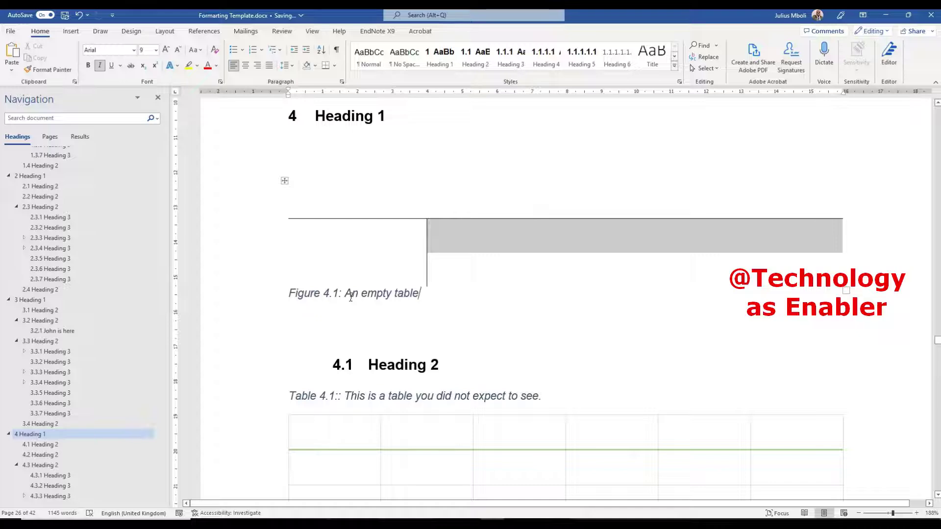
- Delete the caption text "An empty table", and undo both that deletion and the insertion of the Figure caption
left_click_drag(346, 294, 411, 293)
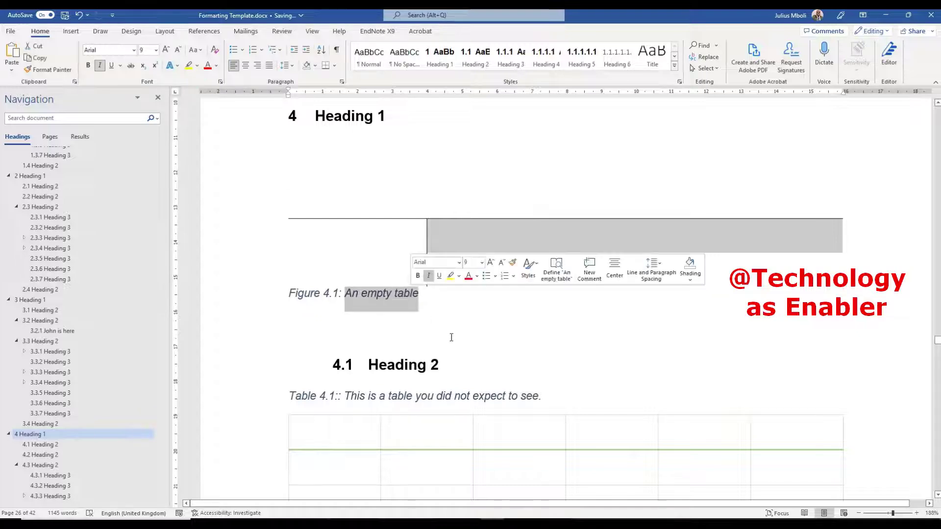
key("BackSpace")
key("ctrl+z")
key("ctrl+z")
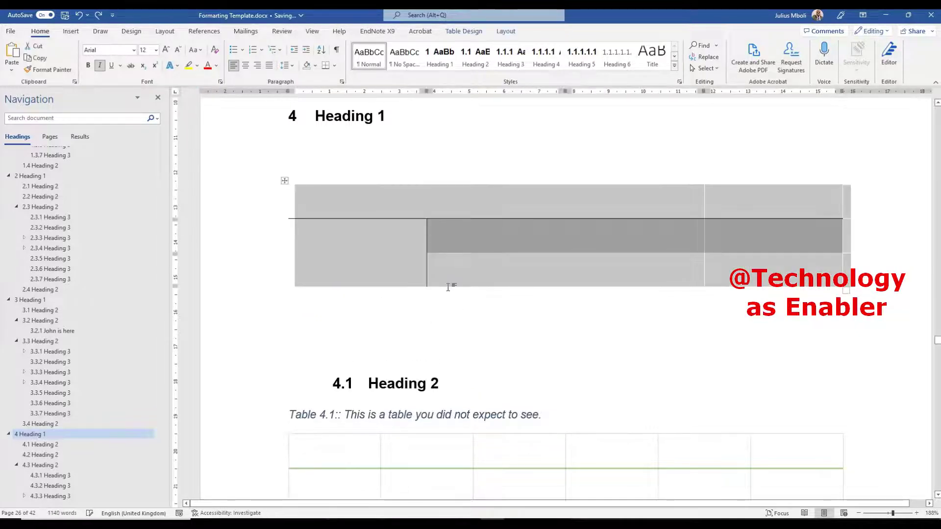
- Insert the caption "Table 4.1: An empty table" above the table below heading 4, using the Table label
left_click(448, 287)
left_click(286, 182)
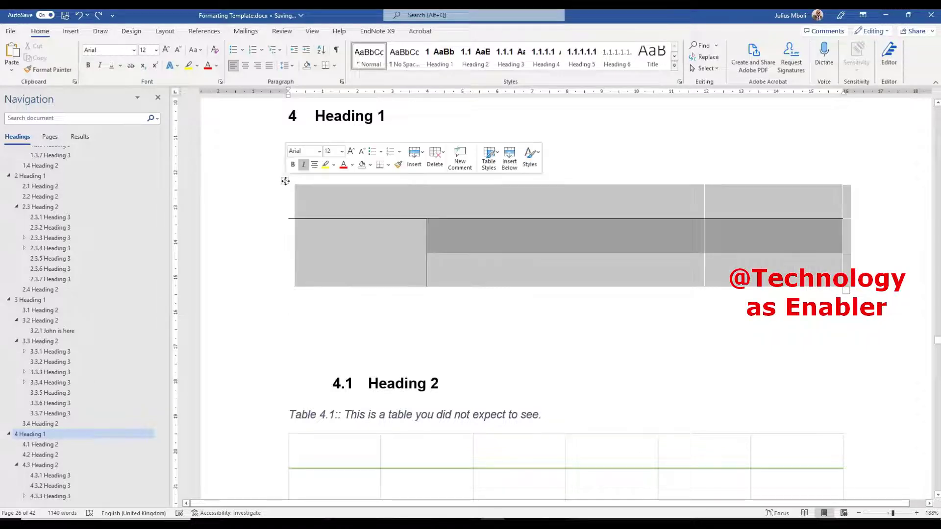
right_click(286, 181)
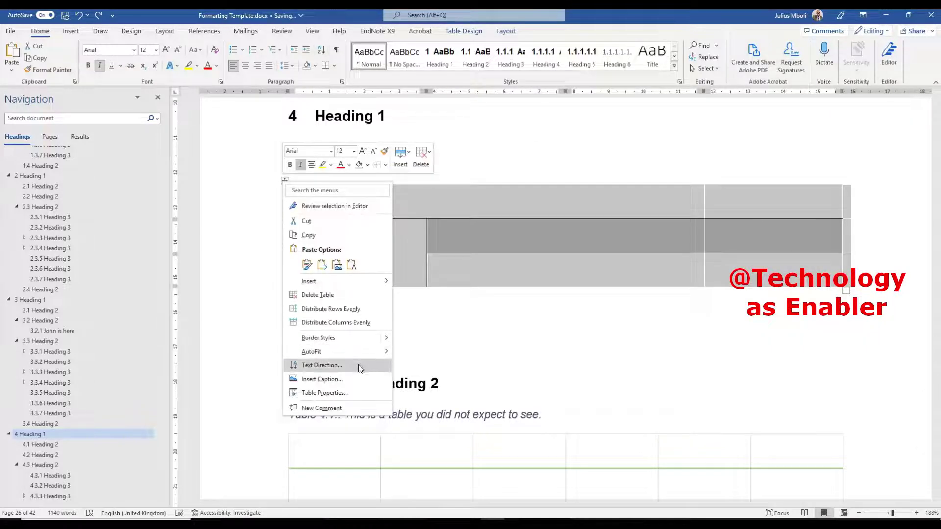
left_click(347, 378)
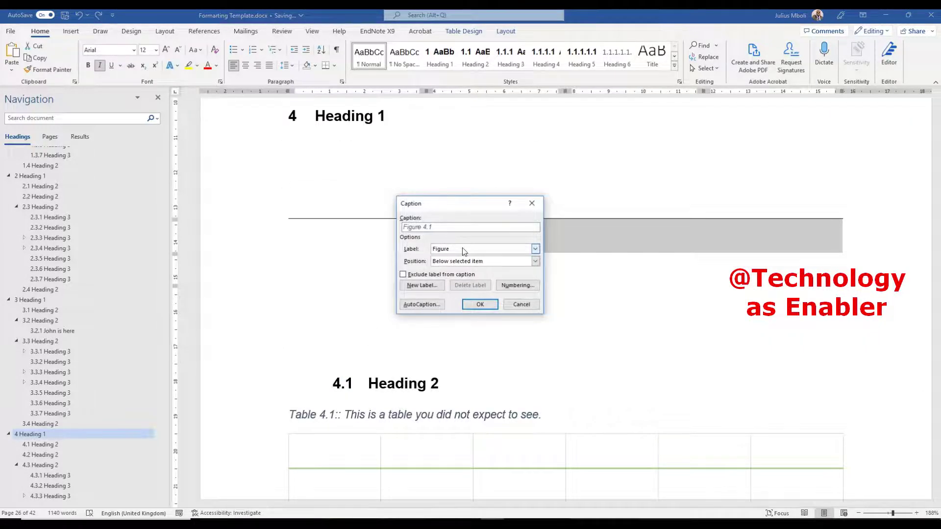
left_click(535, 249)
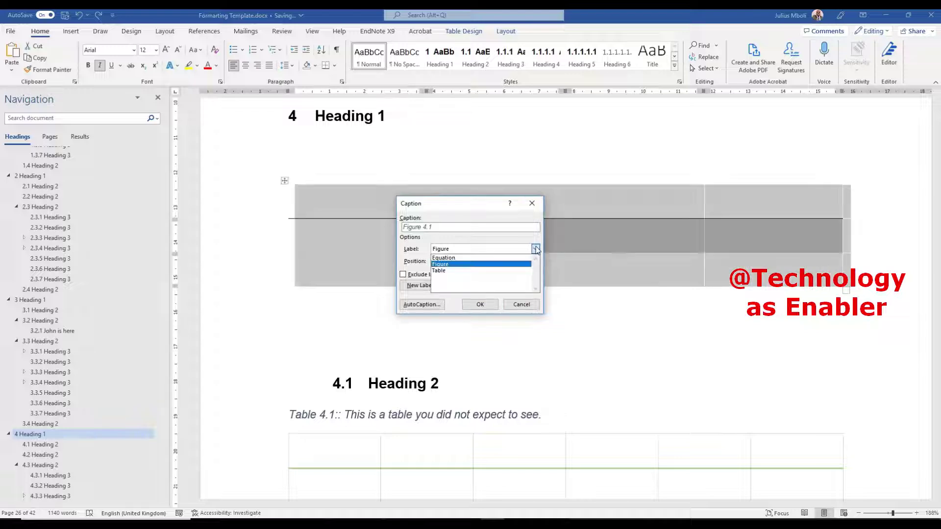
left_click(474, 270)
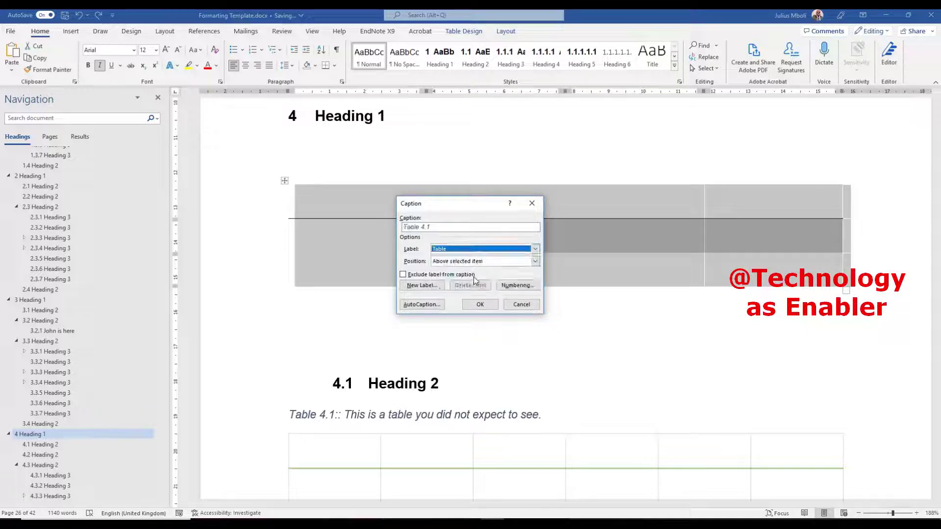
left_click(440, 228)
type("4.1: An empty table")
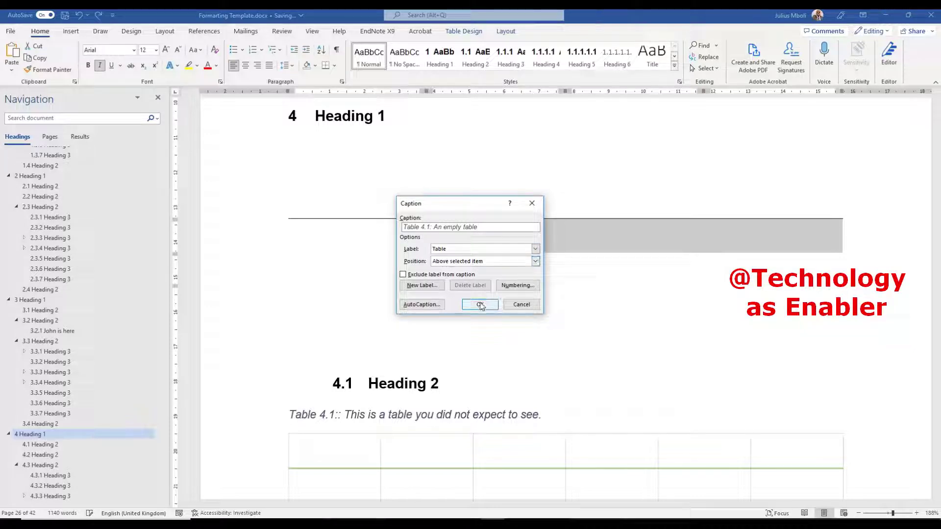
left_click(480, 305)
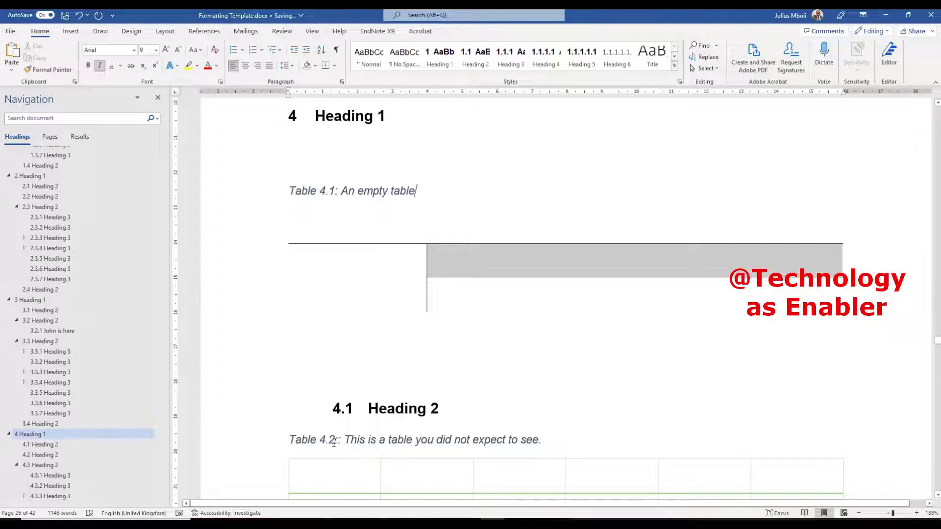
- Remove the extra colon after the number in the table caption below heading 4.1
left_click(339, 442)
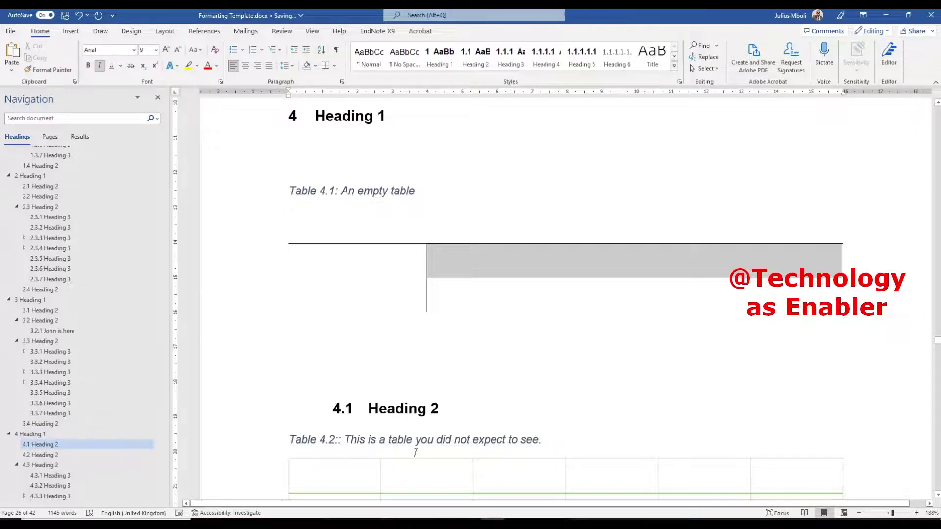
key("Delete")
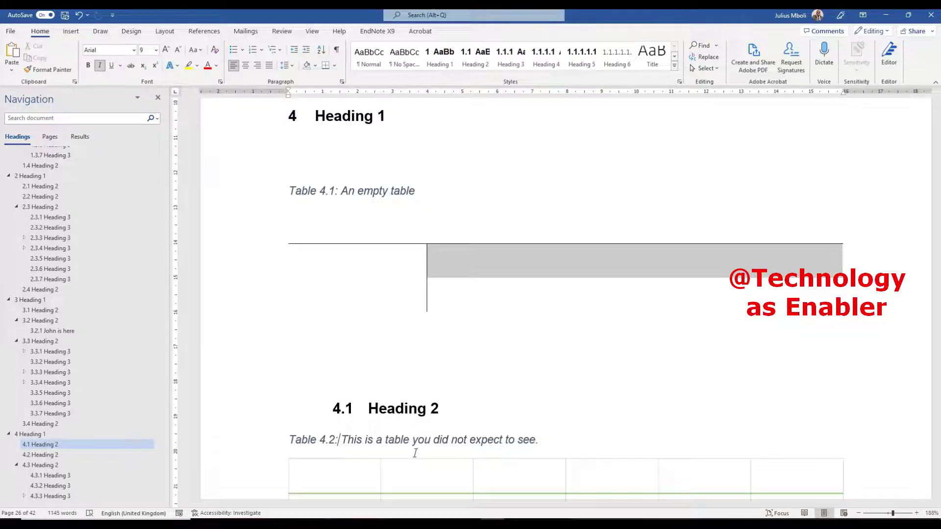
- Add empty lines below heading 4.2 and insert the built-in Fourier Series equation there
scroll(414, 211, "down", 1)
scroll(415, 210, "down", 12)
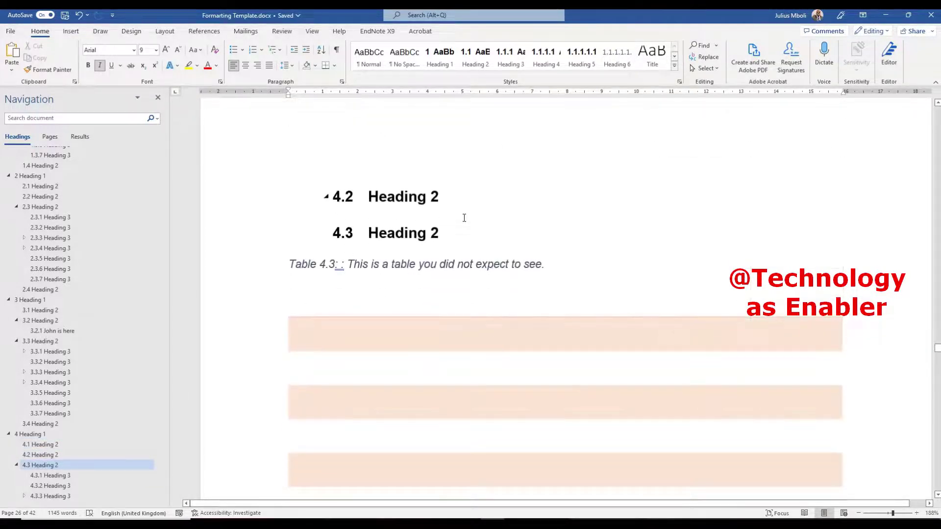
scroll(465, 216, "down", 5)
scroll(464, 216, "up", 6)
left_click(464, 167)
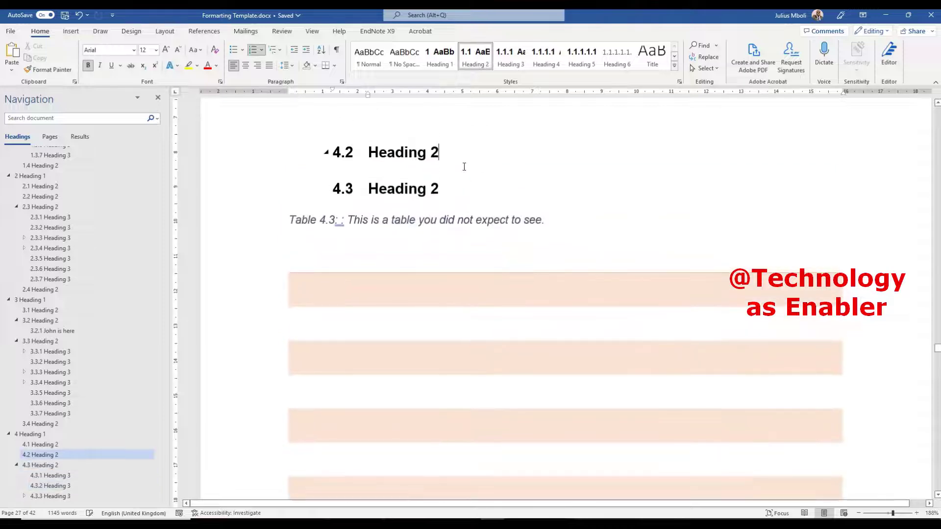
key("Return")
key("Return")
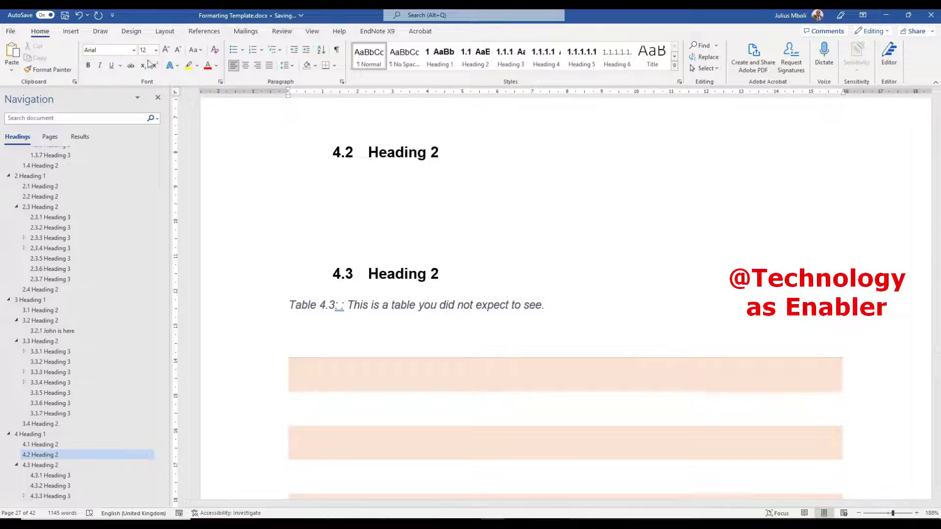
left_click(72, 31)
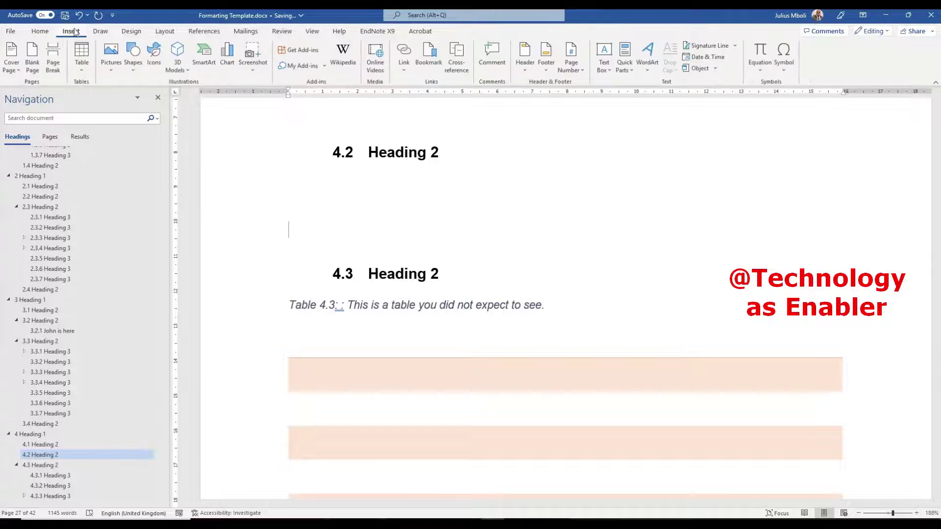
left_click(764, 70)
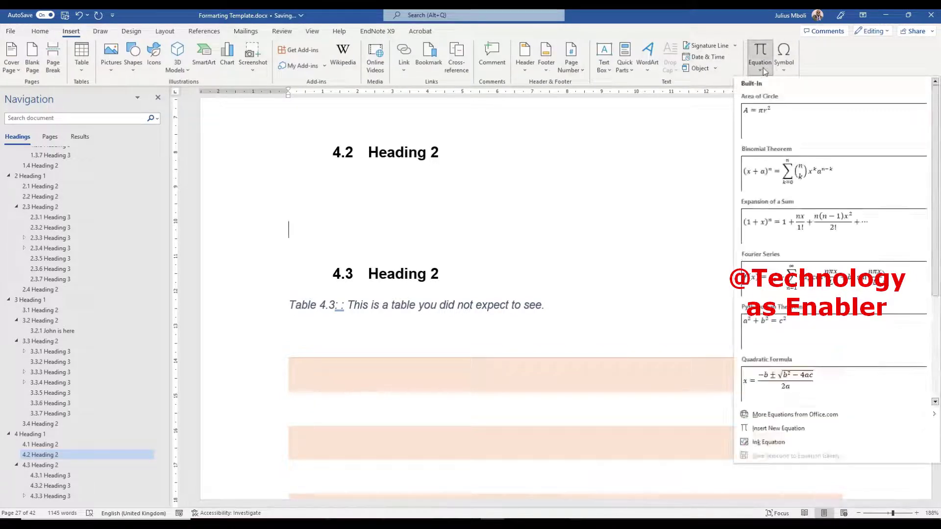
left_click(833, 279)
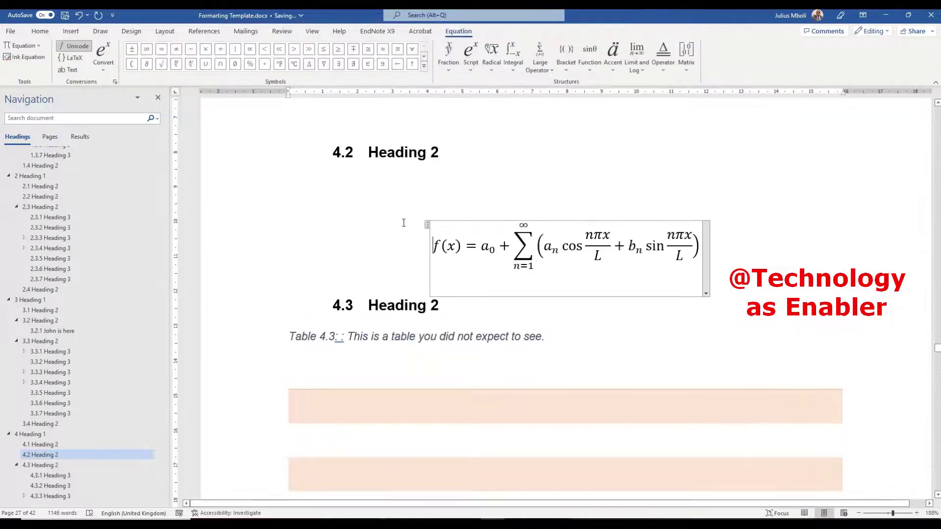
- Insert the caption "Equation 4.1: A sample equation." on the empty line above the Fourier equation, using the Equation label
left_click(319, 196)
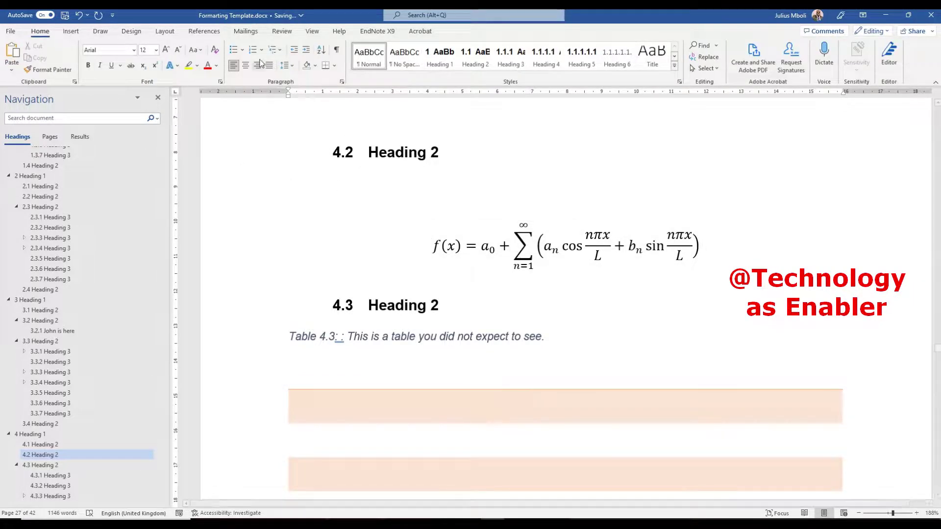
left_click(204, 31)
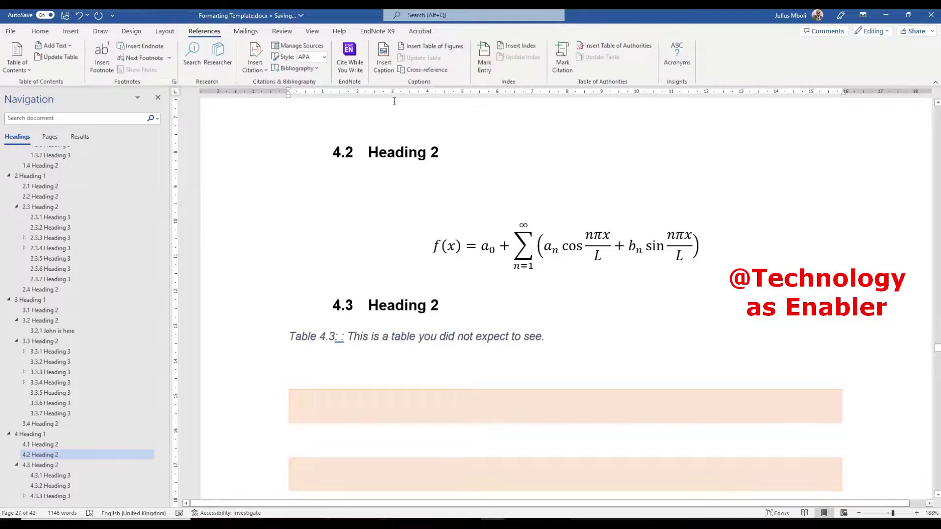
left_click(385, 68)
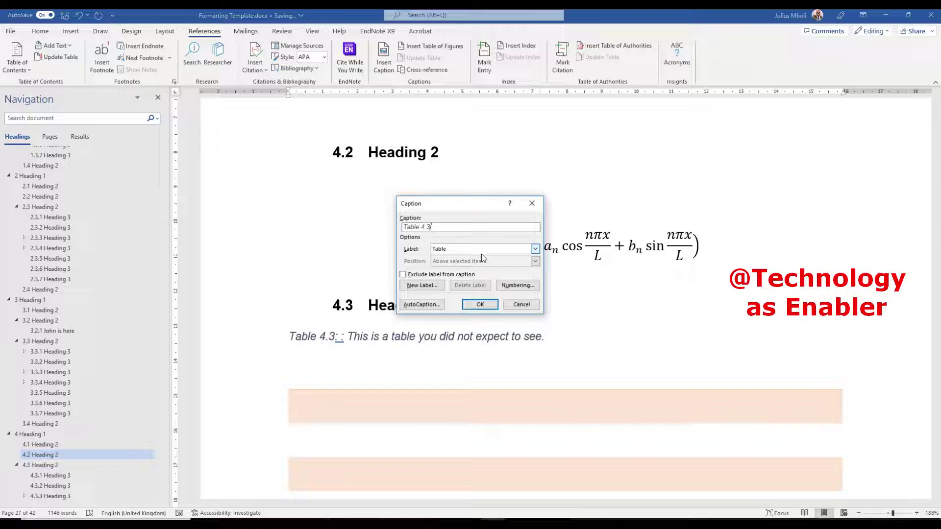
left_click(536, 250)
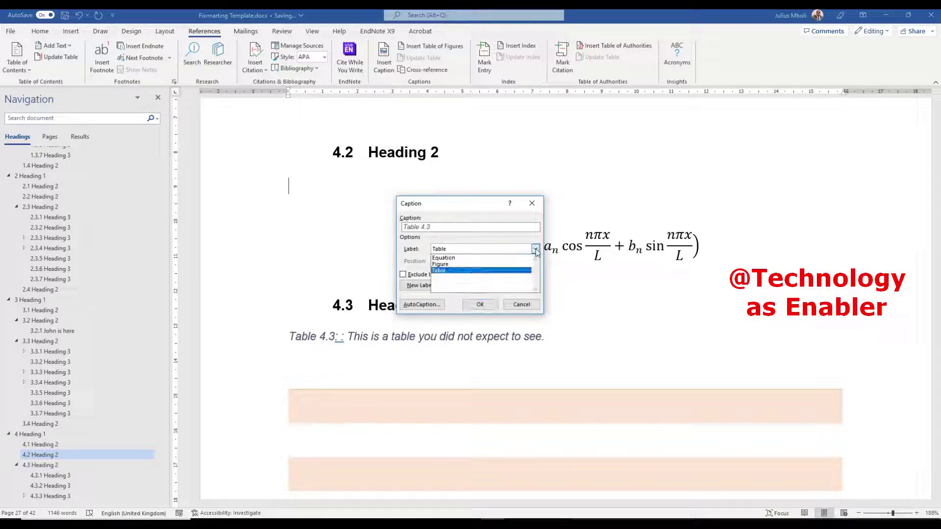
left_click(474, 259)
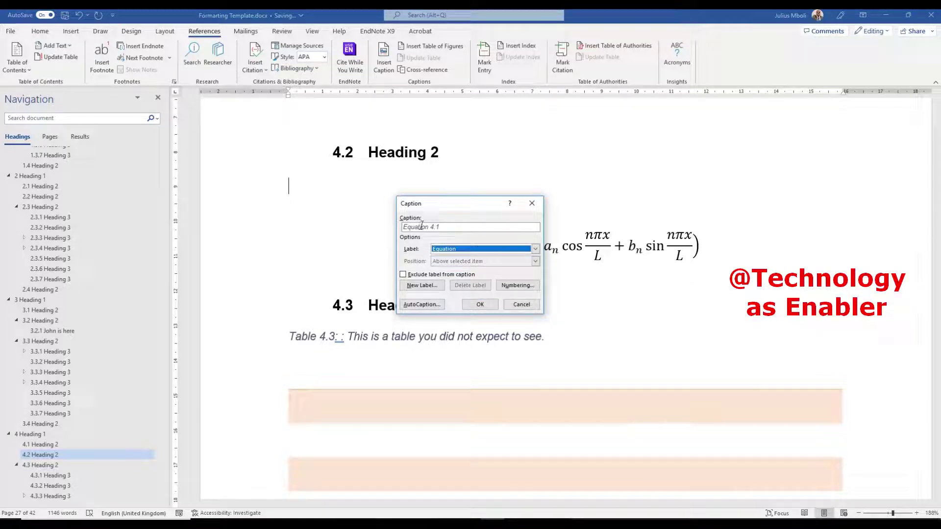
left_click(457, 228)
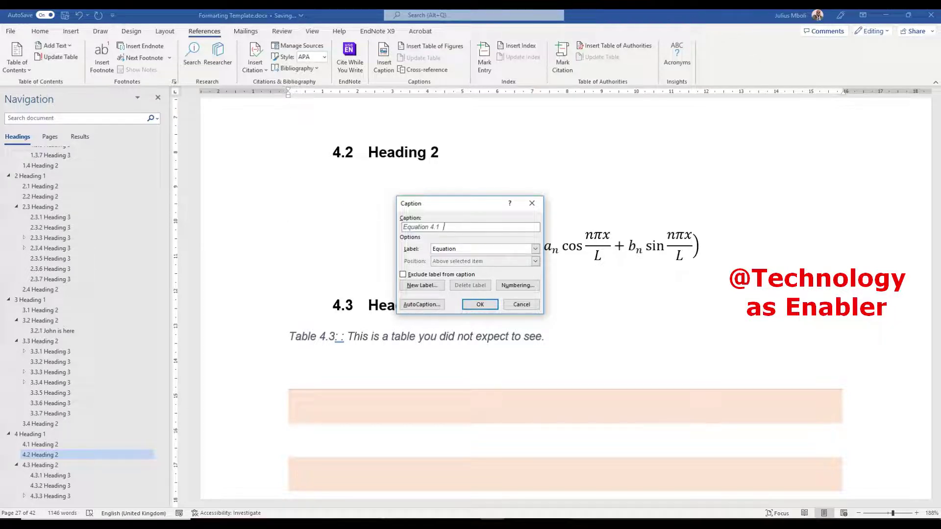
type(": A sample, e")
type(".")
left_click(492, 304)
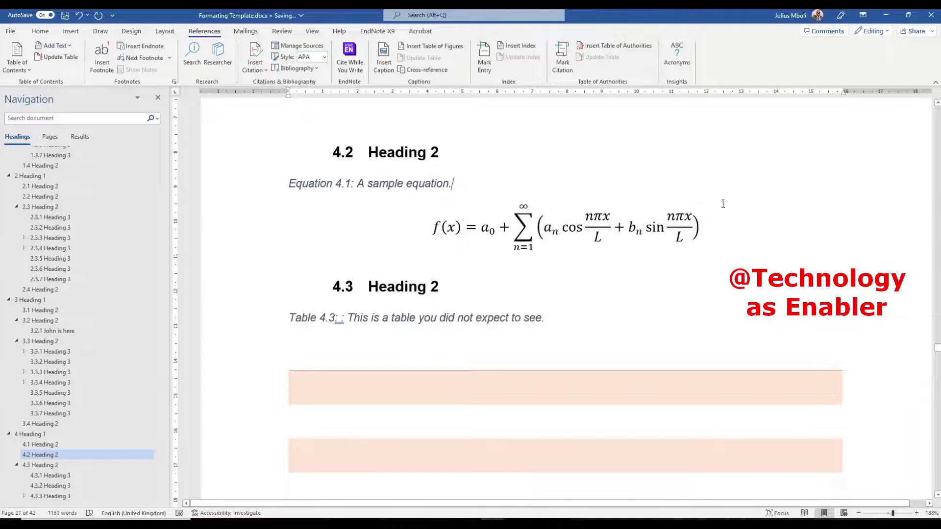
- Change the placeholder heading that follows Table of Contents to "List of Figures"
scroll(590, 346, "down", 8, "ctrl")
scroll(542, 294, "up", 10)
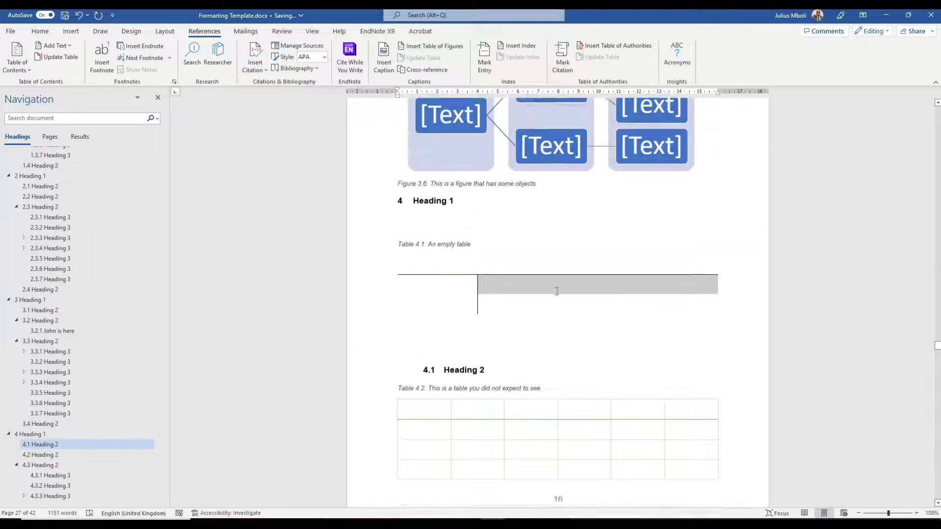
scroll(557, 291, "up", 2)
scroll(49, 220, "up", 5)
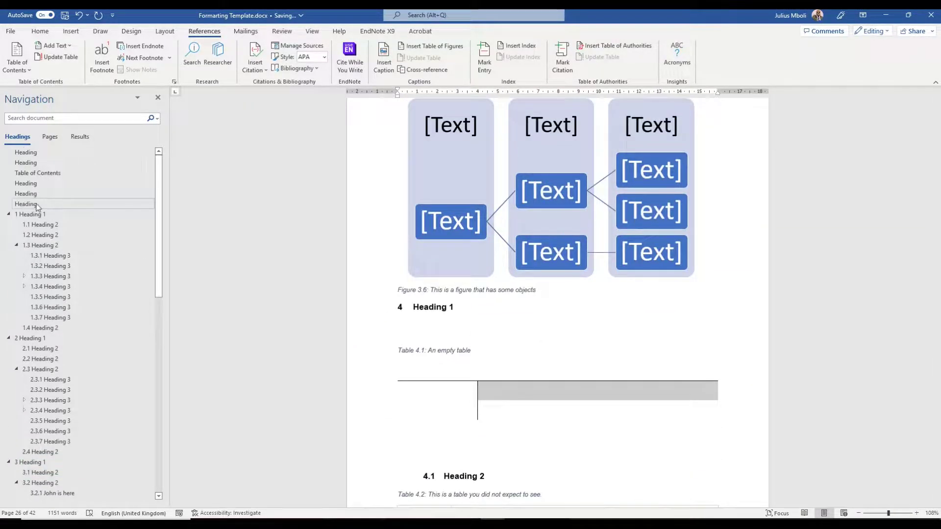
left_click(38, 184)
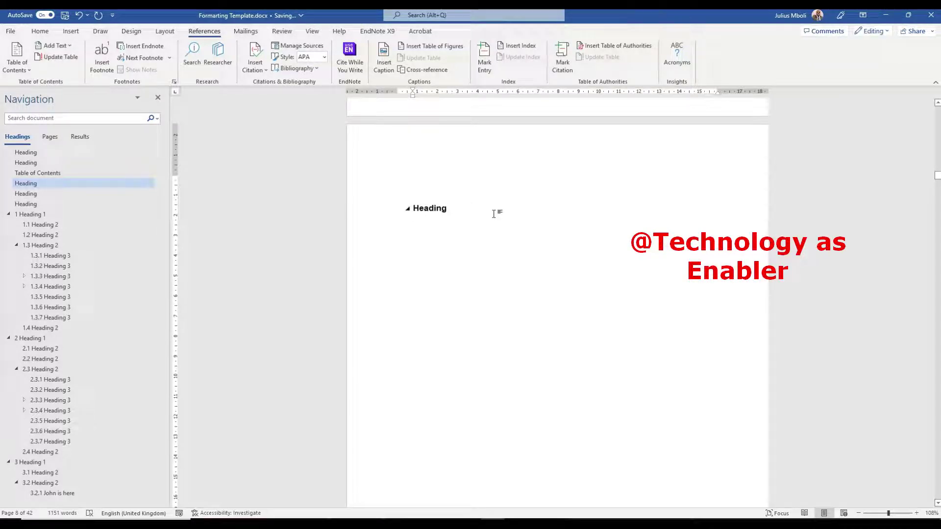
type("ist ")
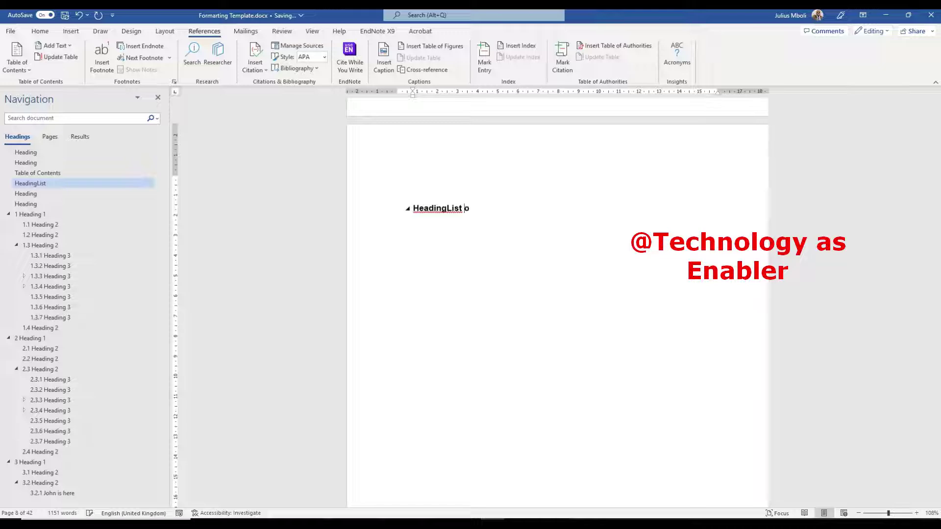
type("of Figures")
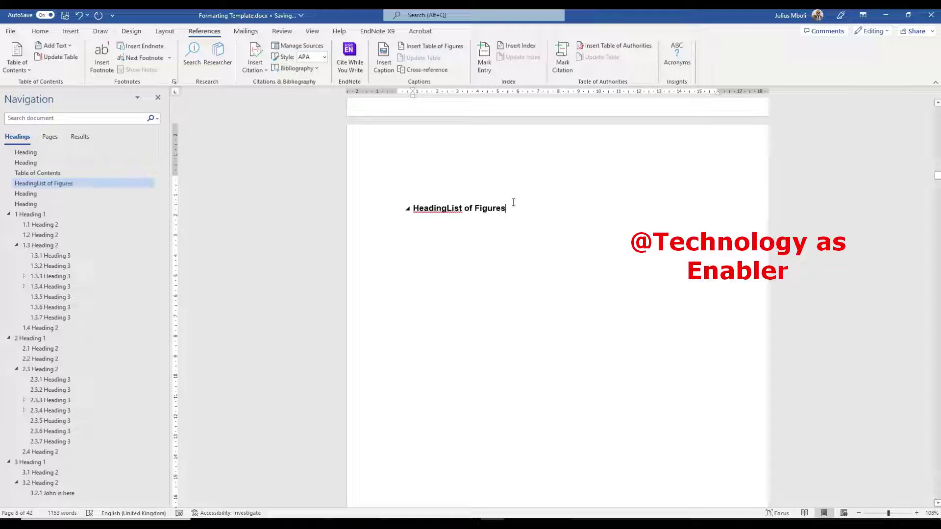
double_click(458, 216)
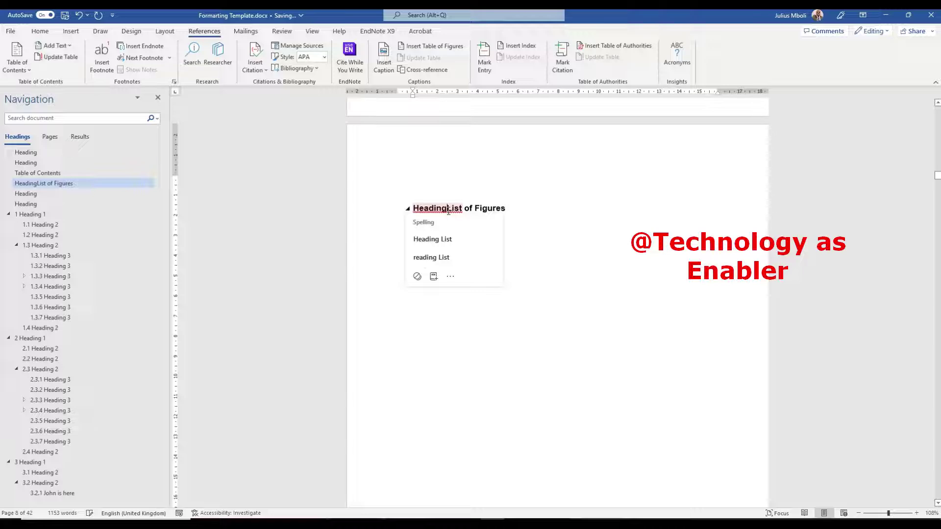
key("Left")
key("Delete")
key("Delete")
key("Delete")
key("Delete")
key("Delete")
key("Delete")
key("Delete")
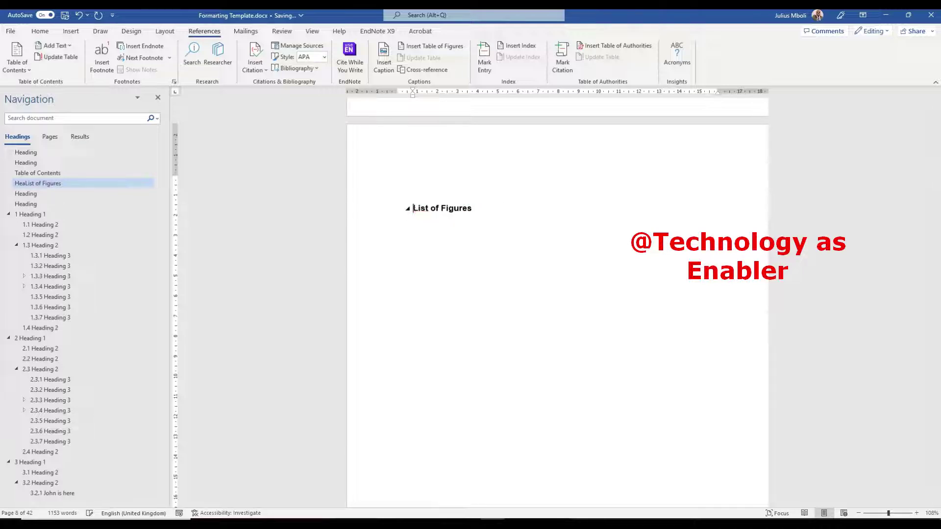
- Replace the placeholder heading after List of Figures with "List of Tables"
left_click(31, 194)
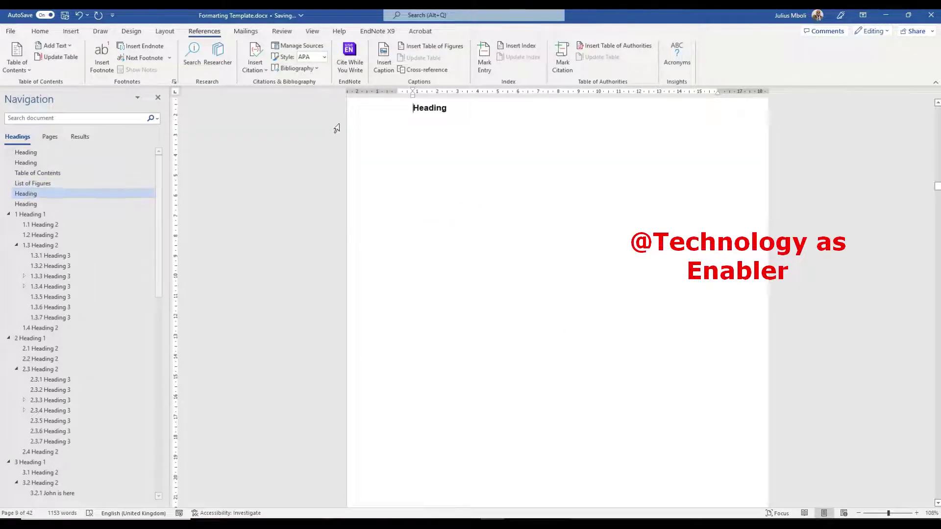
double_click(438, 109)
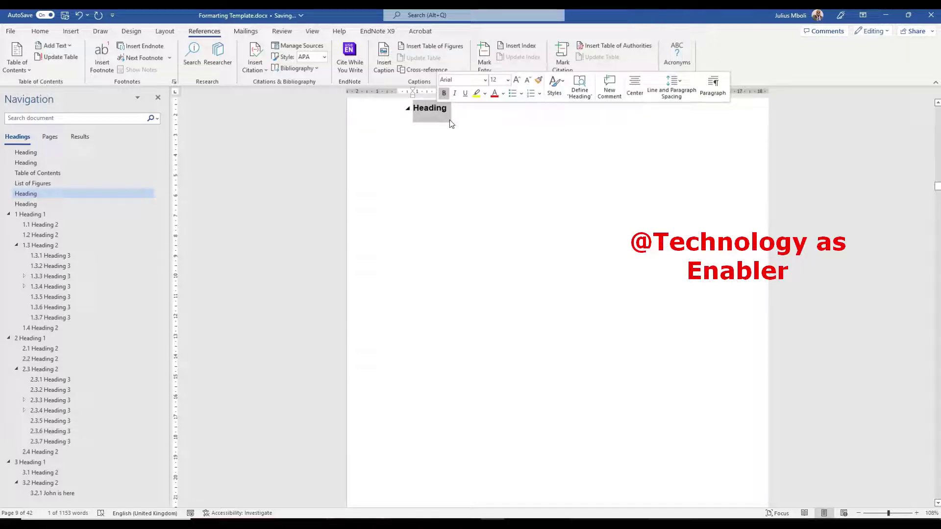
type("List")
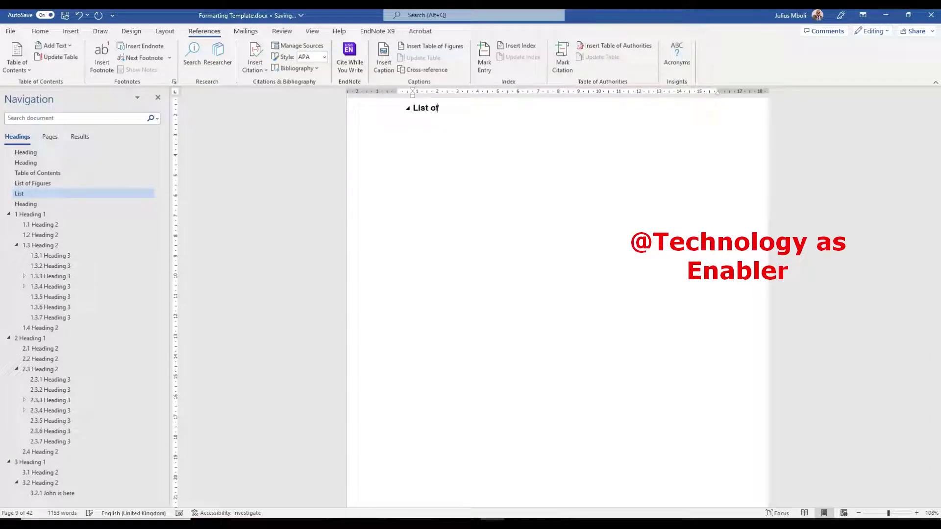
type(" of tables")
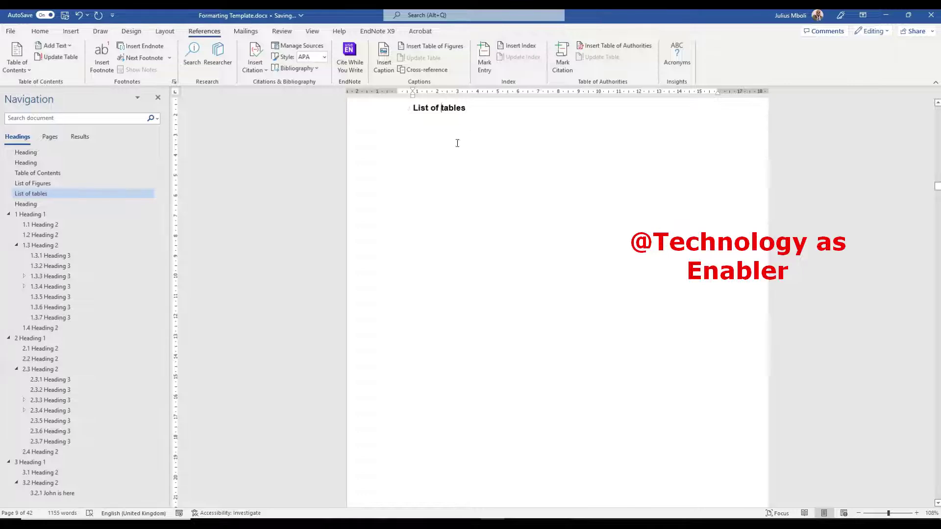
key("Delete")
type("T")
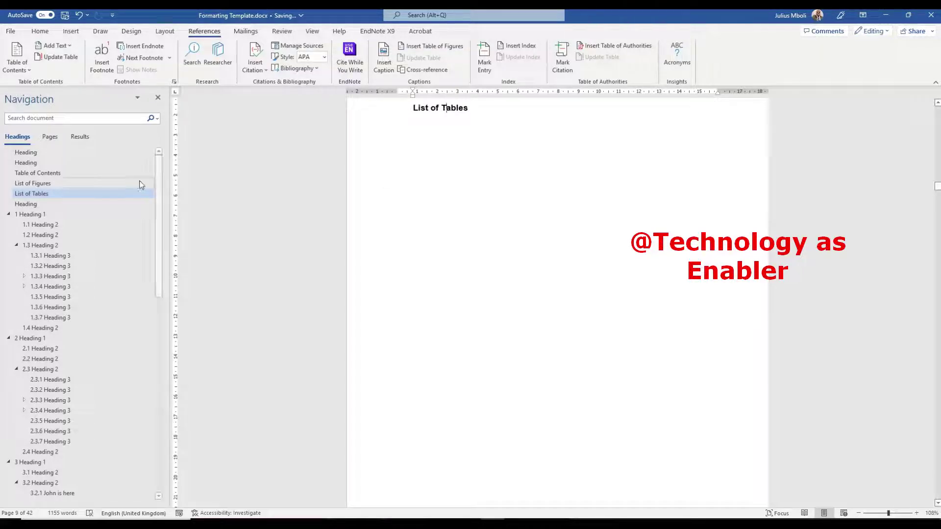
- Insert an automatic table of figures on the empty line below the List of Tables heading, using the Table caption label
left_click(40, 184)
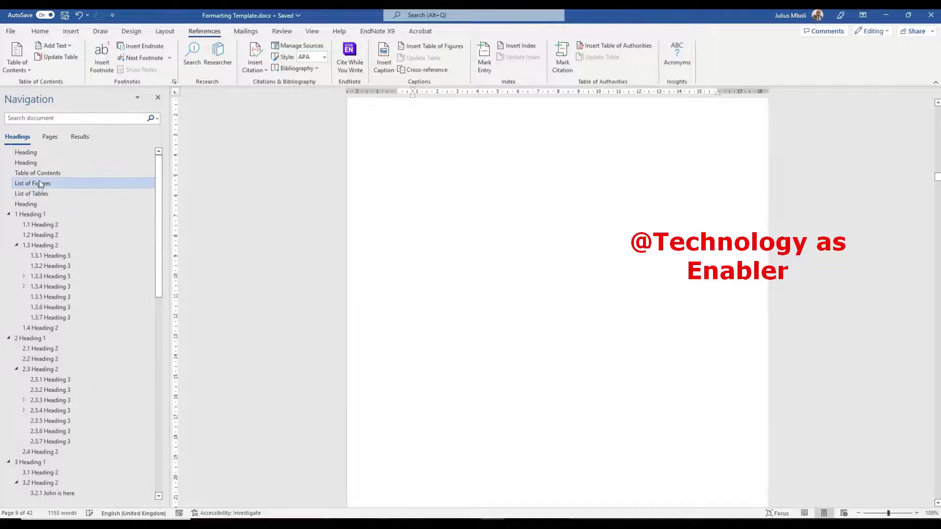
left_click(34, 194)
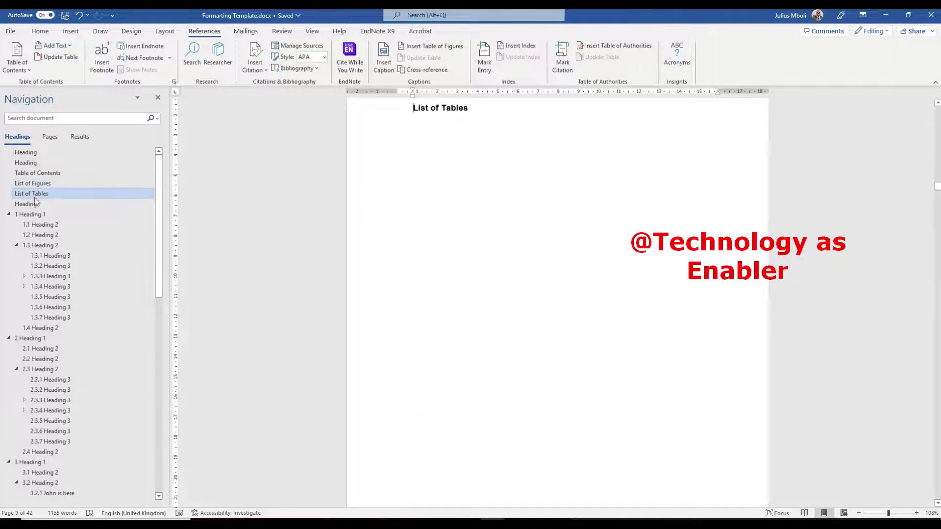
left_click(443, 182)
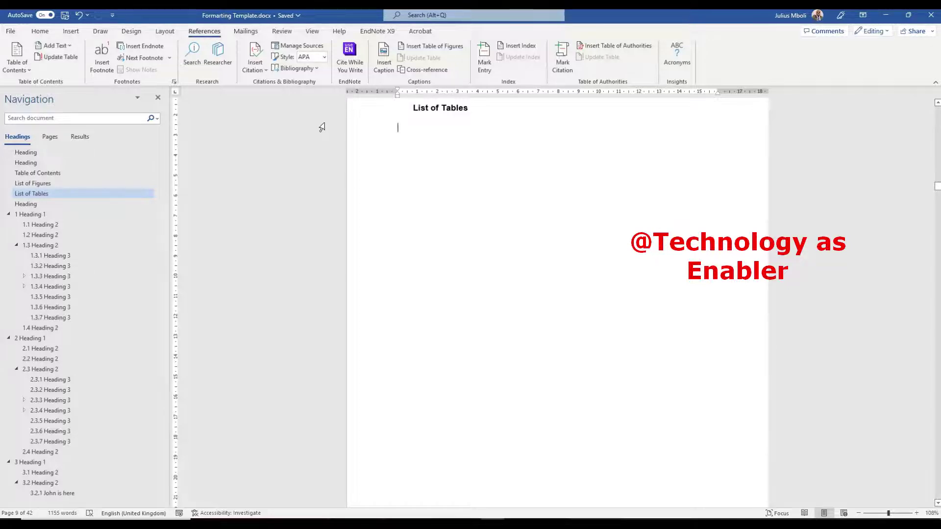
left_click(41, 32)
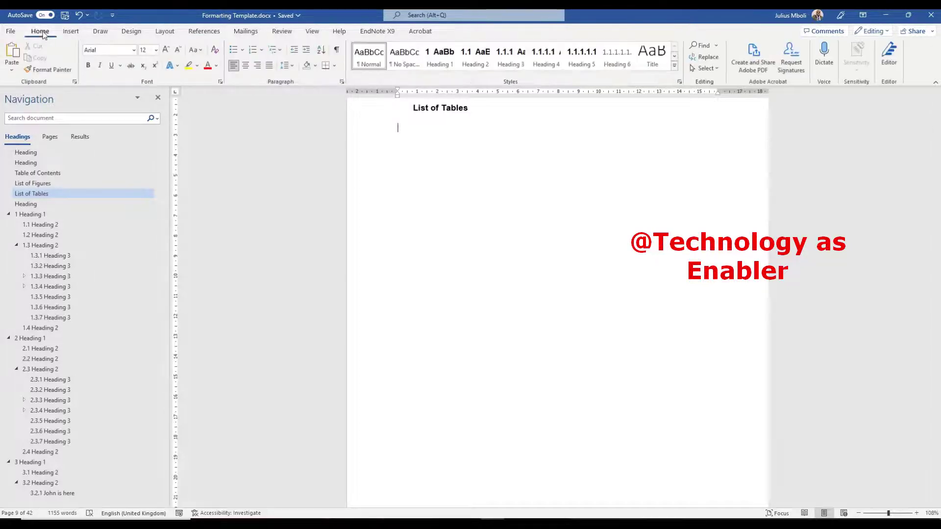
left_click(193, 33)
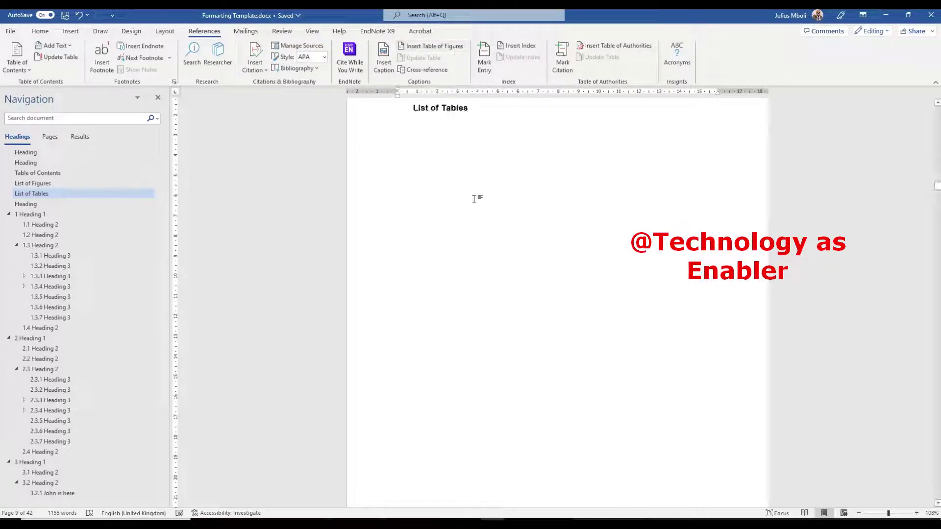
scroll(460, 173, "up", 1)
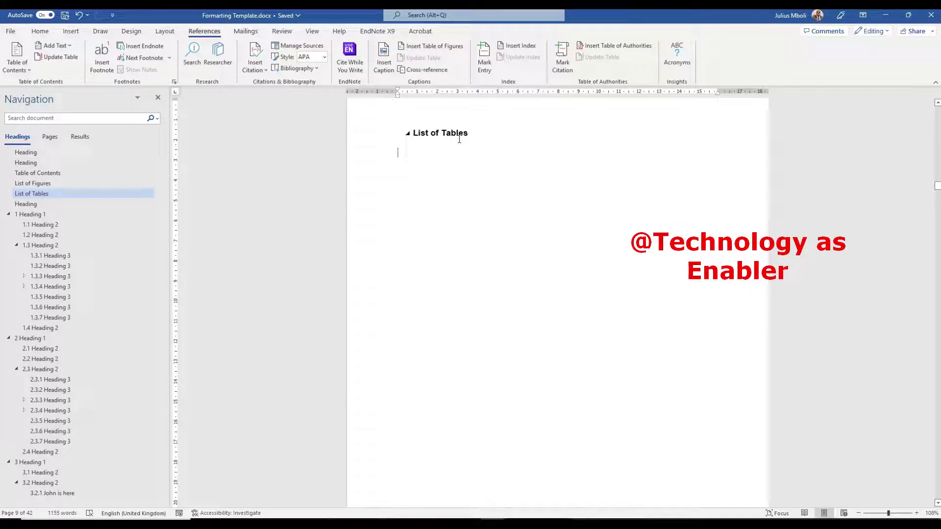
left_click(443, 46)
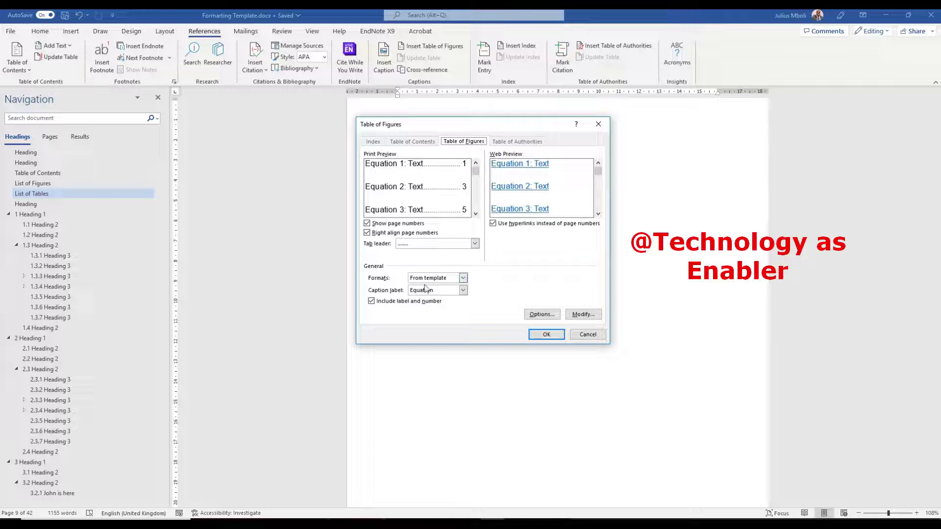
left_click(463, 289)
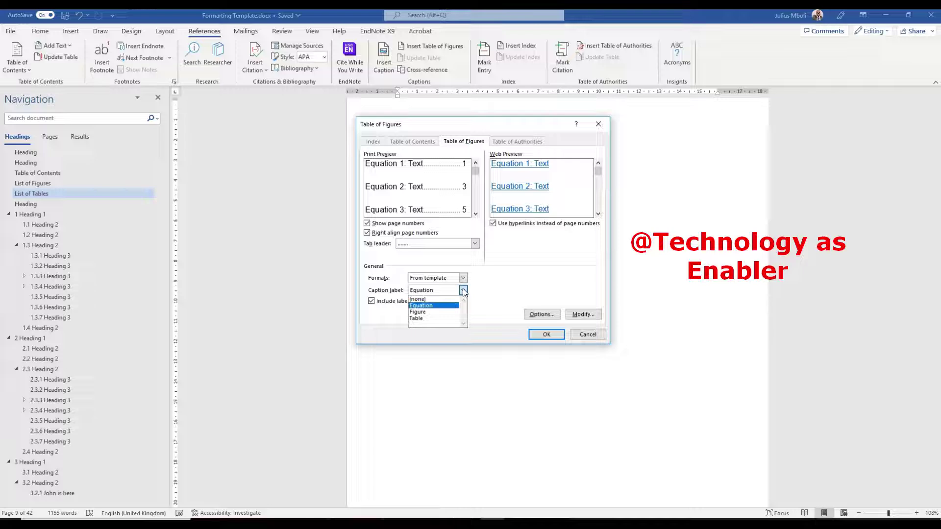
left_click(430, 318)
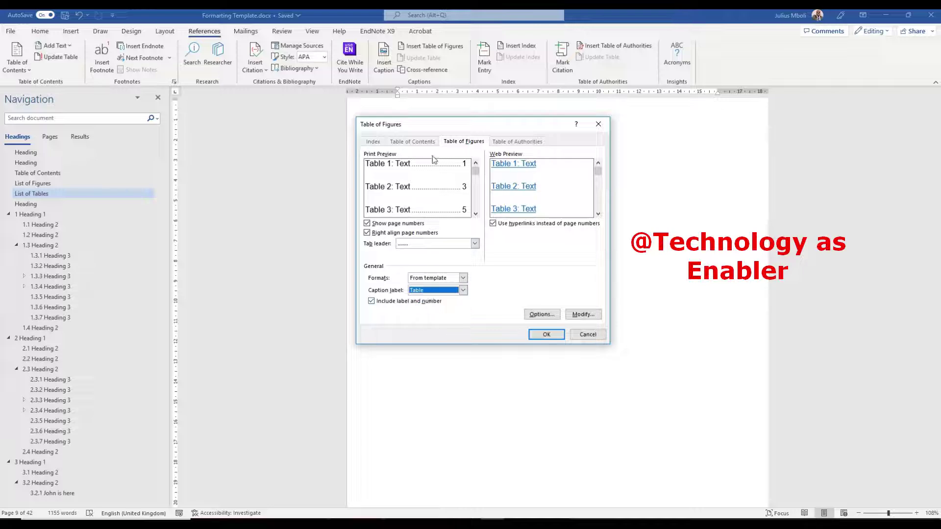
left_click(547, 335)
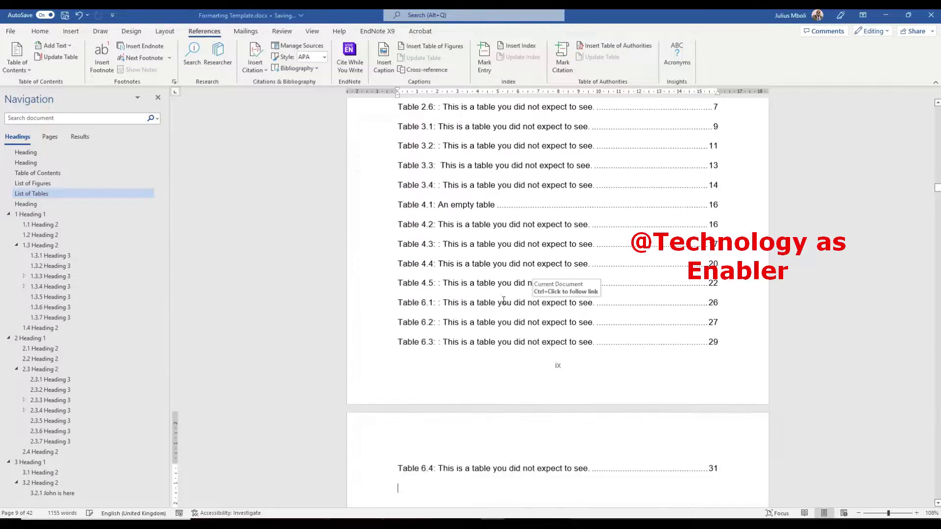
- Look through the generated List of Tables and follow its Table 2.2 entry to check the linked table and those after it
scroll(512, 264, "up", 5)
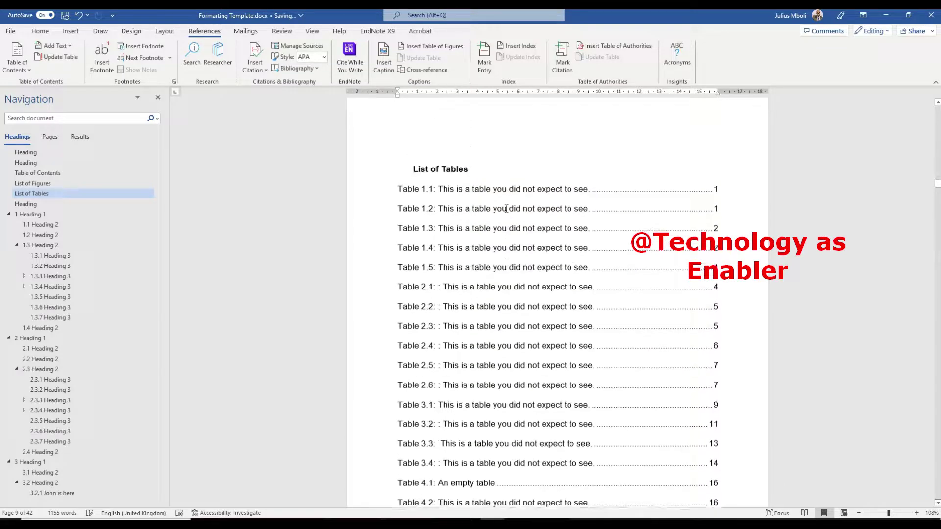
scroll(505, 221, "down", 2)
scroll(587, 201, "up", 1)
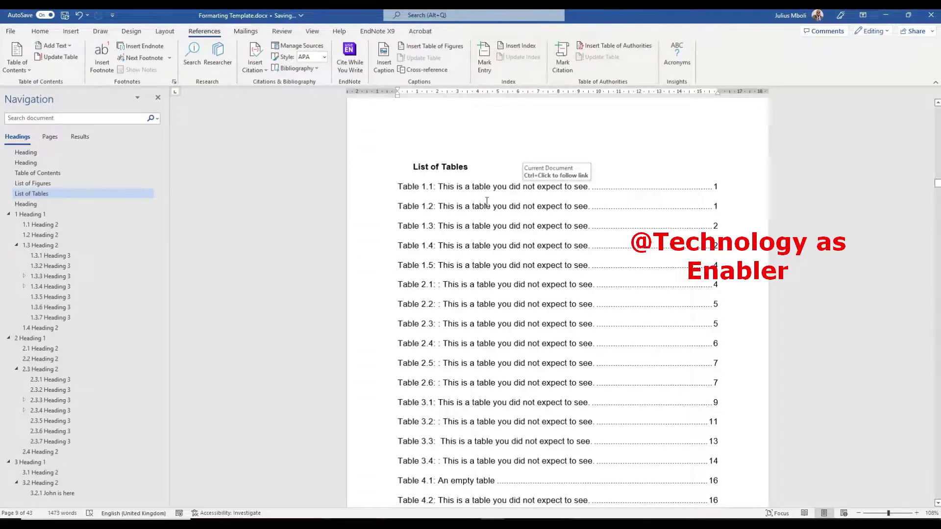
scroll(488, 206, "down", 10)
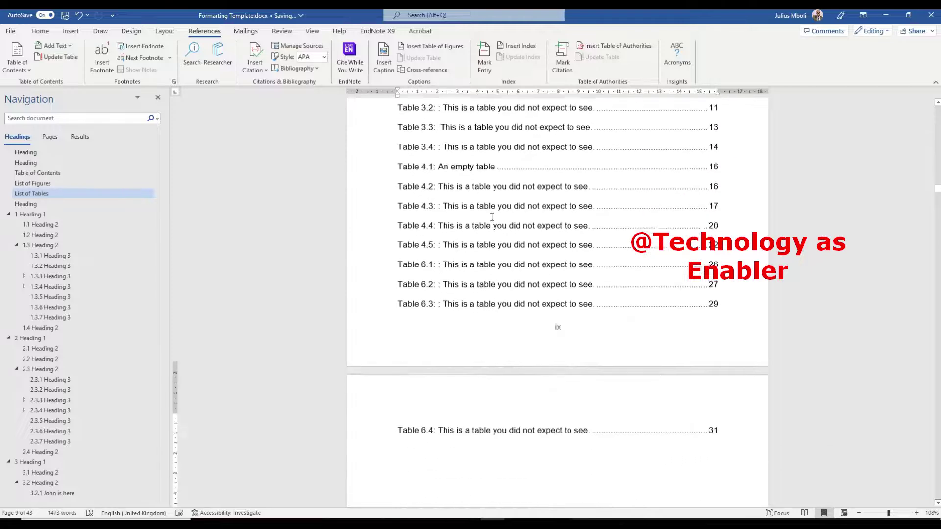
scroll(496, 216, "up", 10)
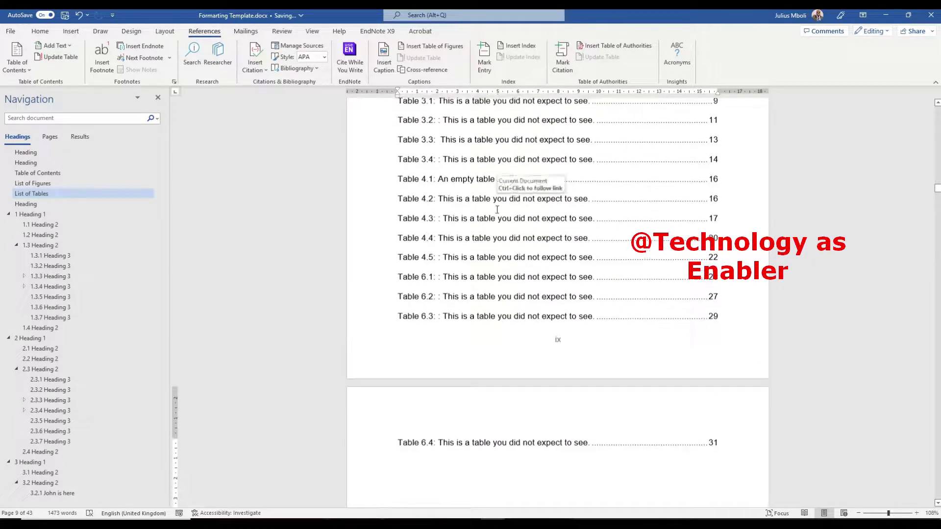
scroll(716, 207, "up", 5)
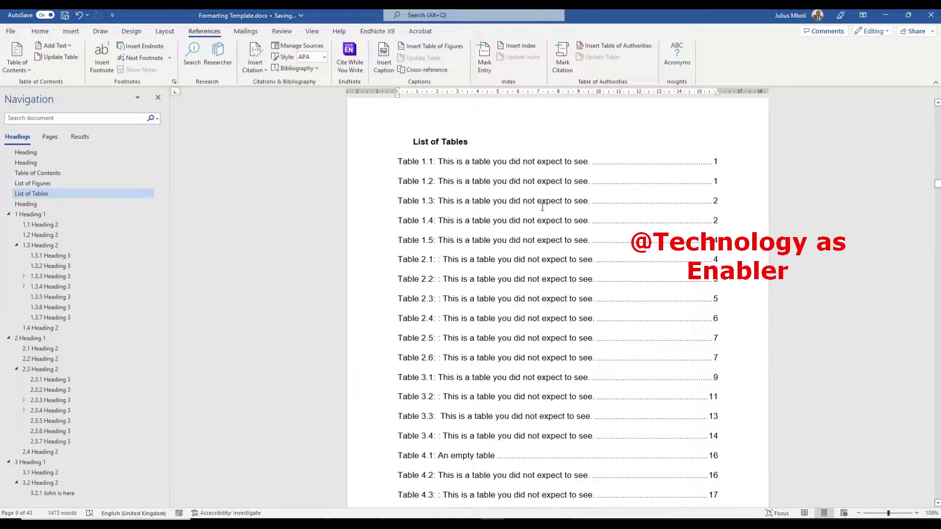
left_click(477, 280, "ctrl")
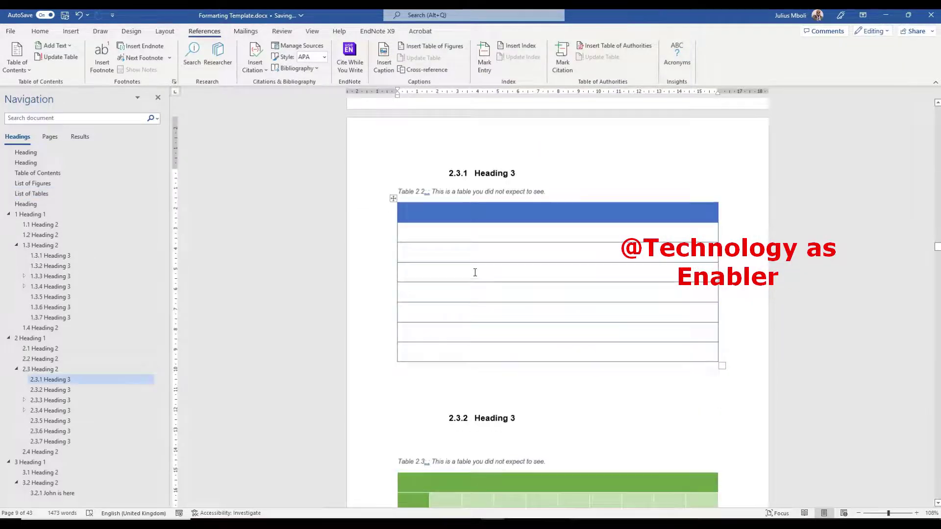
scroll(451, 263, "down", 10)
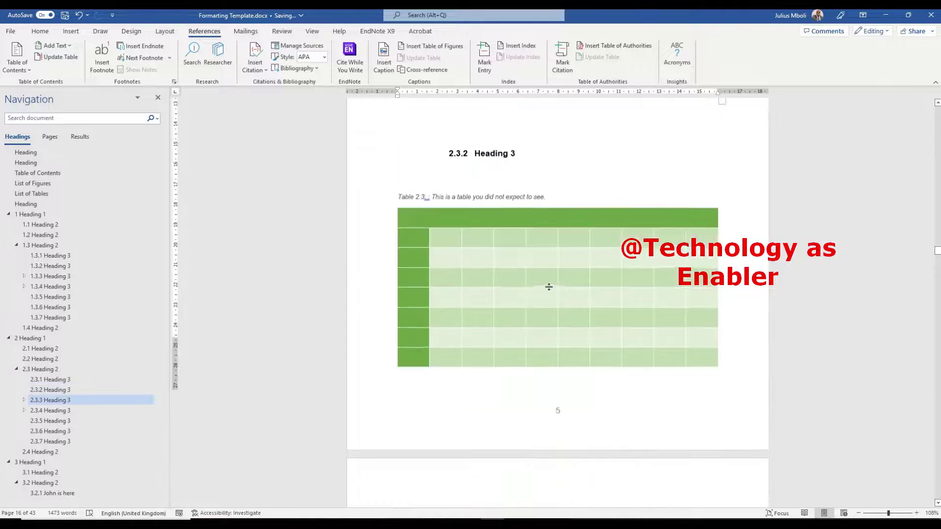
scroll(552, 282, "down", 10)
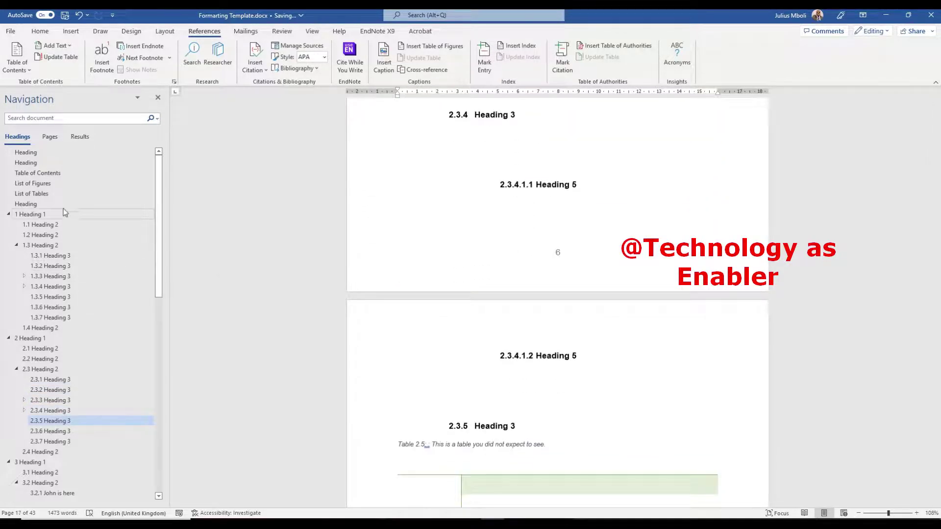
- Insert an automatic table of figures on the empty line below the List of Figures heading, using the Figure caption label
left_click(35, 187)
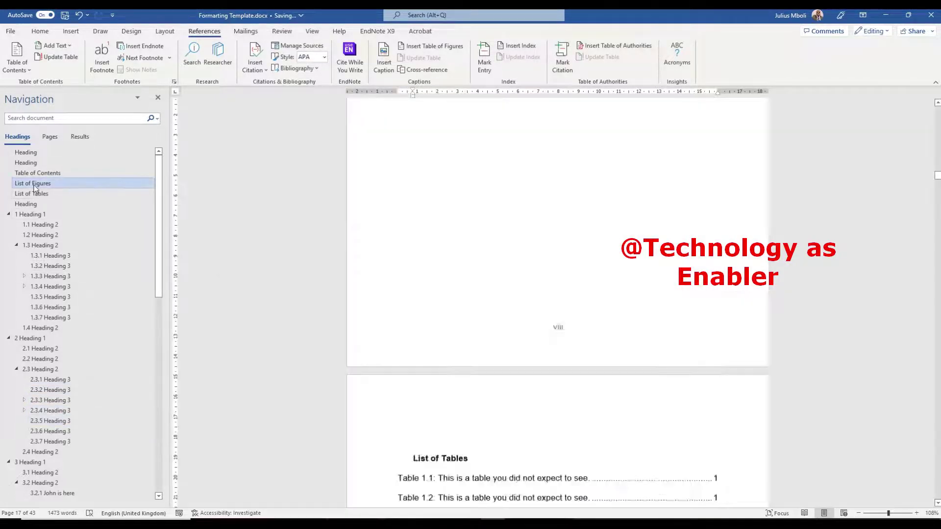
left_click(441, 212)
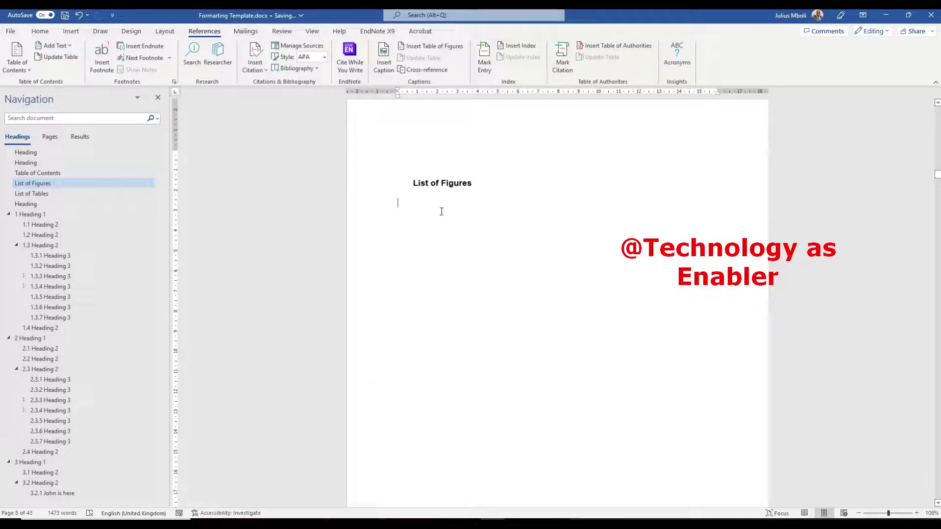
left_click(428, 47)
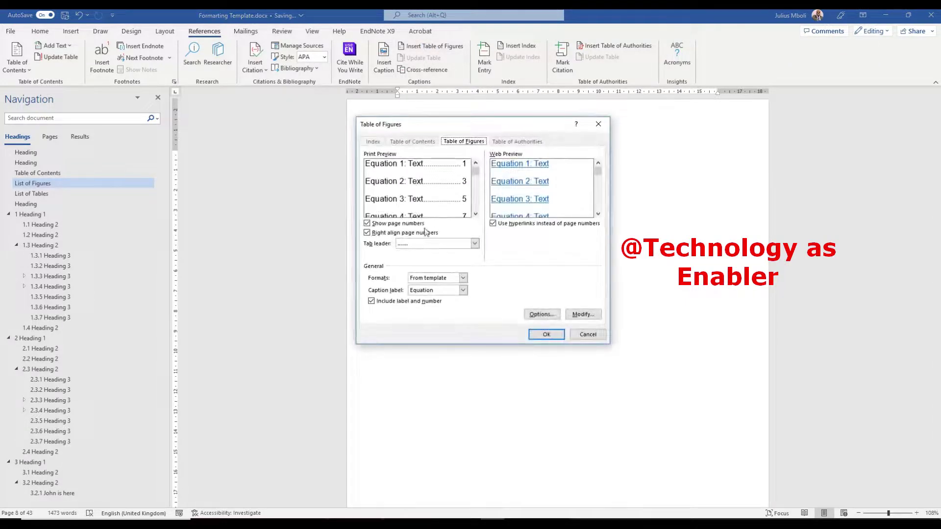
left_click(463, 290)
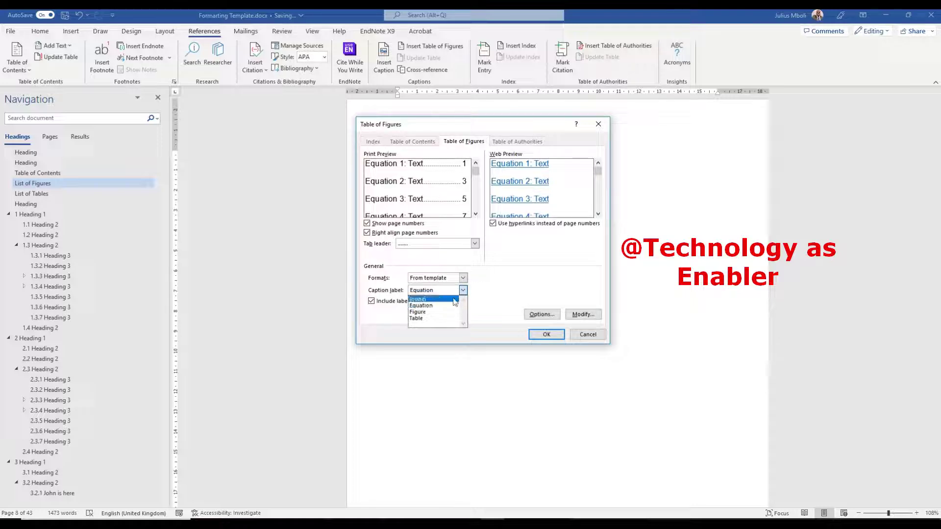
left_click(438, 312)
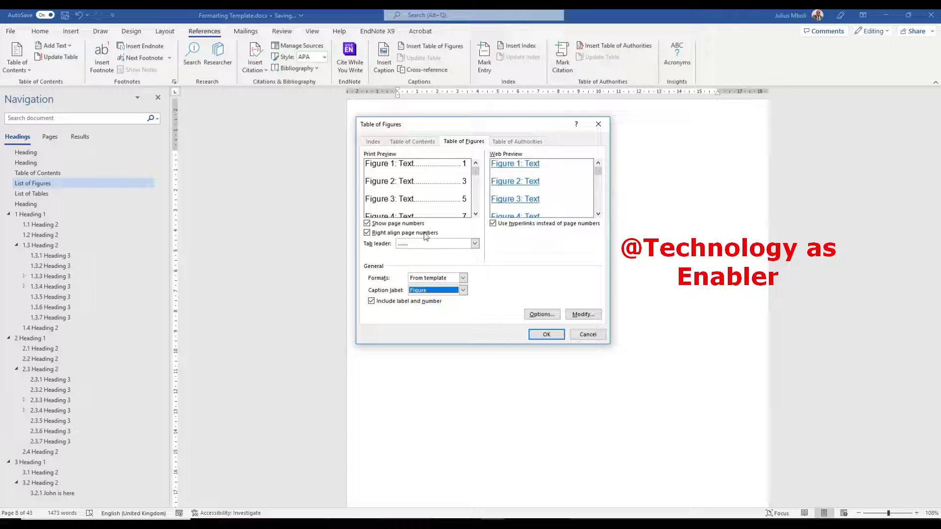
left_click(582, 316)
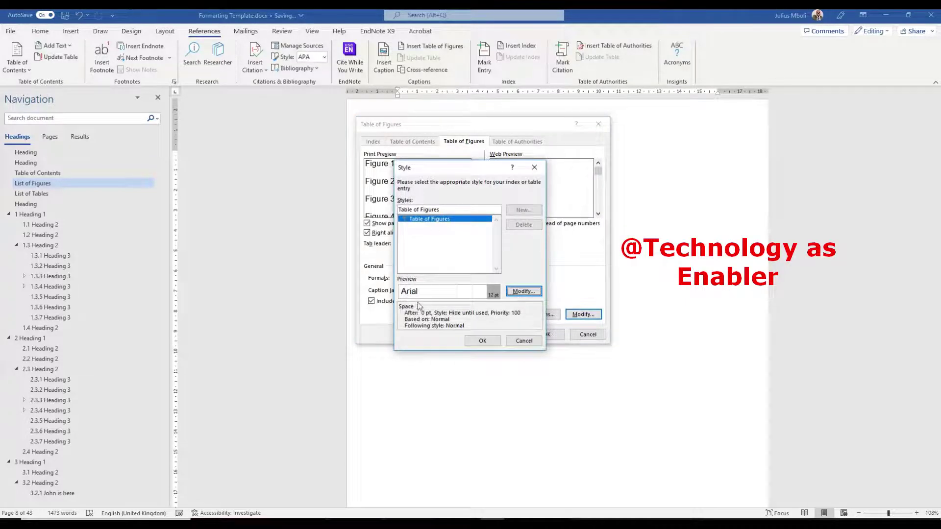
left_click(533, 342)
left_click(549, 338)
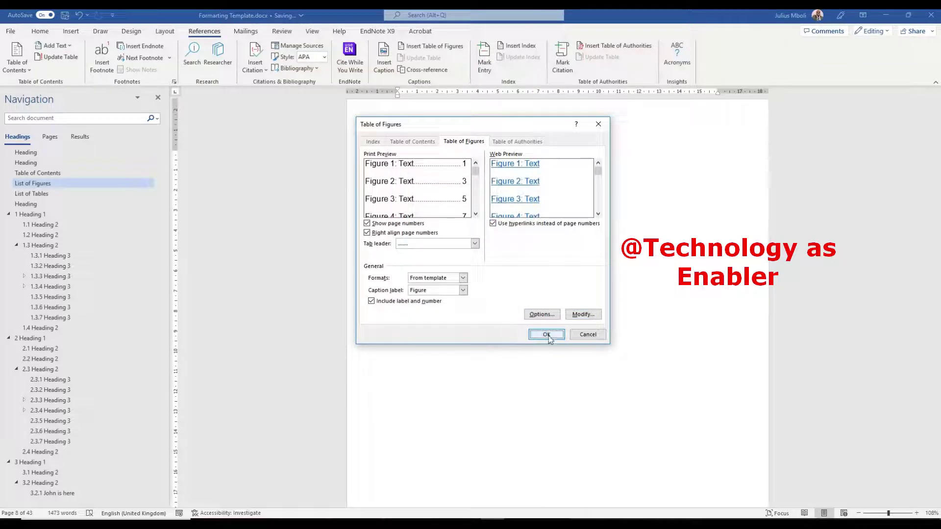
left_click(547, 336)
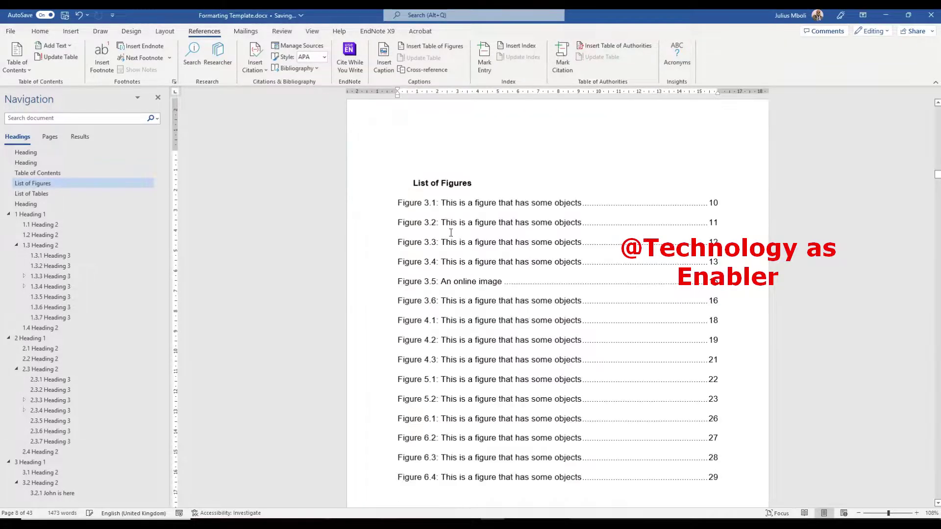
- Examine the generated List of Figures and List of Tables, and follow the Figure 3.6 entry to its figure
scroll(540, 220, "down", 3)
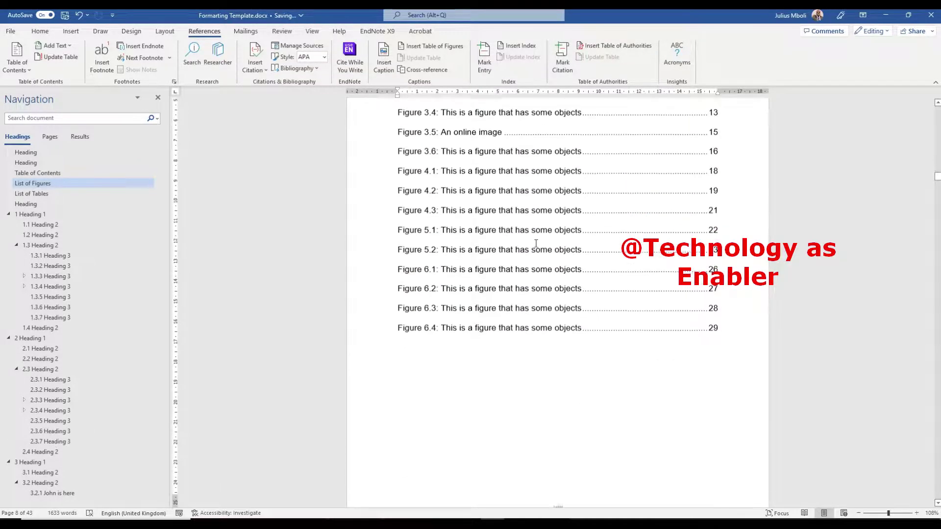
scroll(443, 272, "up", 4)
scroll(445, 272, "down", 4)
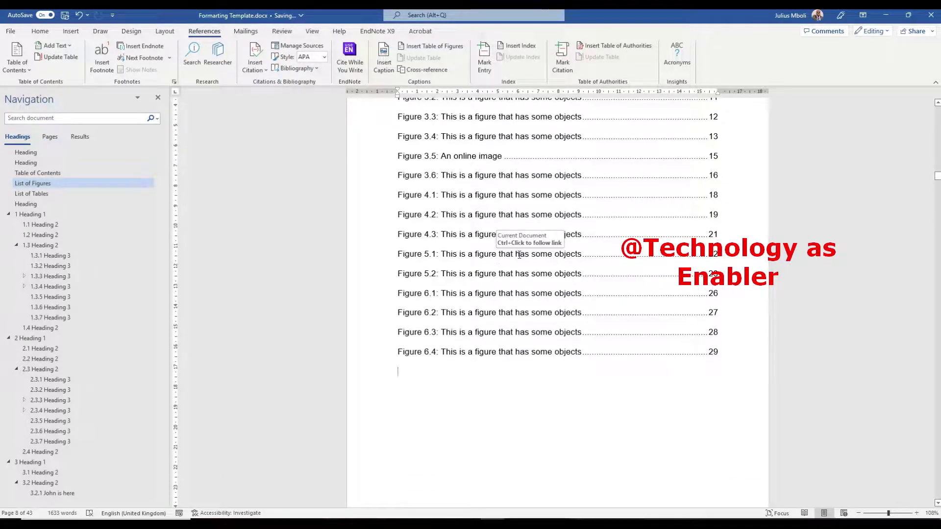
scroll(472, 213, "up", 1)
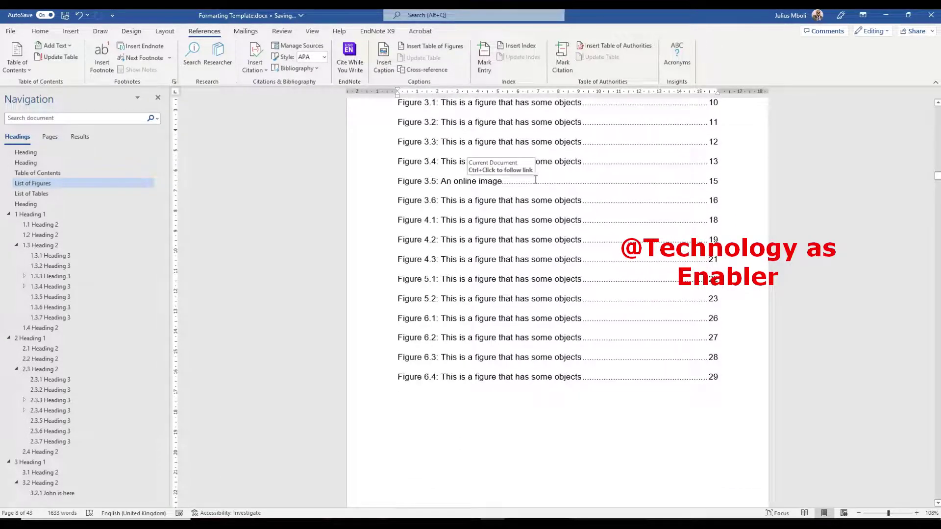
scroll(538, 192, "down", 7)
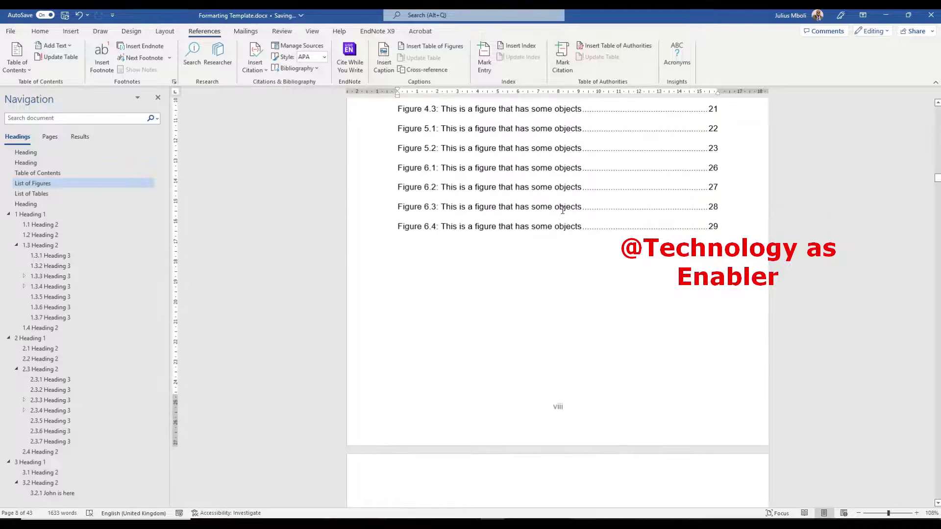
scroll(561, 211, "down", 3)
scroll(560, 210, "up", 5)
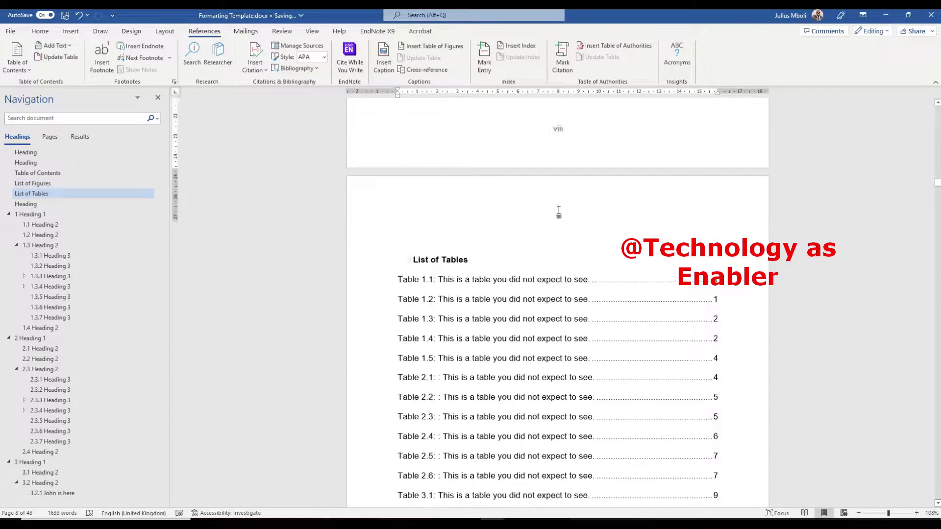
scroll(560, 210, "up", 5)
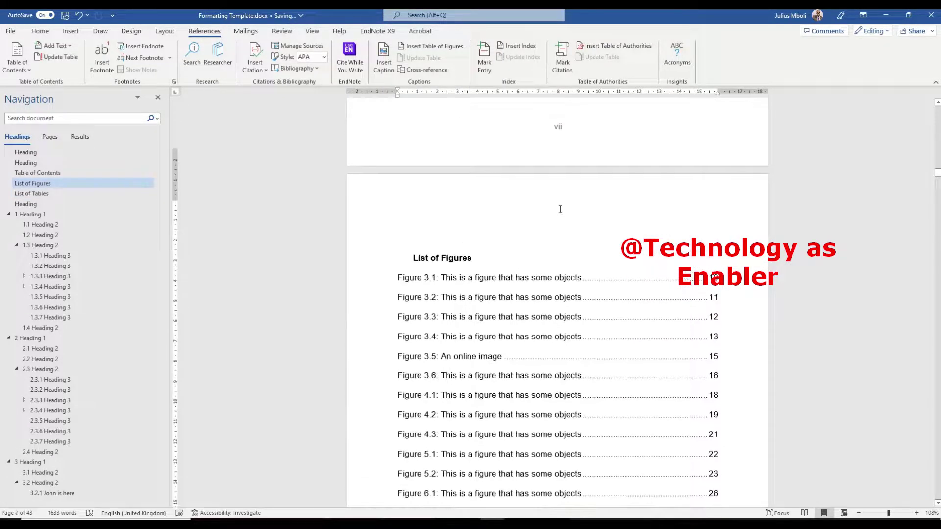
scroll(560, 210, "down", 3)
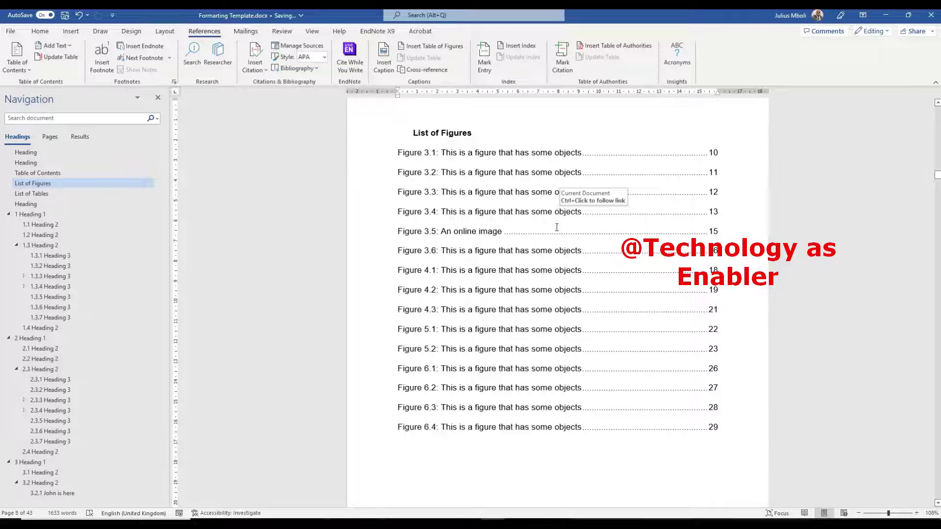
left_click(523, 250, "ctrl")
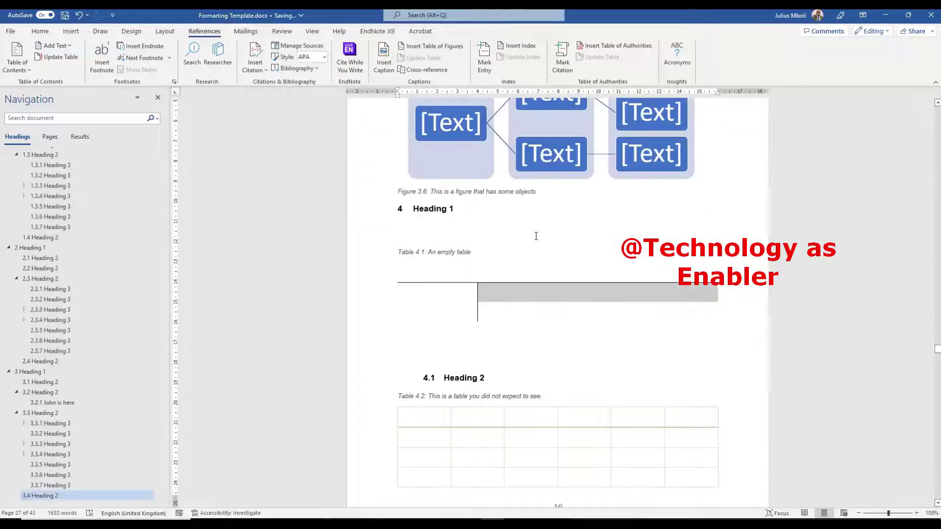
scroll(536, 236, "up", 3)
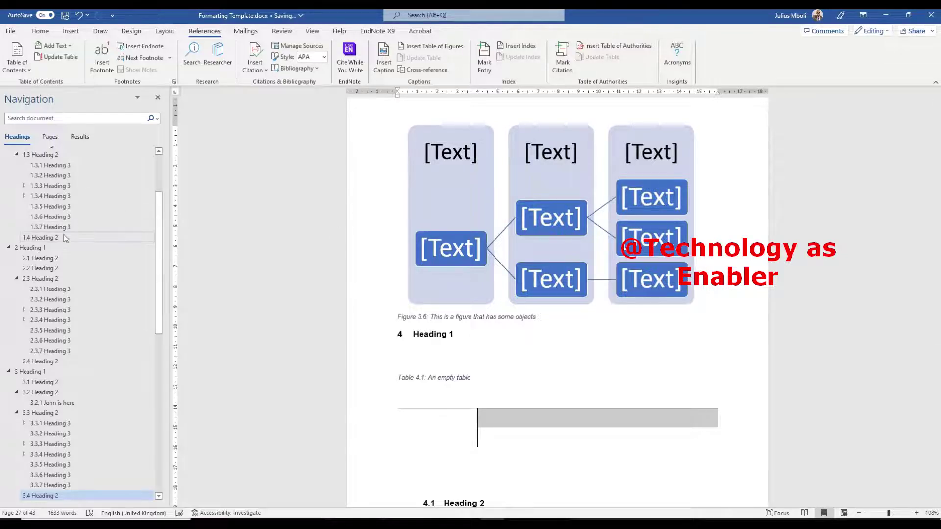
- Rename the placeholder heading that follows the List of Tables section as List of Equations
scroll(64, 235, "up", 3)
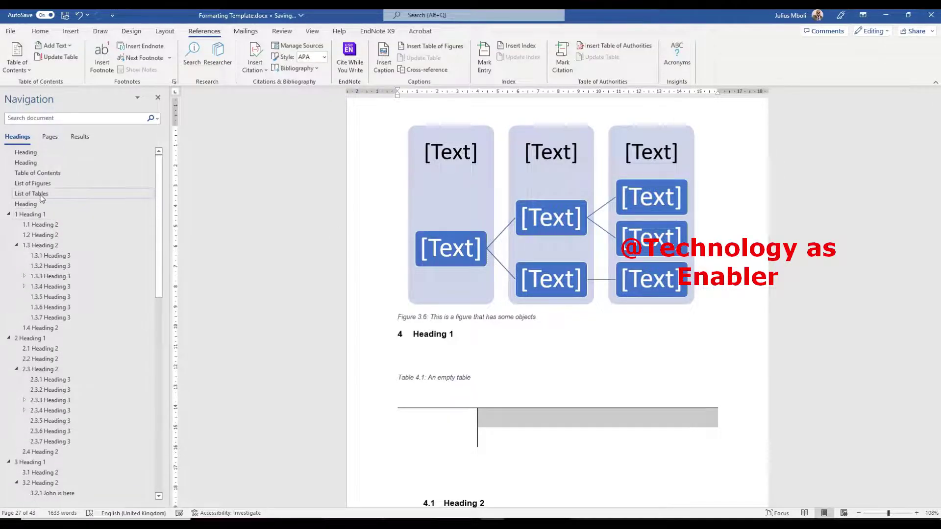
left_click(41, 194)
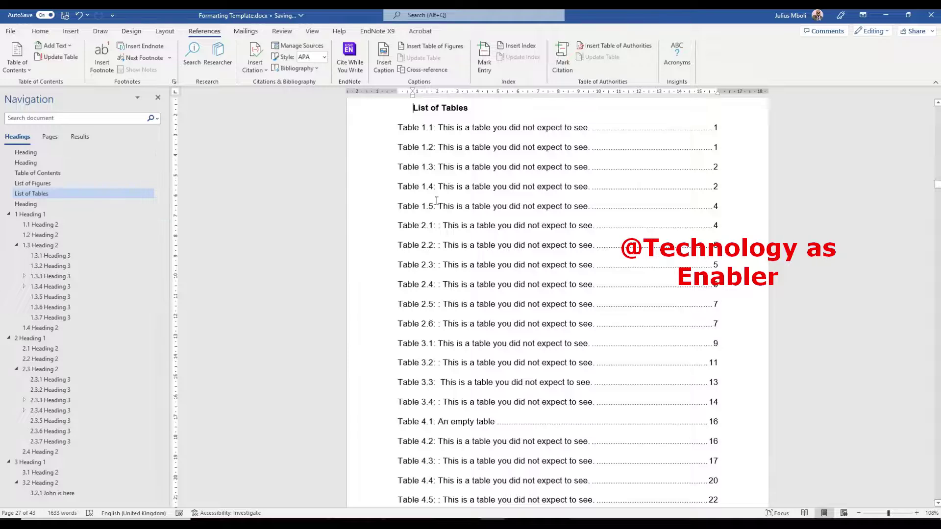
left_click(29, 205)
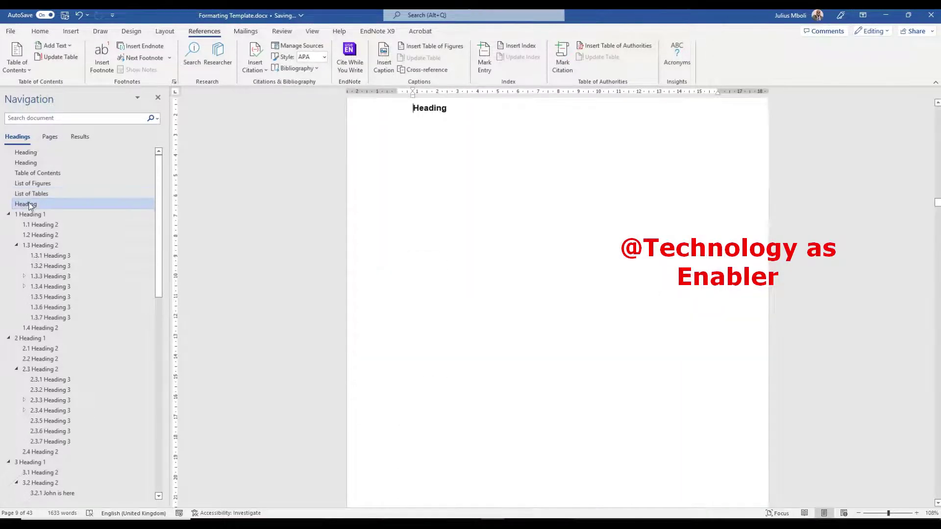
double_click(431, 109)
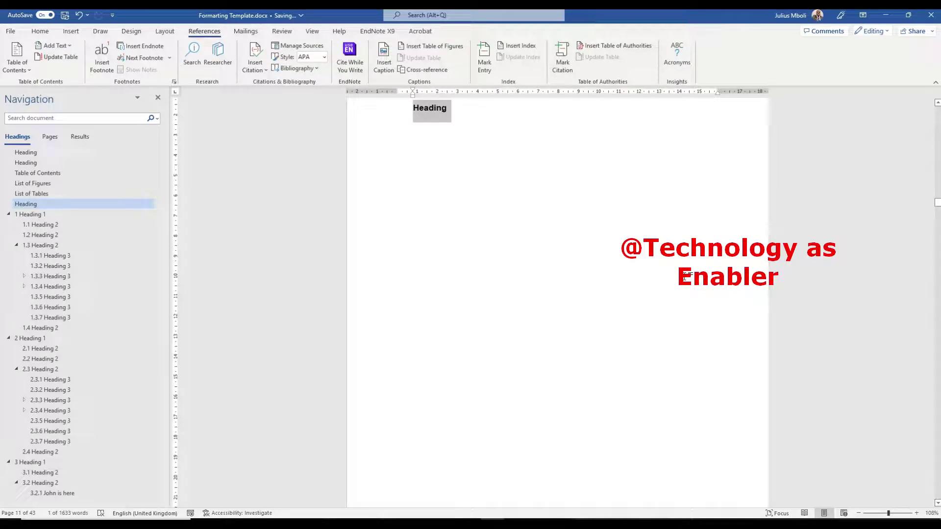
type("List ")
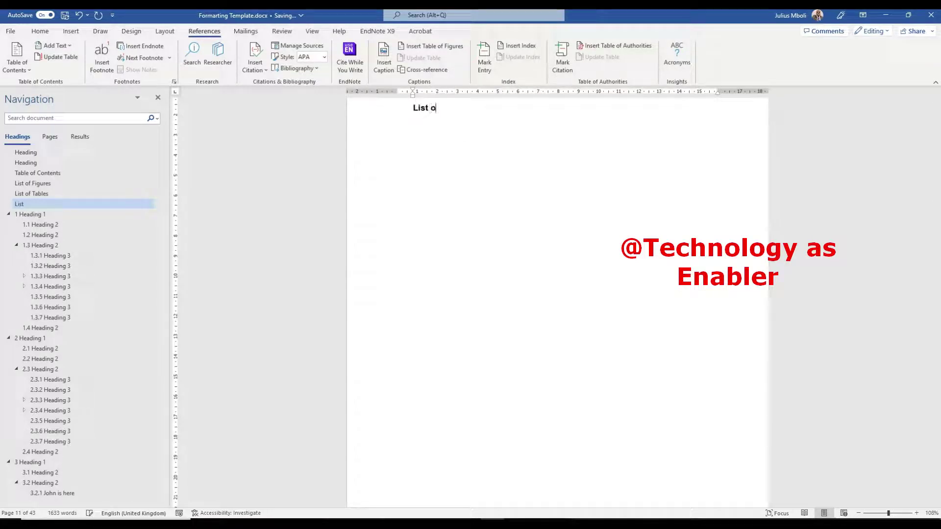
type("of Equations")
- Insert an automatic table of figures on a new line below the List of Equations heading, using the Equation caption label
key("Return")
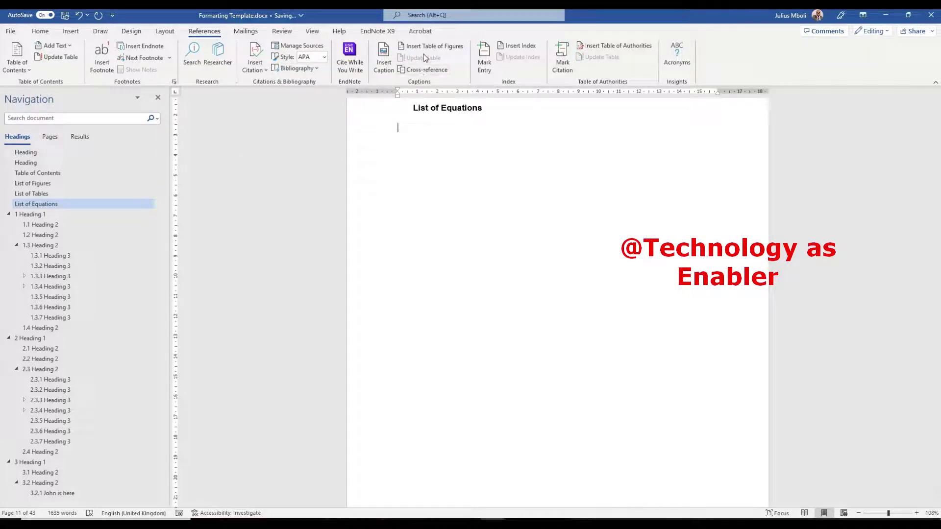
left_click(435, 46)
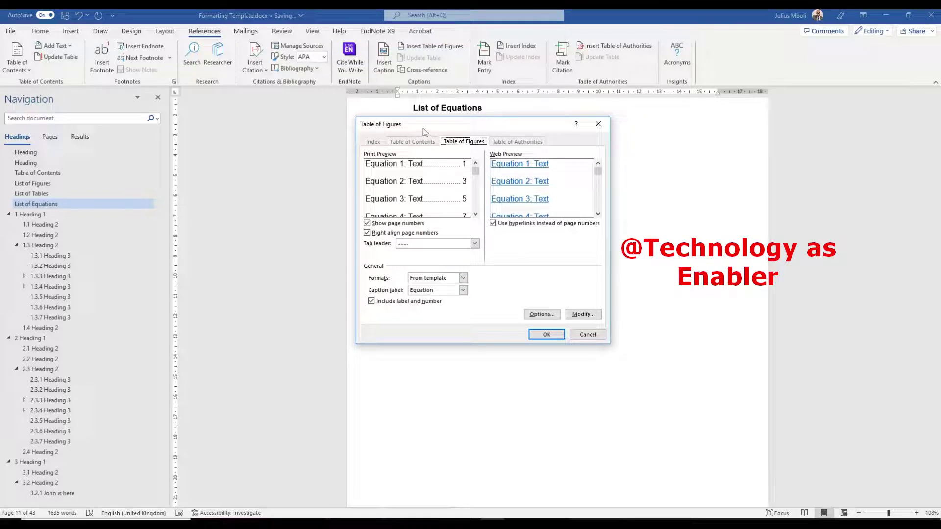
left_click(546, 334)
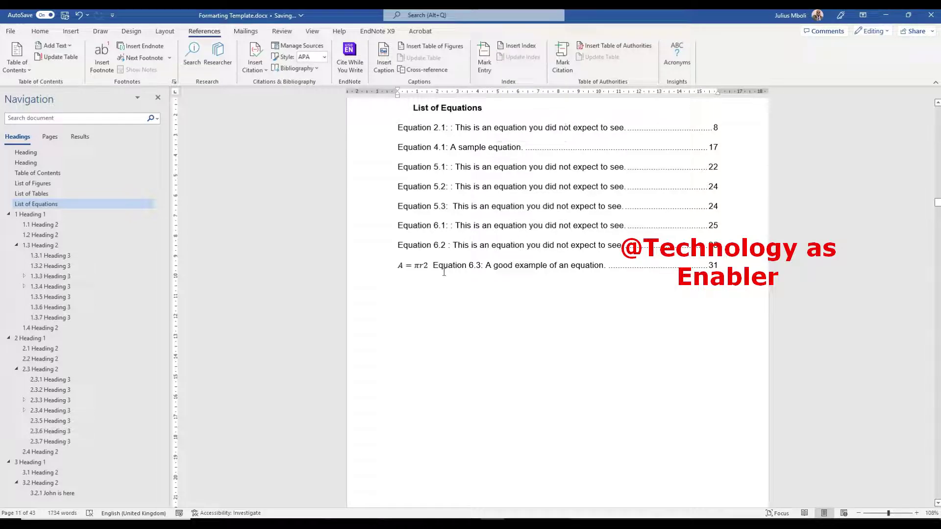
- Check the generated List of Equations, follow its Equation 5.3 entry to the linked equation, and return to the list
left_click(405, 265)
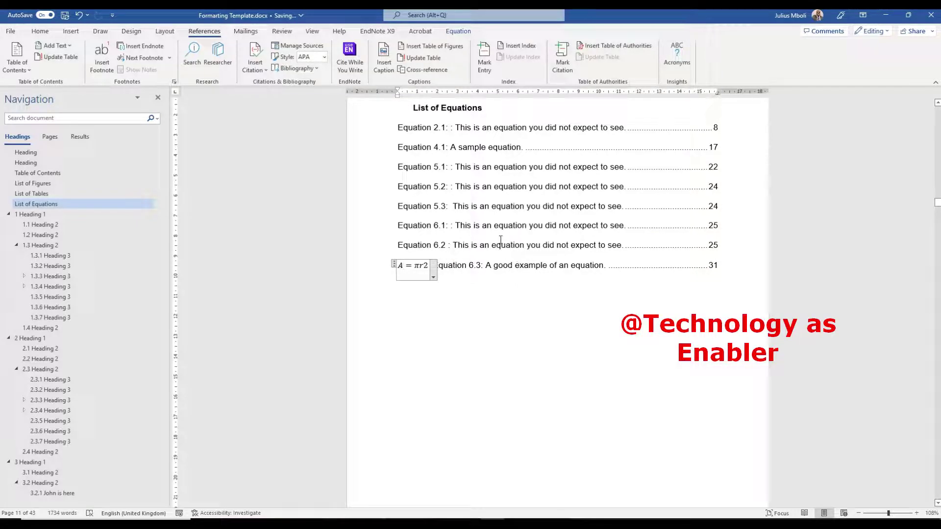
left_click(475, 209, "ctrl")
scroll(476, 210, "down", 1)
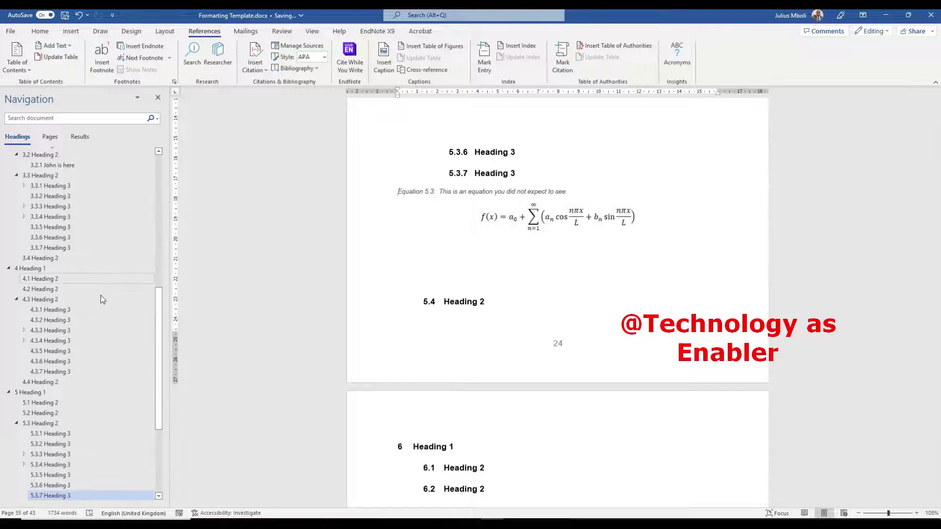
scroll(54, 196, "up", 2)
scroll(54, 196, "up", 8)
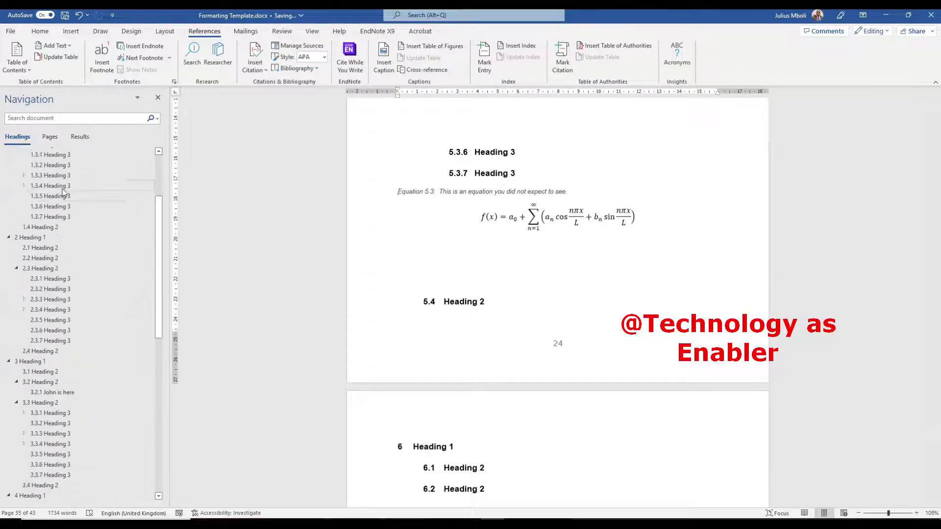
left_click(49, 204)
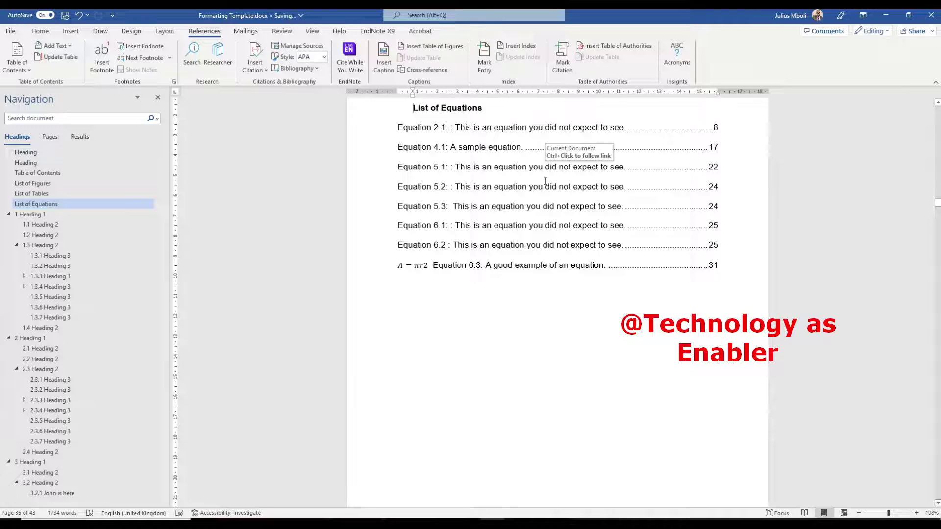
- Follow the Equation 6.3 entry and separate its caption from the A = πr² formula with two line breaks
left_click(479, 269, "ctrl")
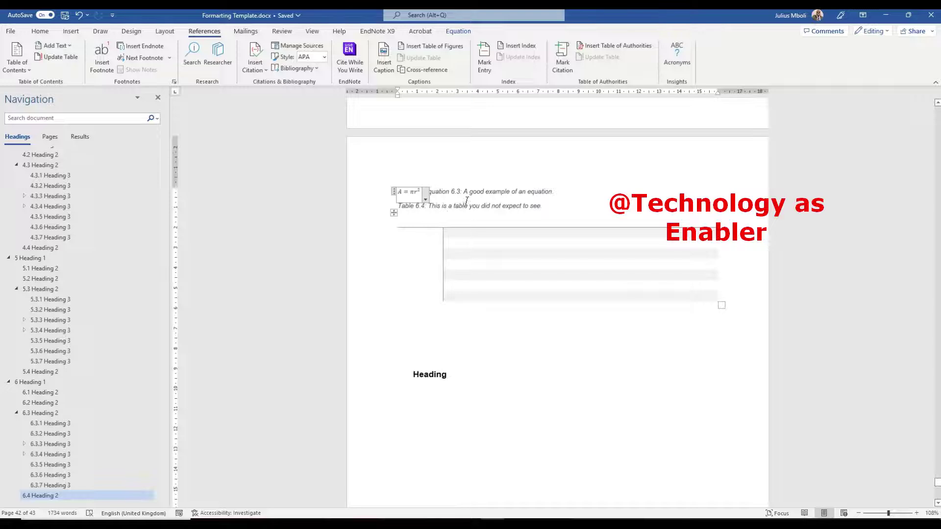
left_click(440, 198)
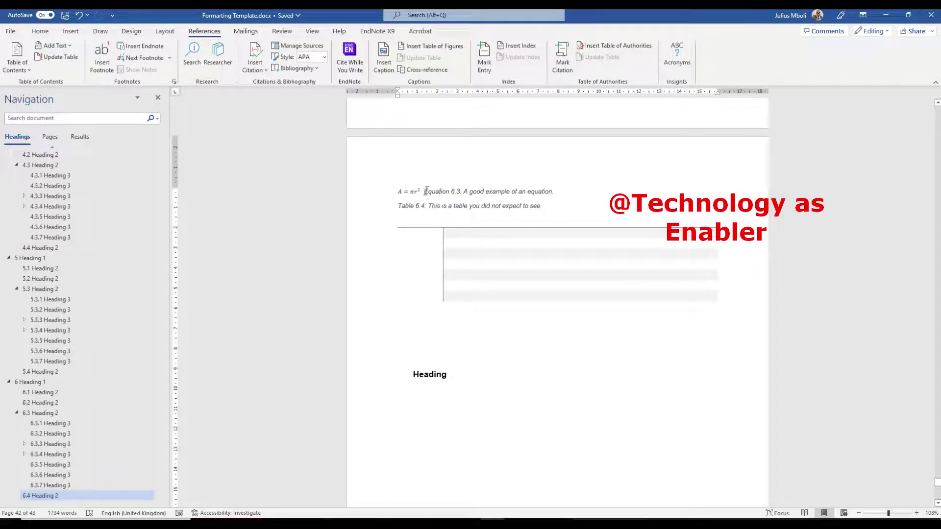
key("Return")
key("Return")
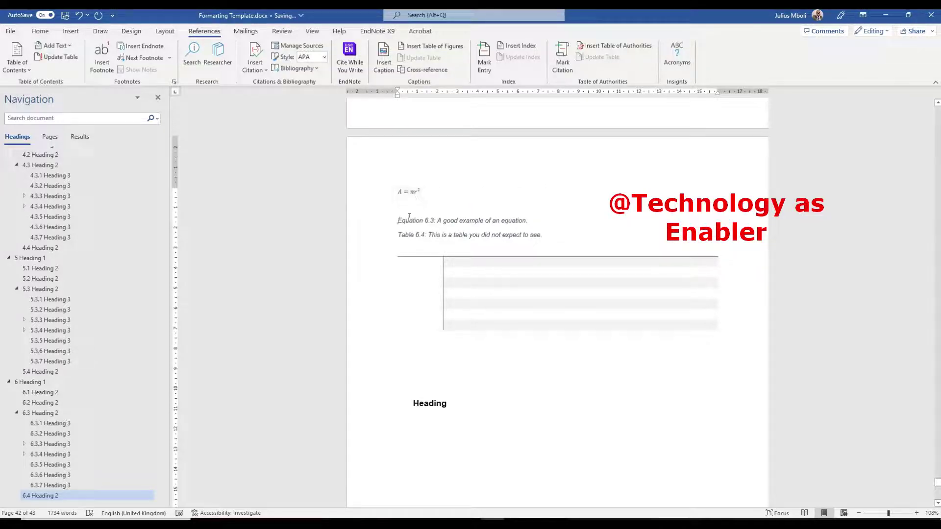
- Cut the description "A good example of an equation" from the Equation 6.3 caption and delete the rest of that caption line
left_click_drag(398, 220, 527, 222)
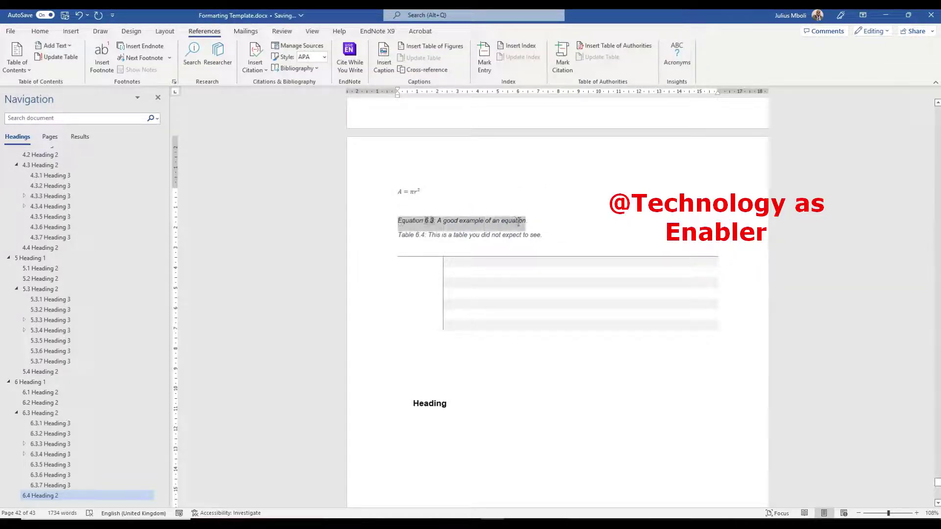
left_click(459, 221)
left_click_drag(437, 221, 528, 221)
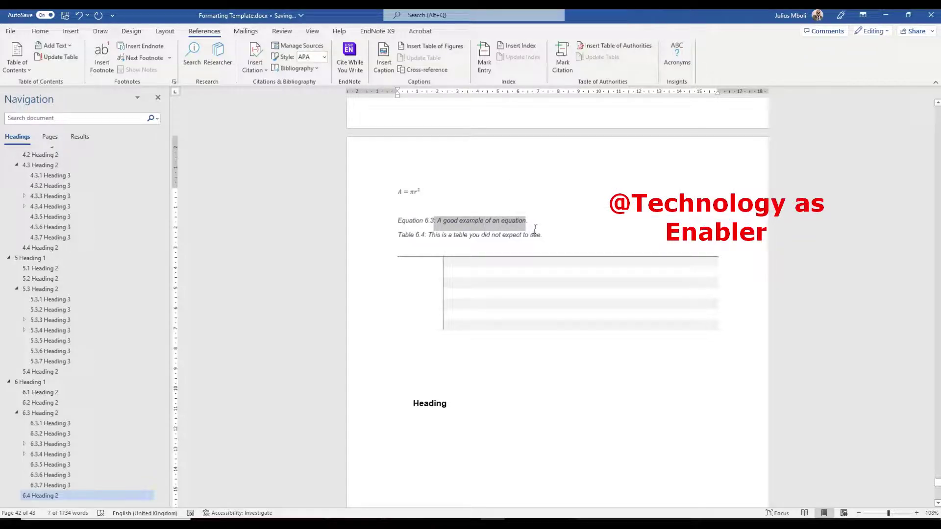
key("Delete")
key("BackSpace")
key("BackSpace")
key("BackSpace")
key("BackSpace")
key("BackSpace")
key("BackSpace")
key("BackSpace")
key("BackSpace")
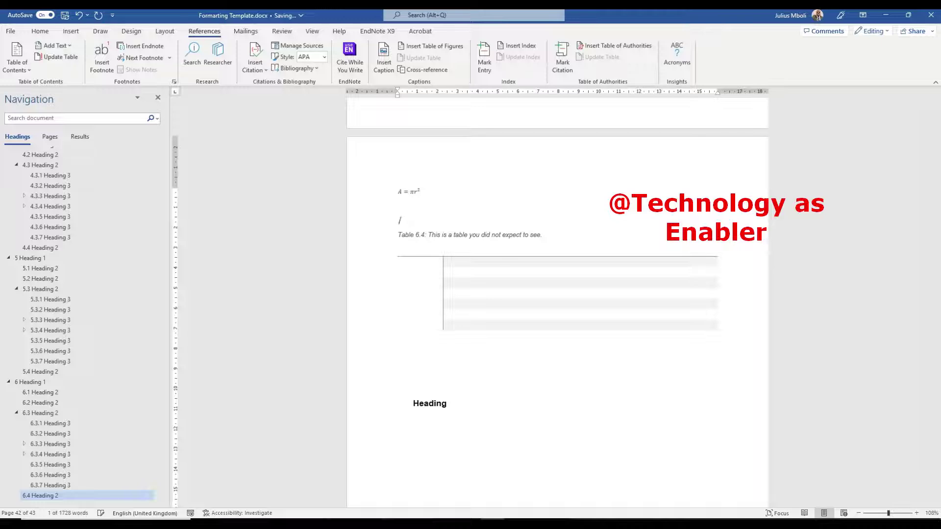
key("BackSpace")
- Insert an Equation caption on a new line above the A = πr² formula, with the cut text ": A good example of an equation"
scroll(413, 202, "up", 1)
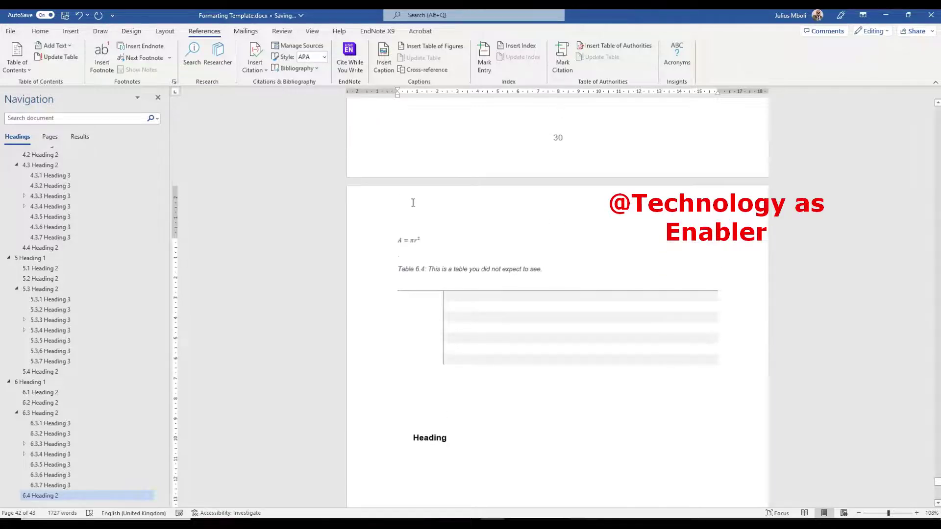
key("Up")
scroll(470, 235, "up", 3)
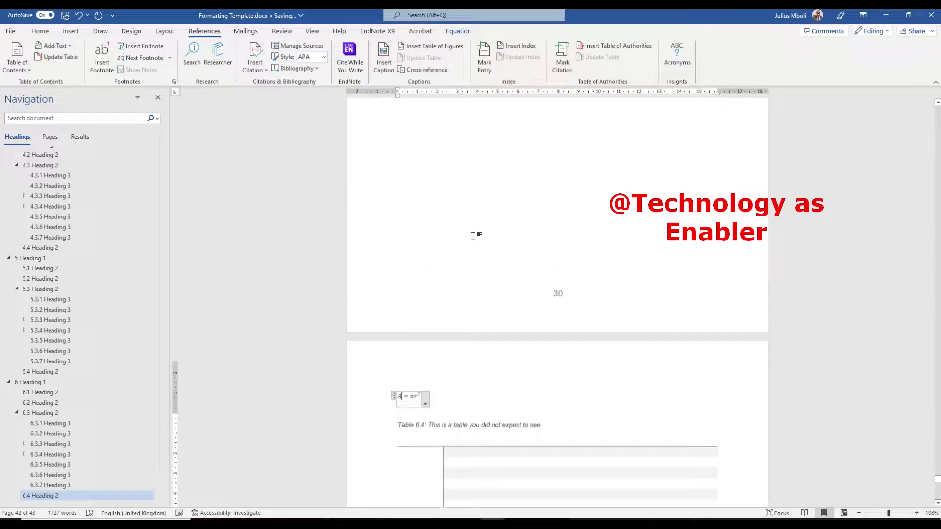
key("Left")
key("Left")
key("Return")
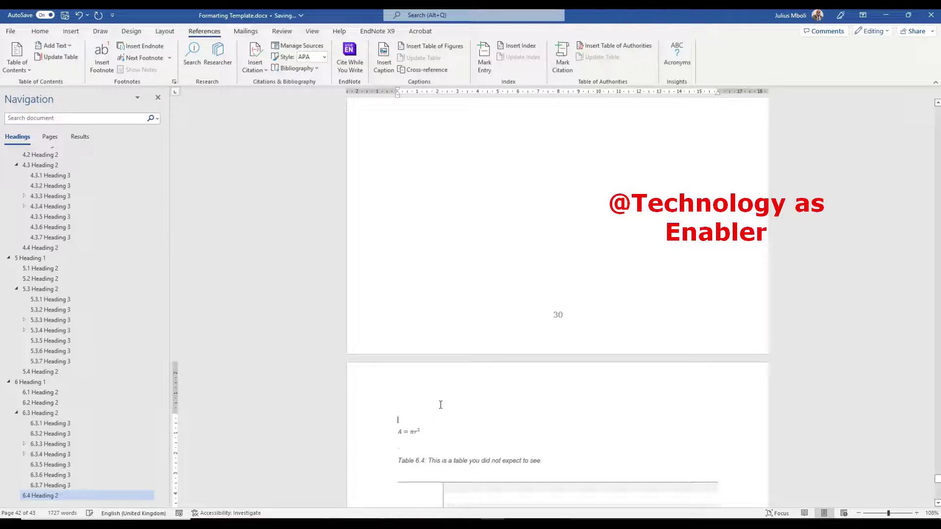
left_click(383, 60)
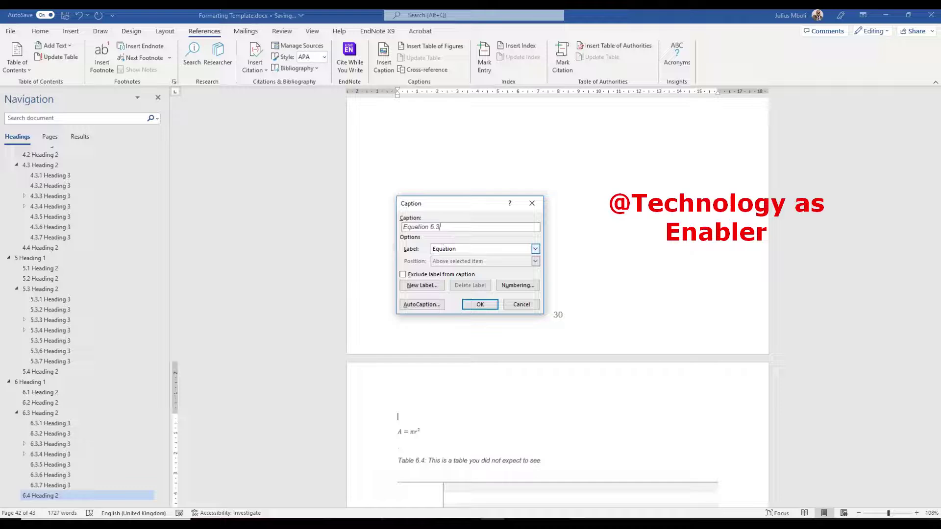
key("ctrl+v")
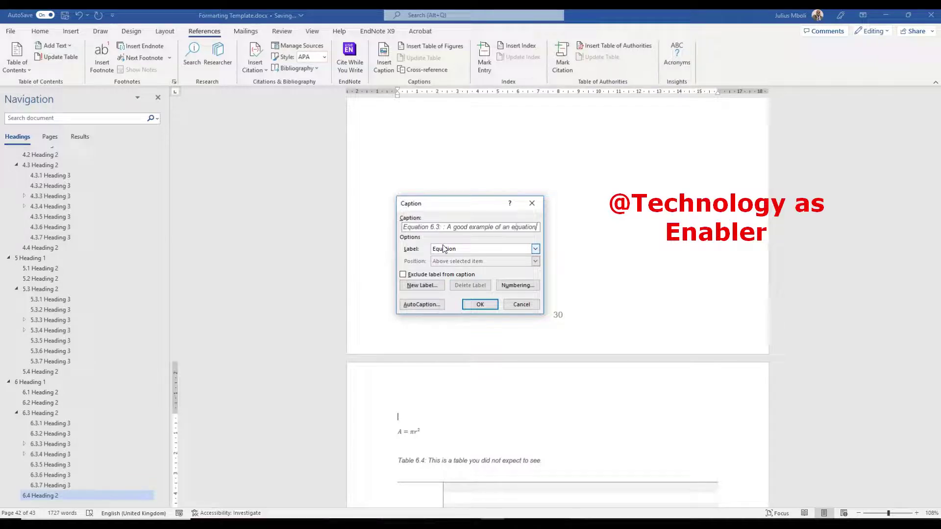
left_click(480, 304)
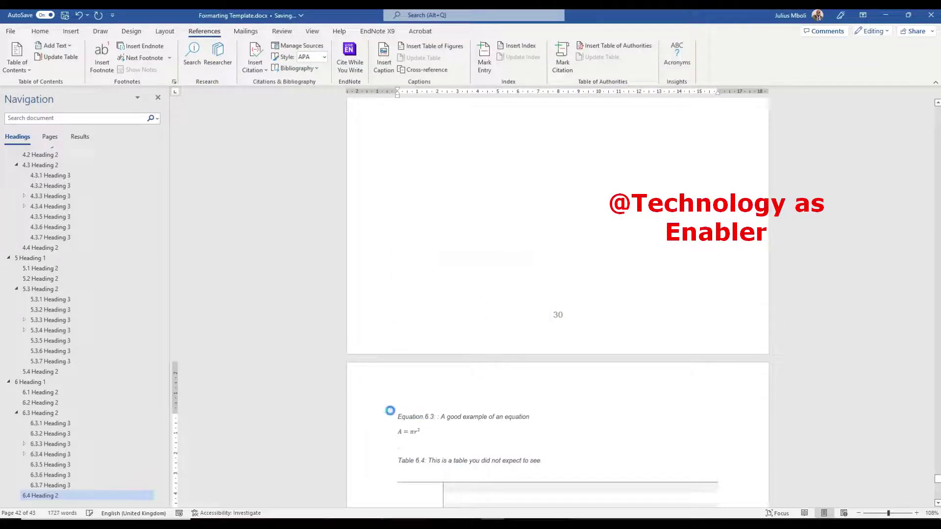
- Return to the List of Equations and update the entire table so its entries match the current captions
scroll(67, 204, "up", 10)
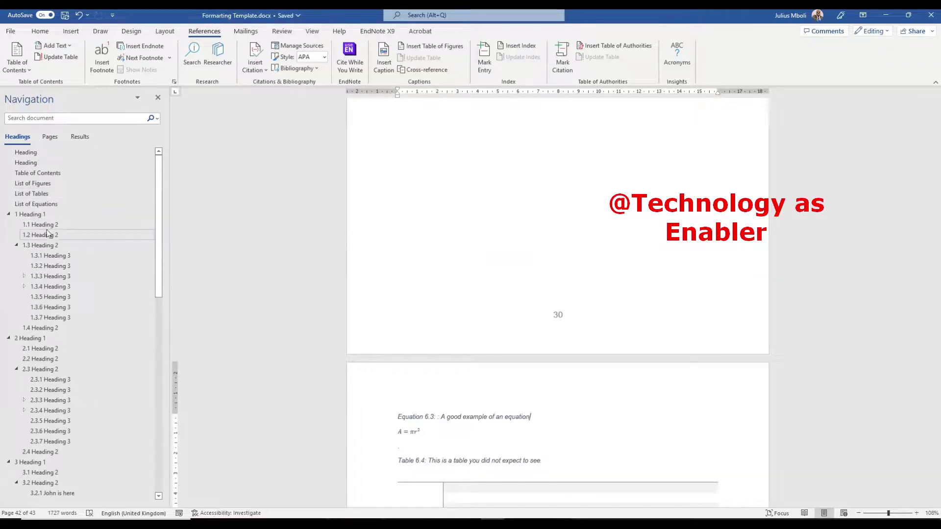
left_click(40, 205)
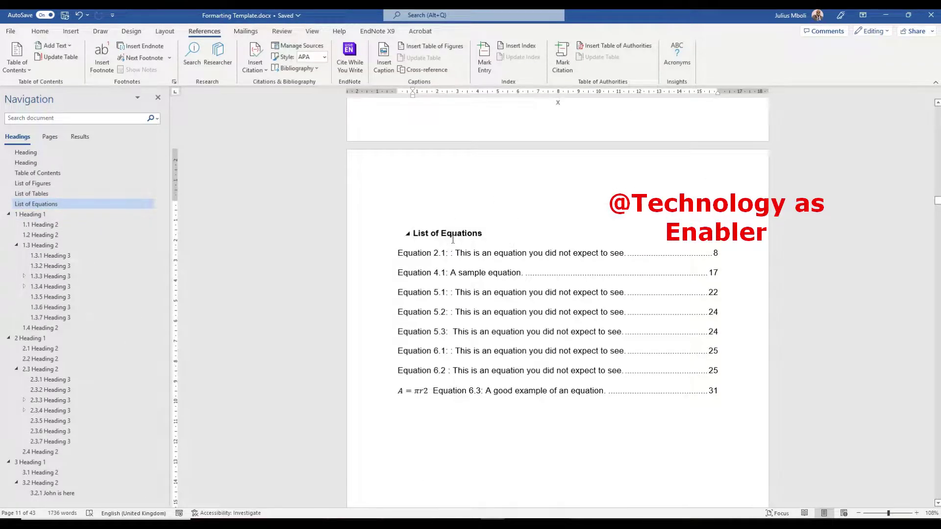
right_click(475, 265)
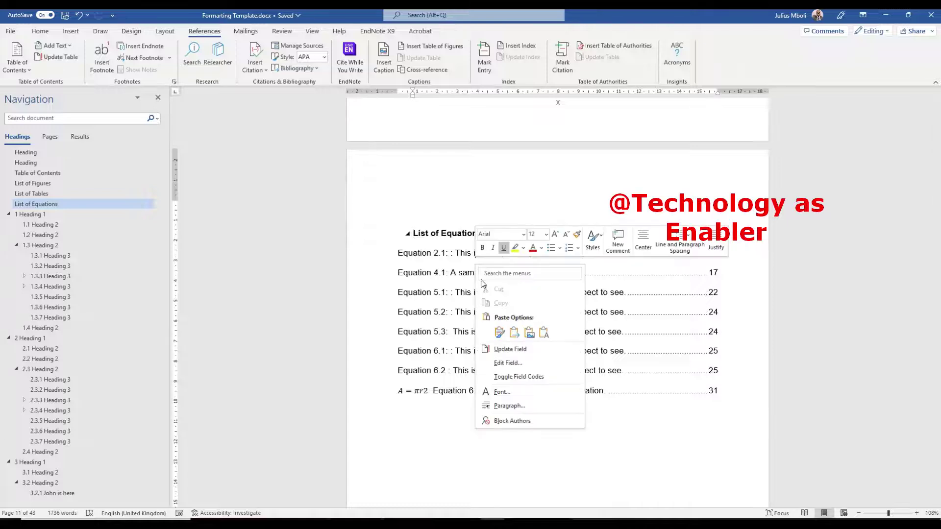
left_click(519, 354)
left_click(426, 267)
left_click(476, 281)
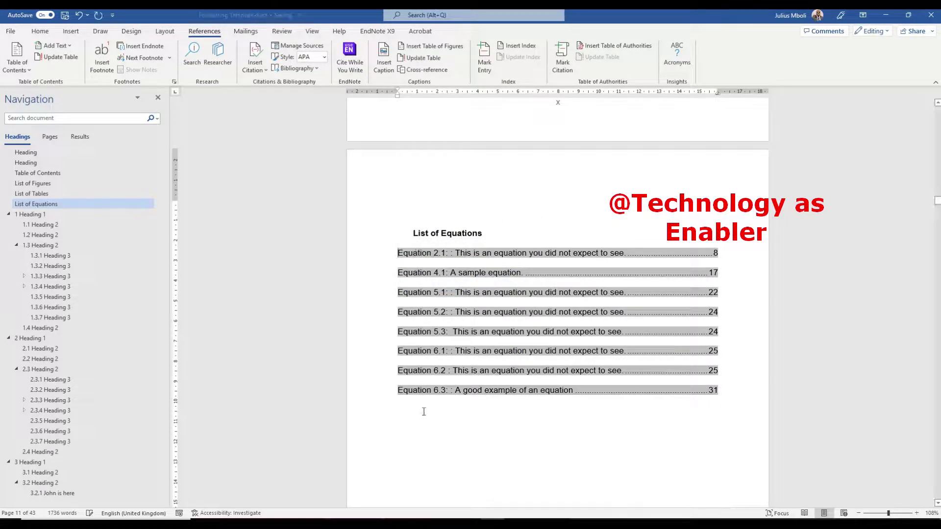
left_click(516, 432)
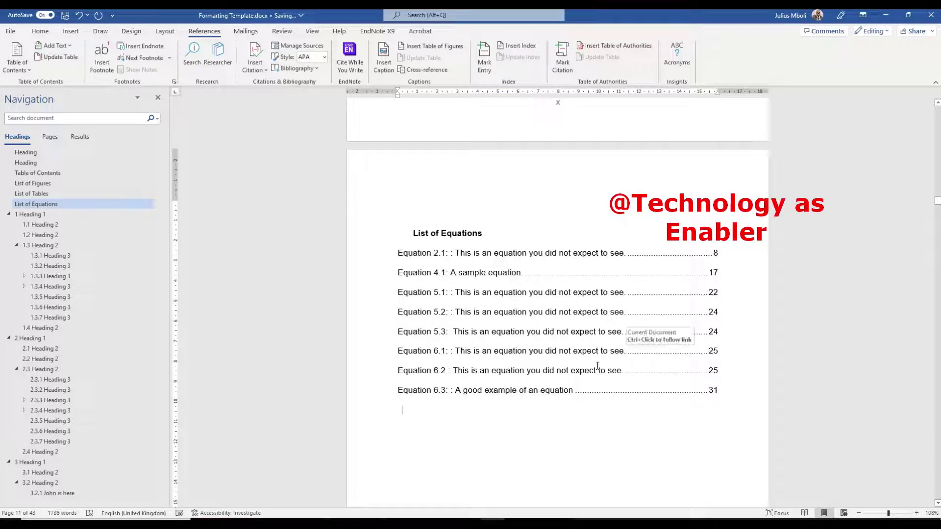
- Follow the Equation 6.1 entry in the List of Equations and check the captions in section 6.3
scroll(487, 295, "down", 5)
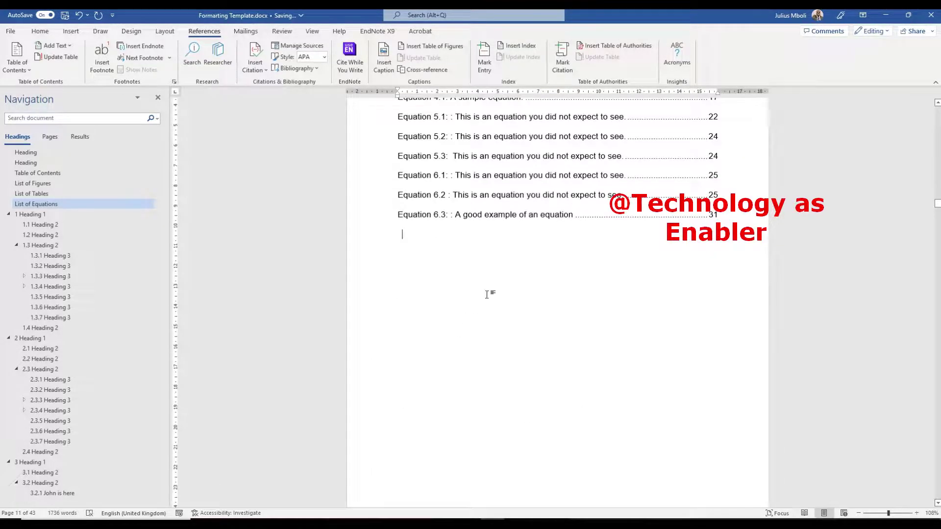
left_click(506, 179, "ctrl")
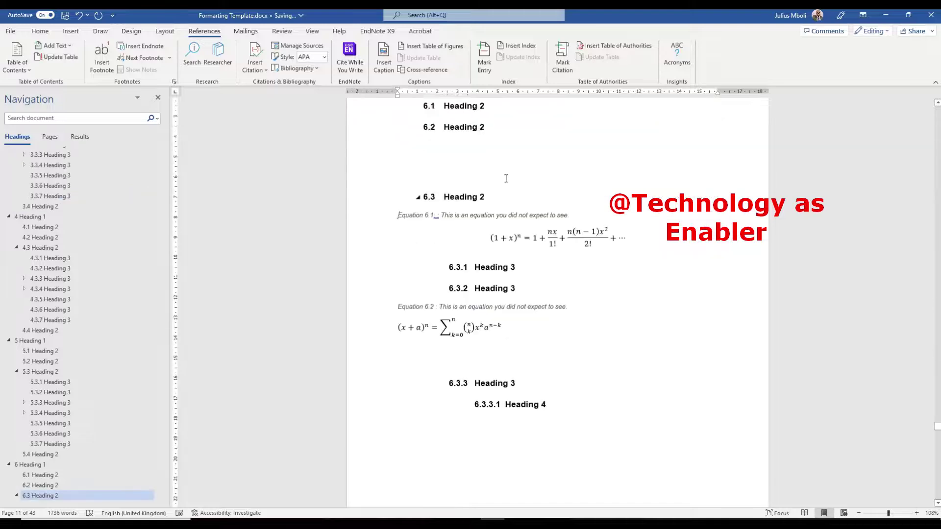
scroll(506, 179, "down", 1)
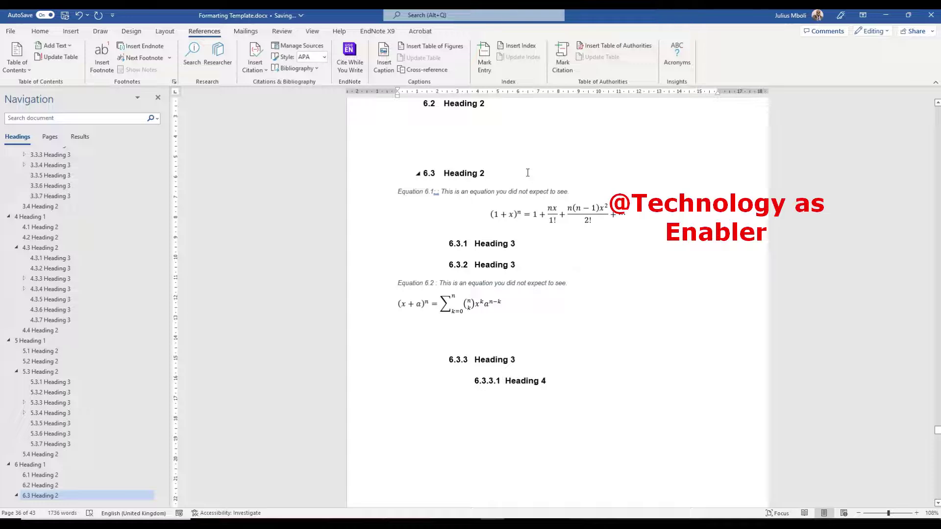
- Modify the Caption style to use the Automatic font colour, with italic off and bold on
left_click(40, 31)
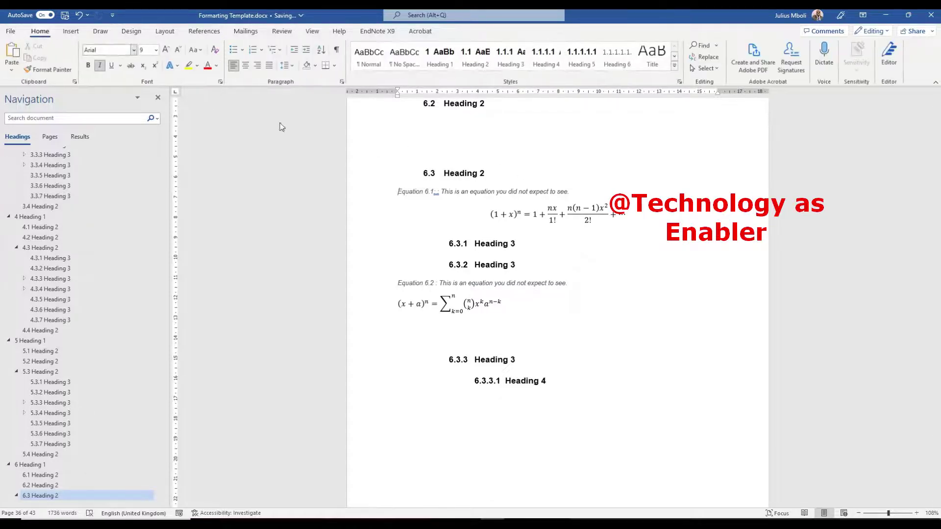
left_click(673, 66)
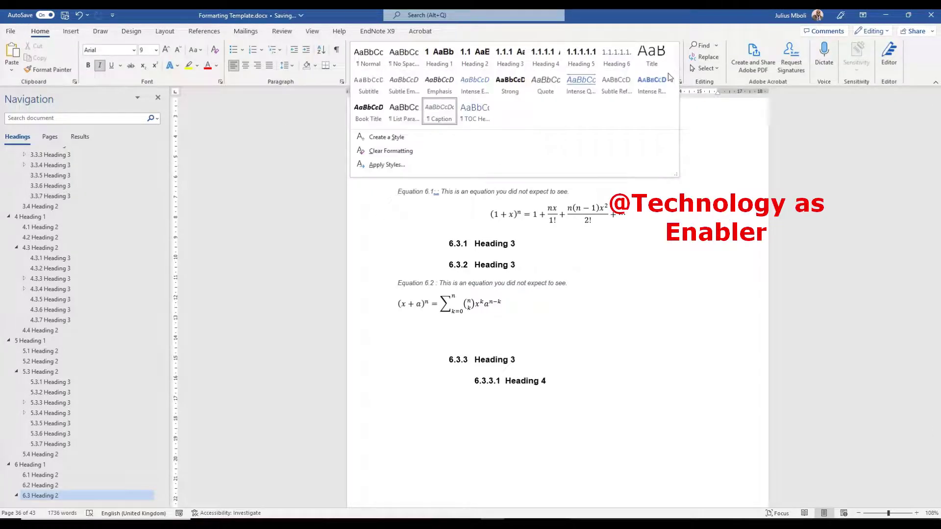
right_click(440, 121)
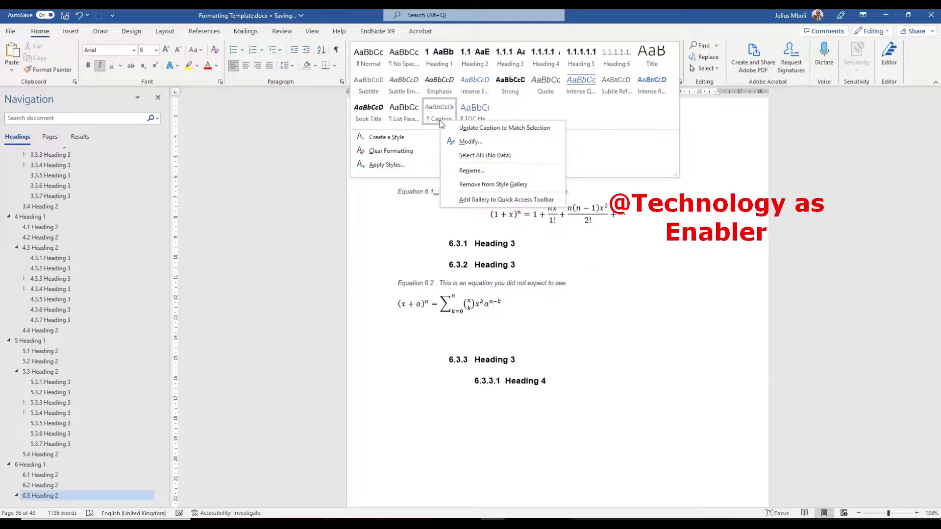
left_click(469, 140)
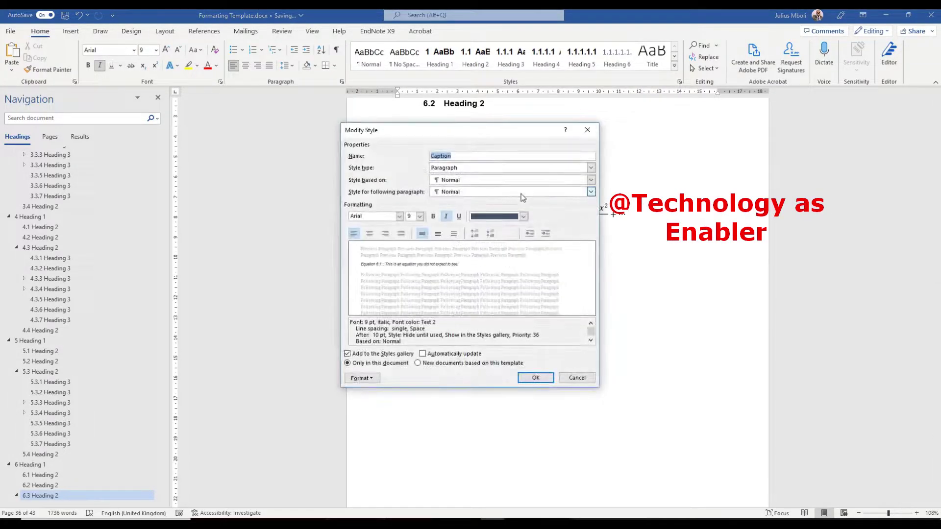
left_click(524, 216)
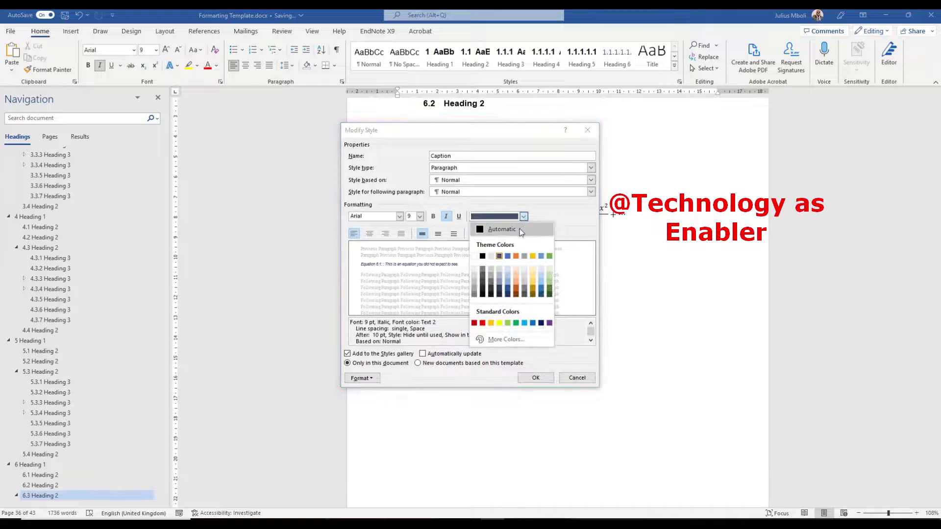
left_click(503, 229)
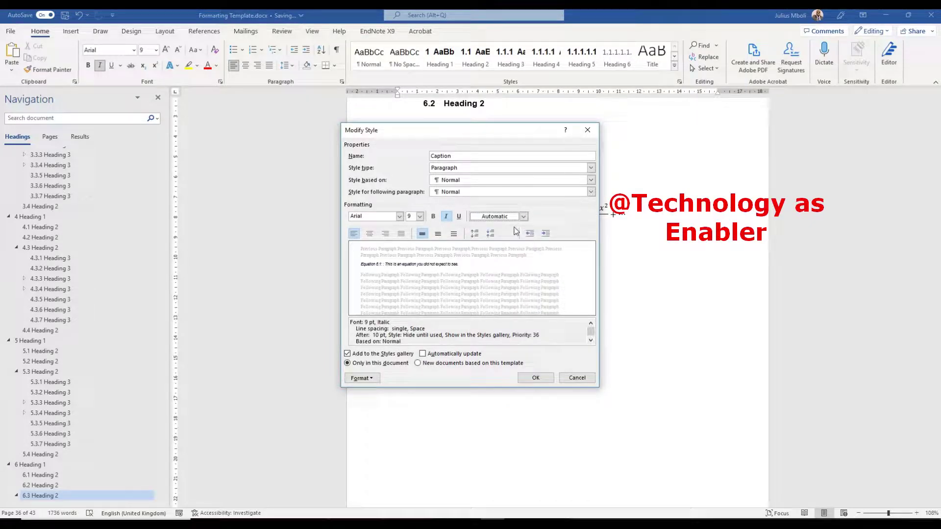
left_click(446, 217)
left_click(433, 219)
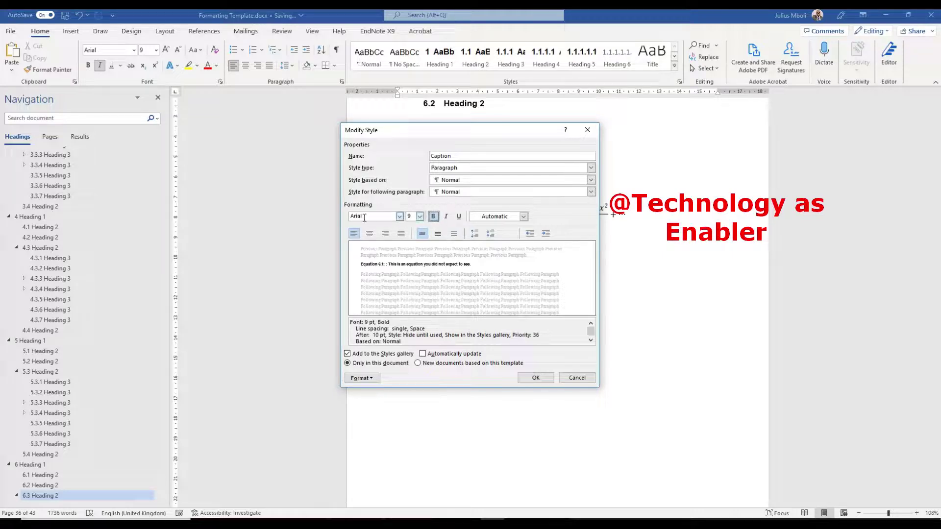
- Set the Caption style's font size to 12 and its line spacing to double, and apply the style changes
left_click(421, 217)
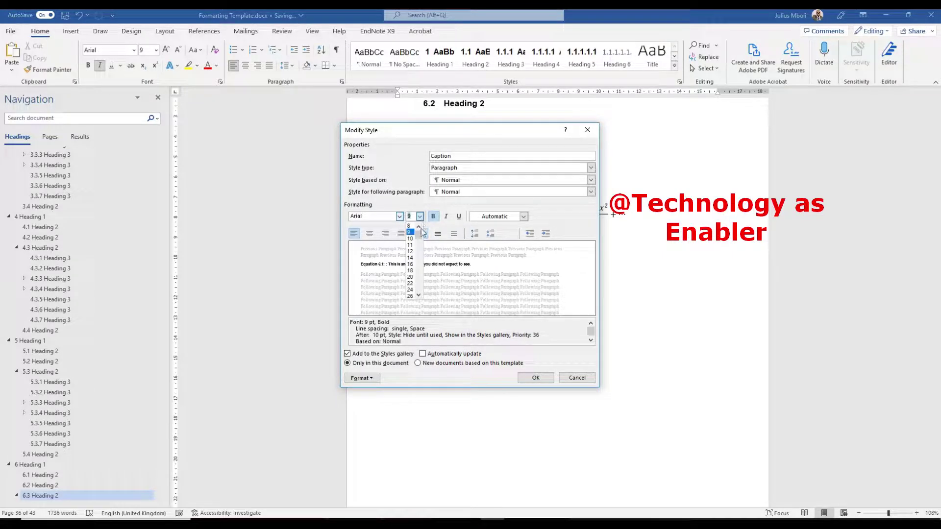
left_click(410, 251)
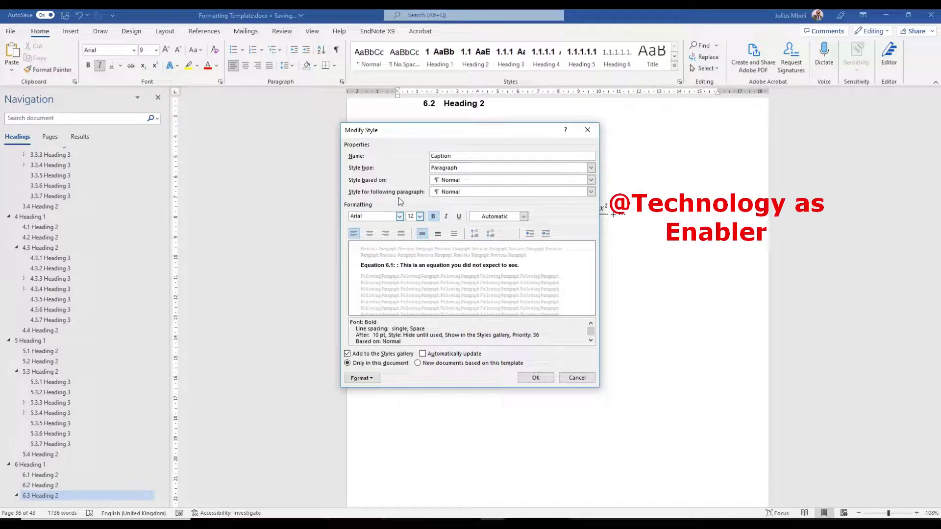
left_click(454, 236)
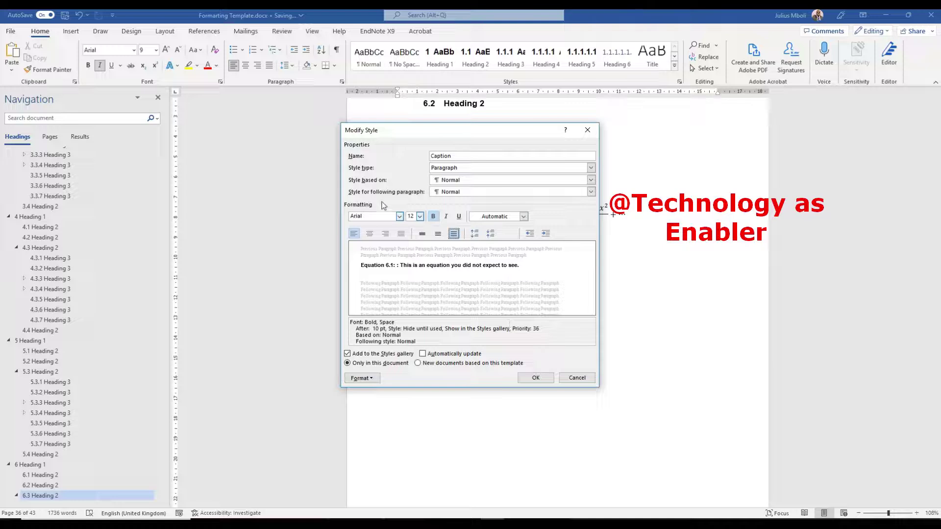
left_click(525, 379)
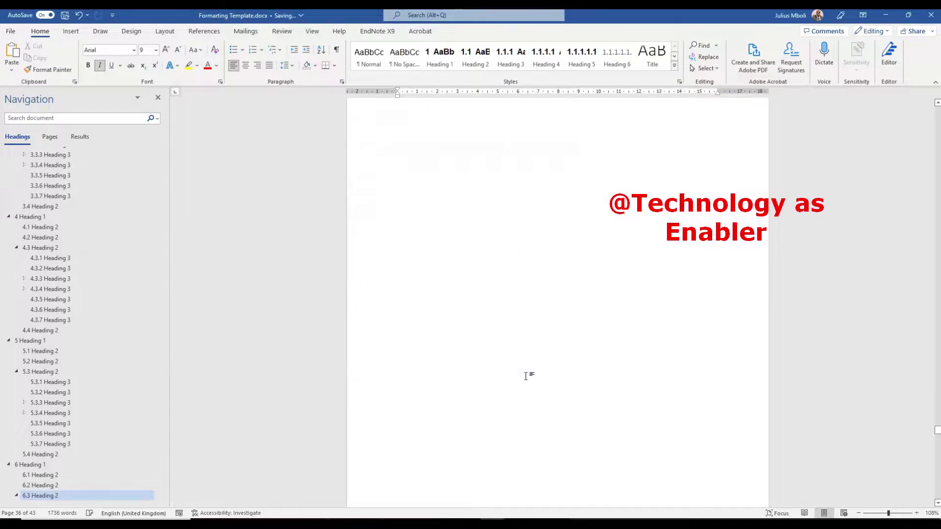
- Add two paragraphs of random filler text between heading 5.3.7 and the Equation 5.3 caption
scroll(554, 333, "up", 5)
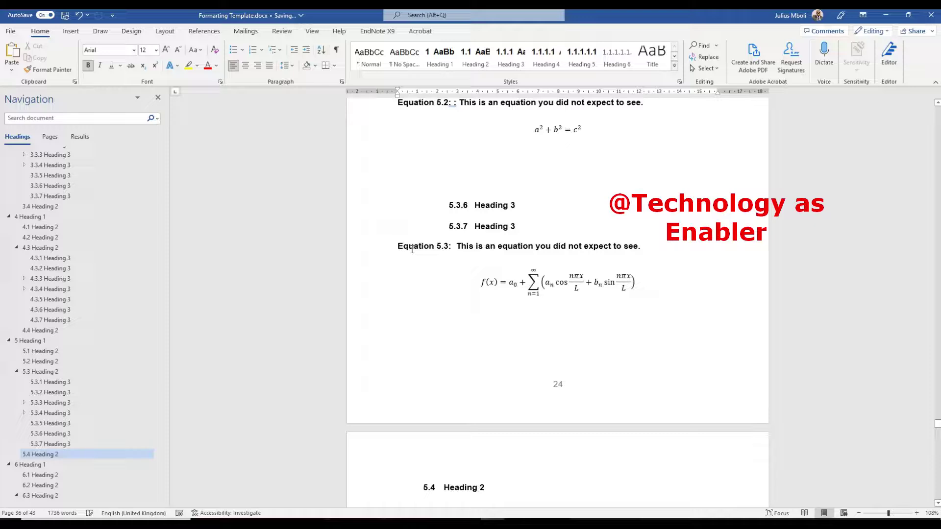
left_click(412, 250)
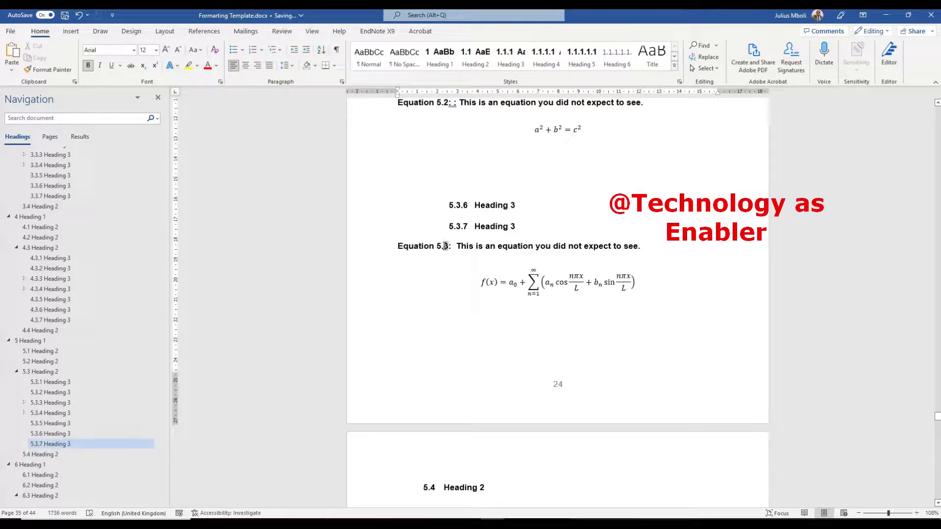
left_click(441, 246)
left_click(523, 229)
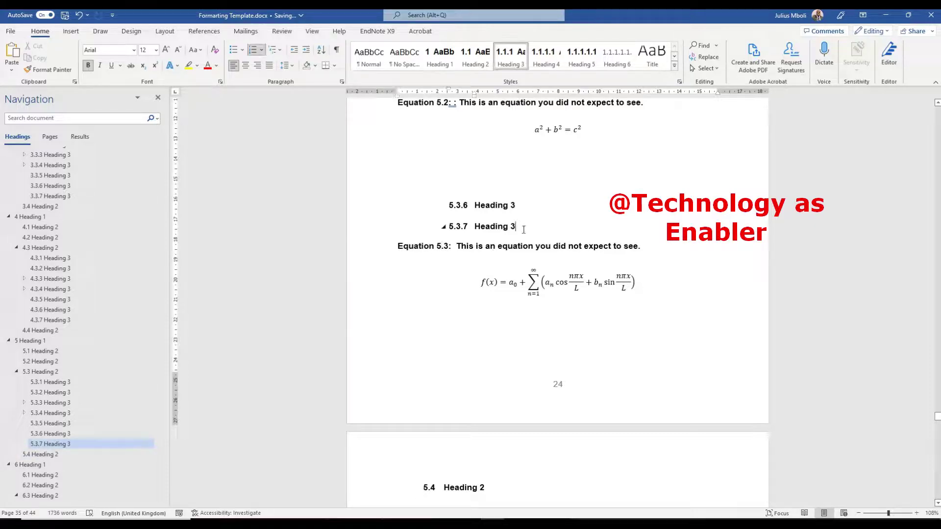
key("Return")
type("gjkj;hjbljl'#pk'kp;'l;'")
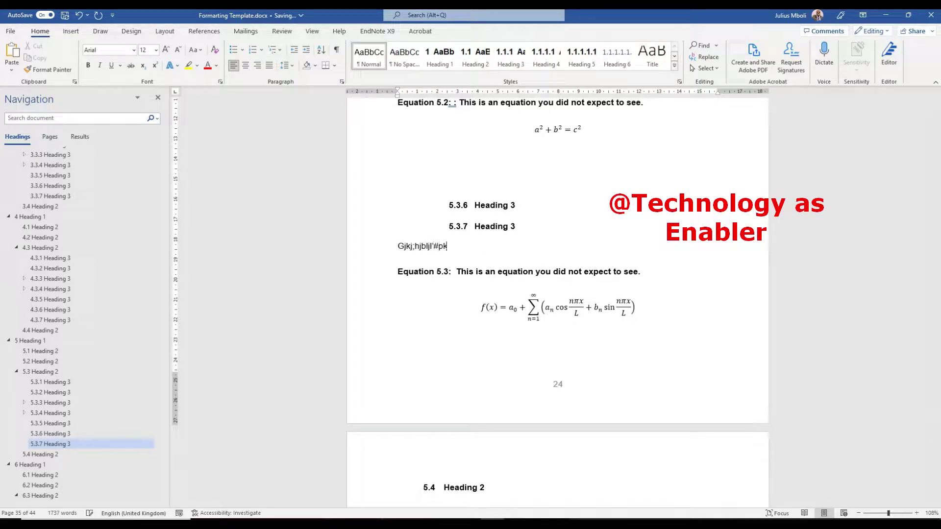
type("l'lk;jk,lkjlj.kjlklkk")
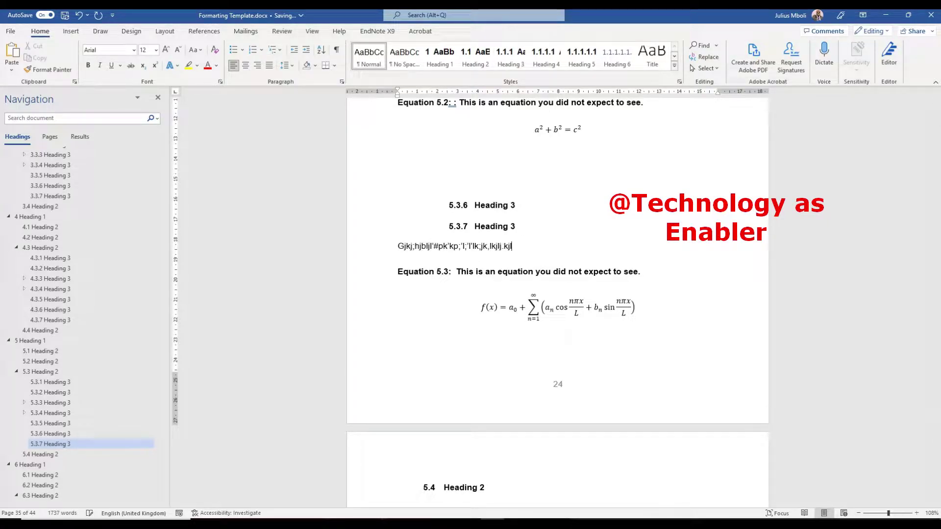
key("Return")
type("K,jgkbjlkhlkhl")
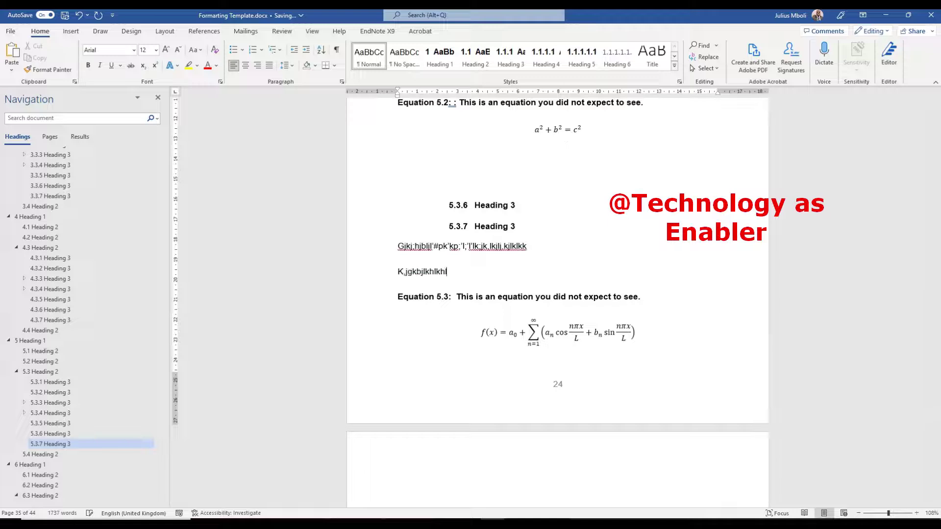
type("khlkjlkkj")
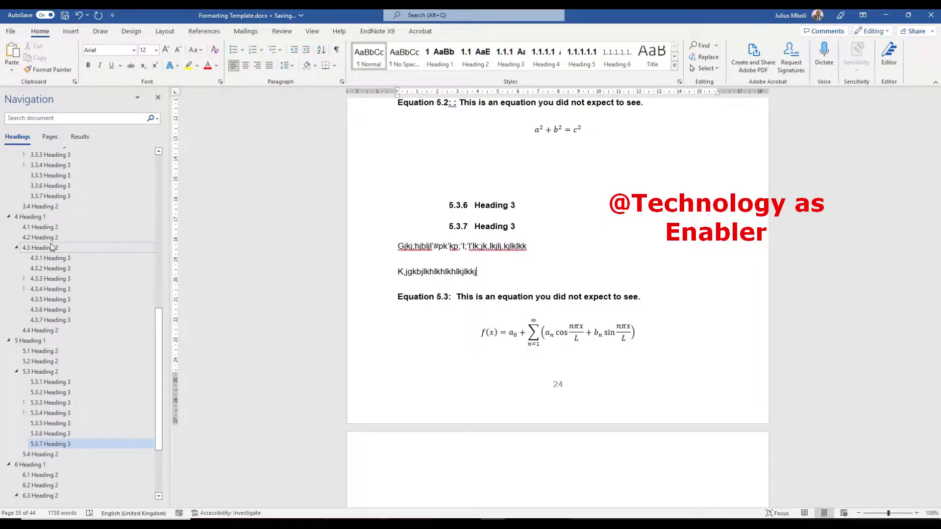
- Follow the Figure 3.6 entry in the List of Figures and insert blank lines between its caption and heading 4
scroll(58, 236, "up", 10)
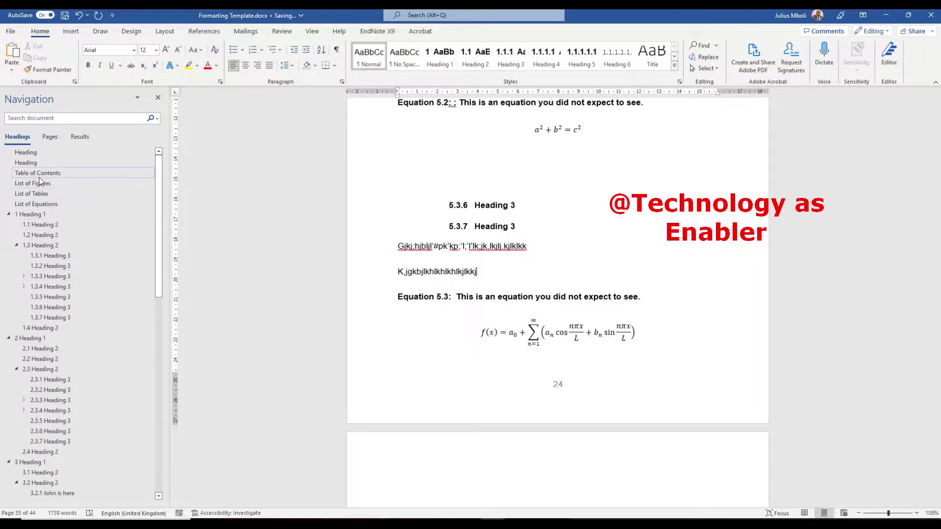
left_click(39, 174)
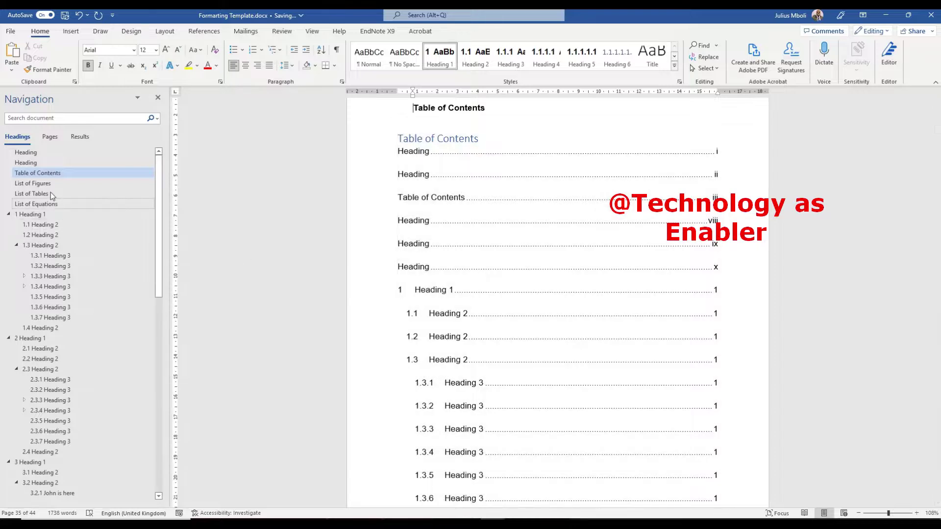
left_click(49, 186)
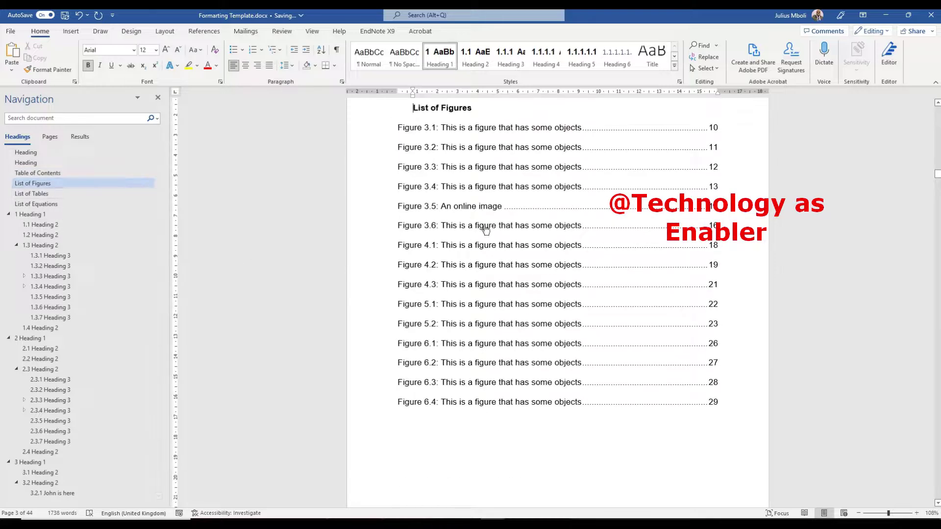
left_click(481, 225, "ctrl")
scroll(480, 225, "down", 3)
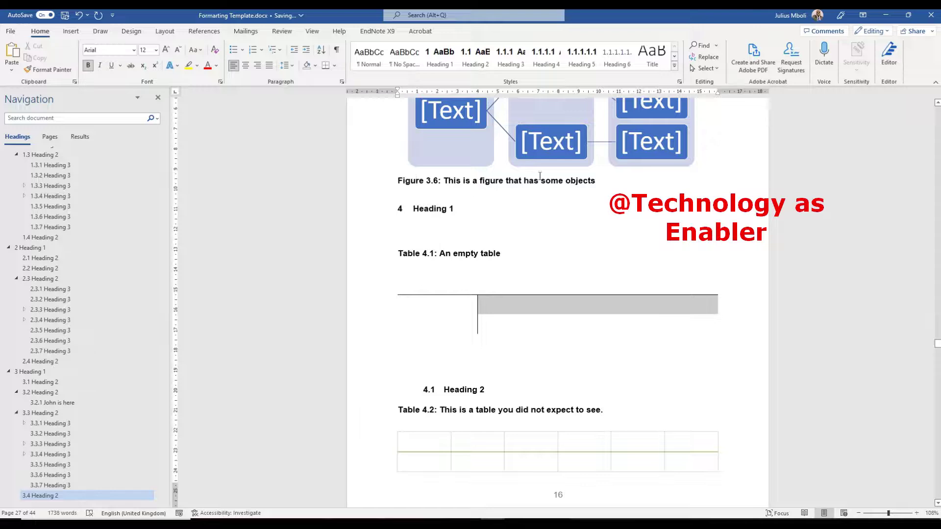
key("Return")
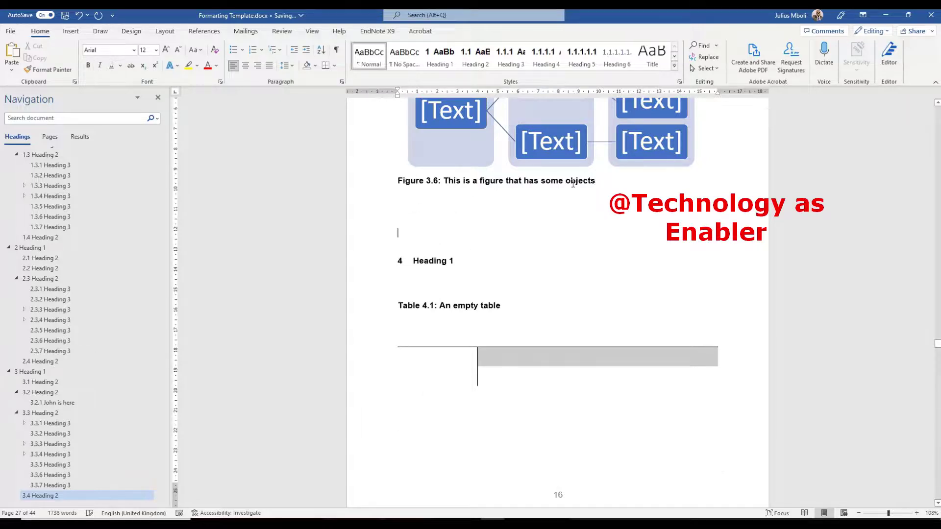
scroll(425, 193, "up", 3)
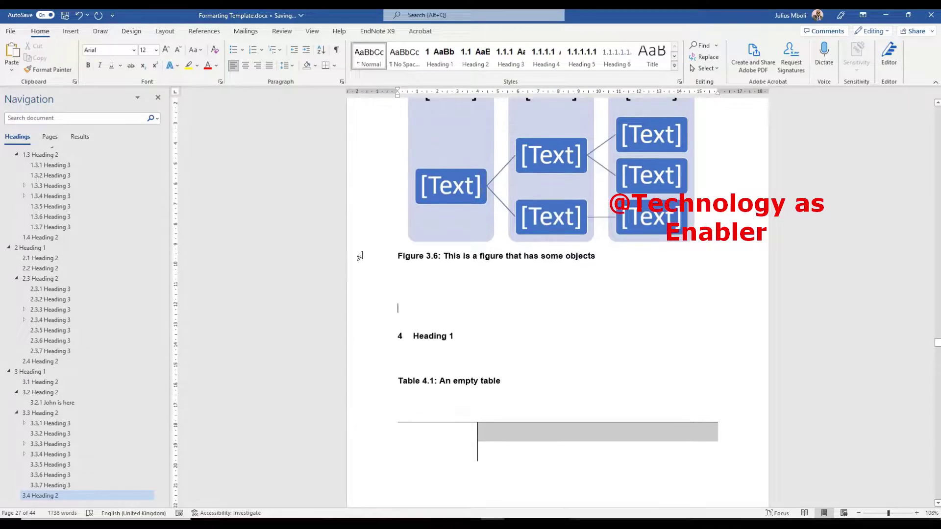
- Go to the List of Tables and follow its Table 2.2 entry to the caption in section 2.3.1
scroll(83, 245, "up", 3)
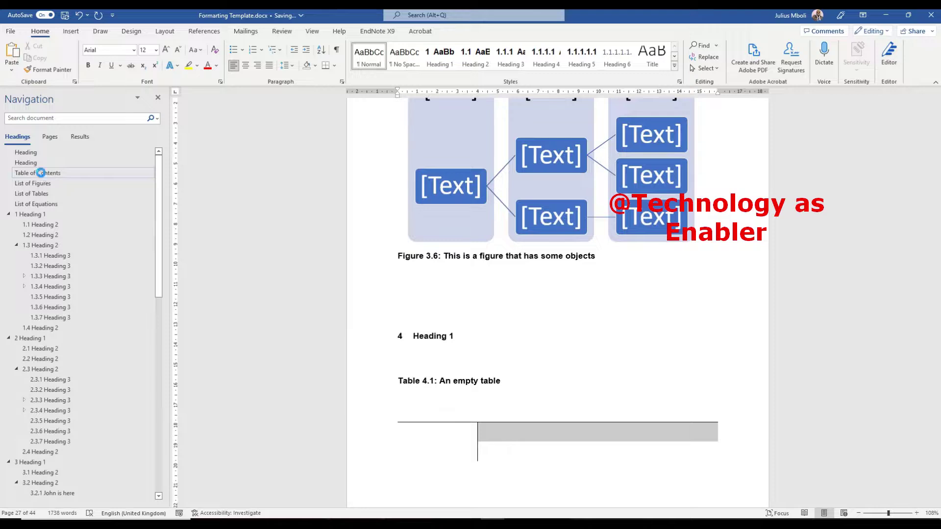
left_click(41, 172)
left_click(39, 193)
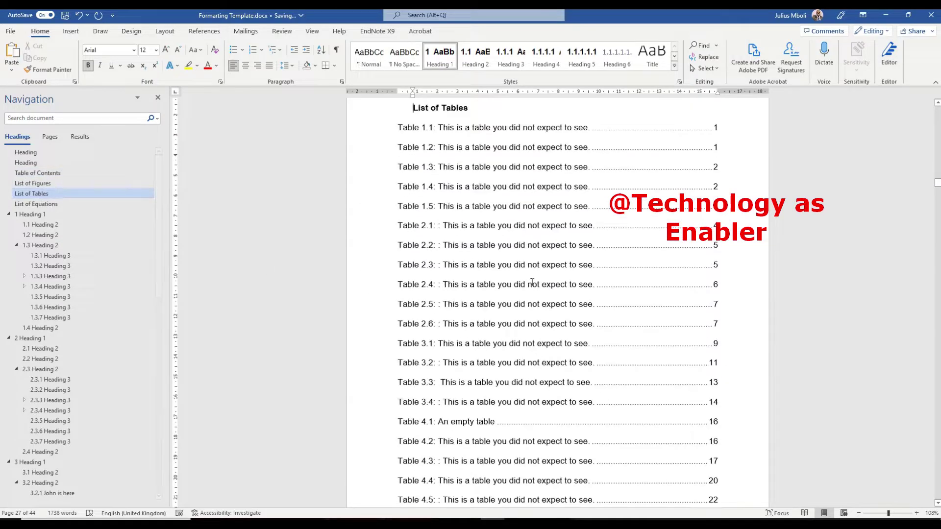
triple_click(489, 246)
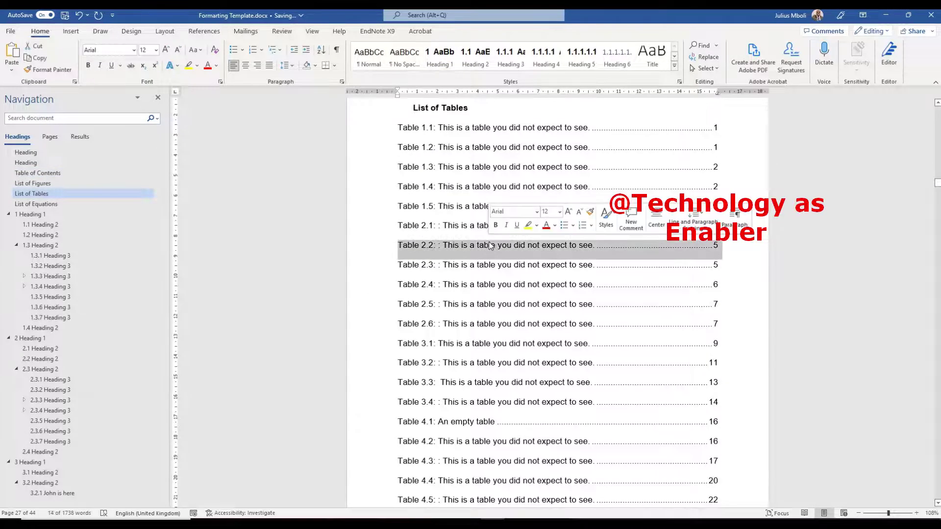
left_click(489, 245, "ctrl")
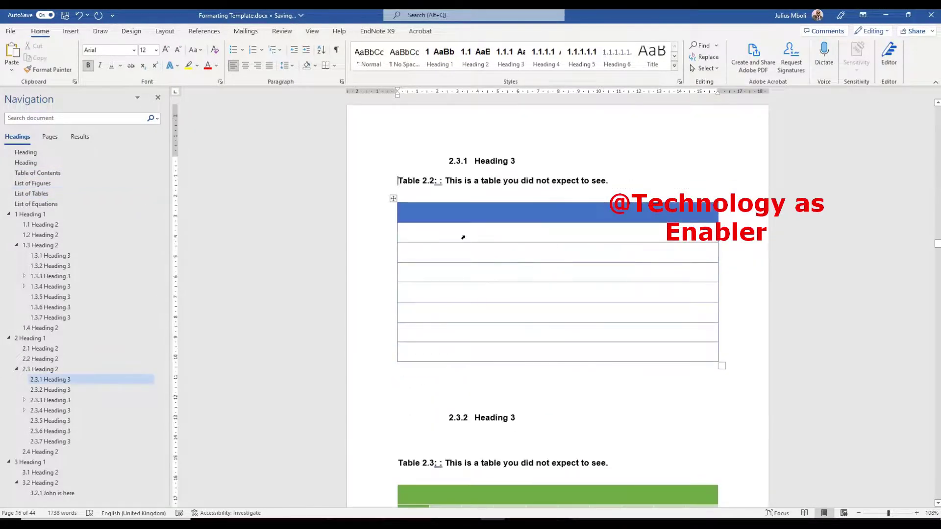
- Accept the grammar fix for the doubled colons in the Table 2.2 and 2.3 captions, and delete the extra space in Table 2.3's
left_click(438, 183)
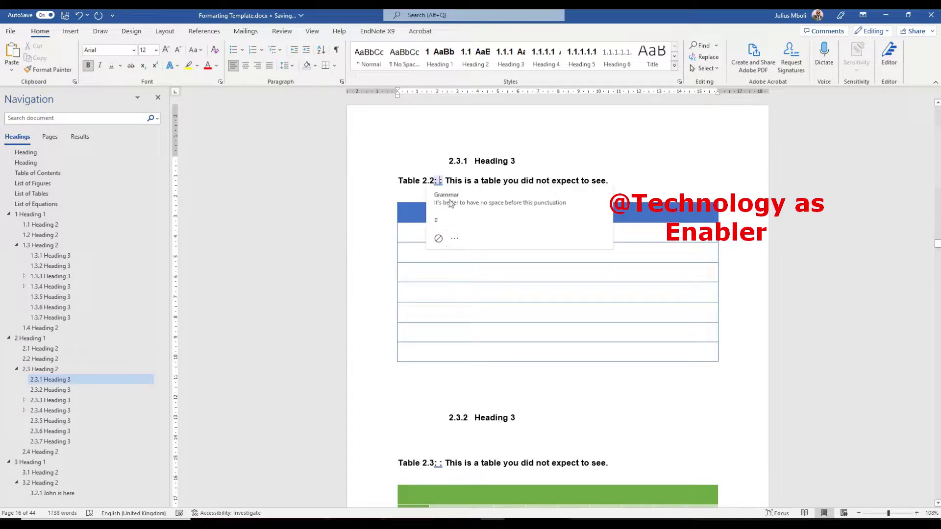
left_click(455, 214)
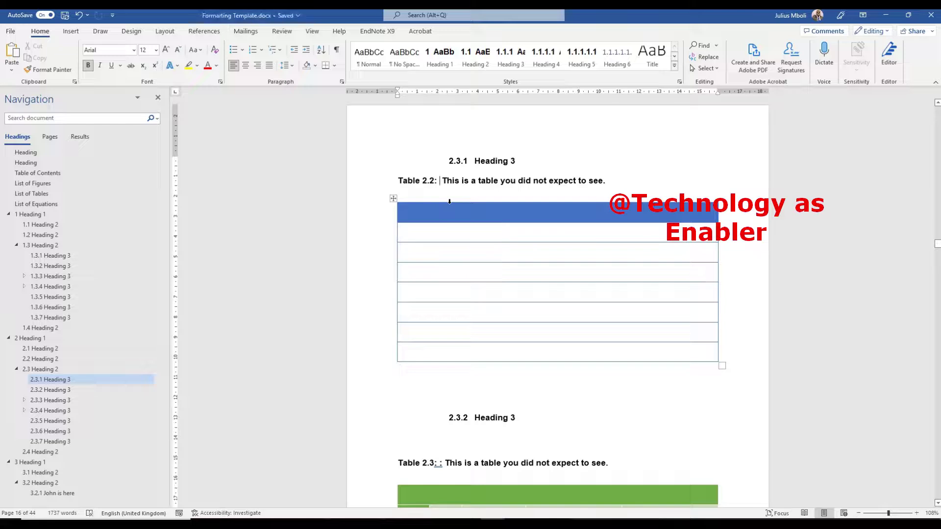
left_click(445, 465)
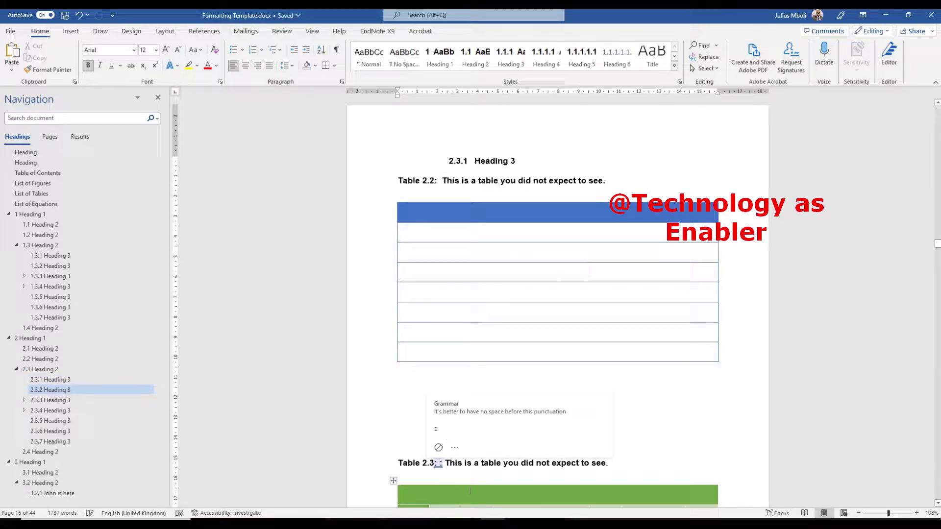
left_click(441, 427)
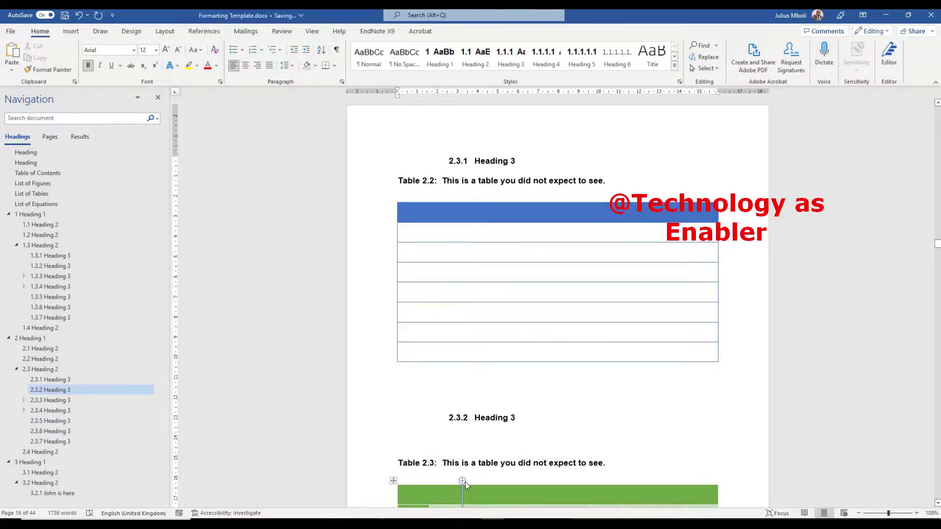
key("Delete")
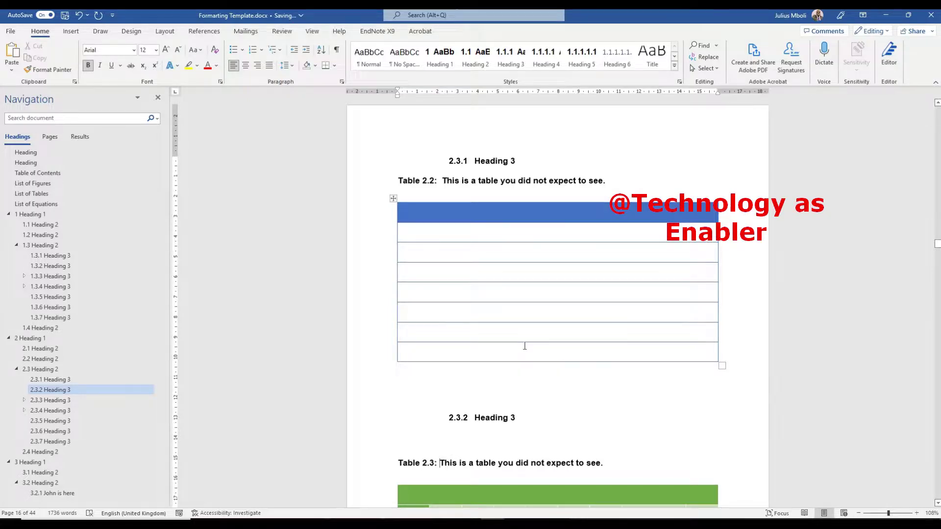
scroll(523, 338, "down", 3)
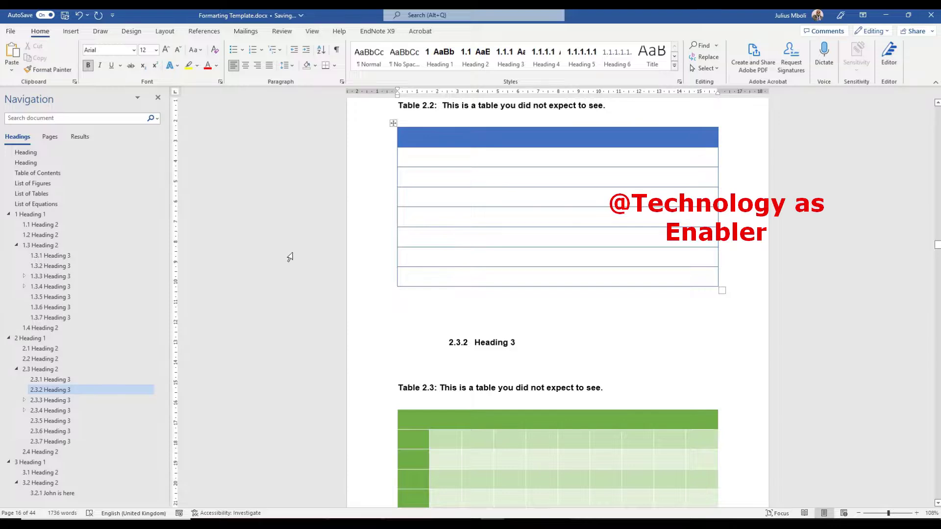
scroll(441, 269, "up", 7)
scroll(455, 267, "up", 12)
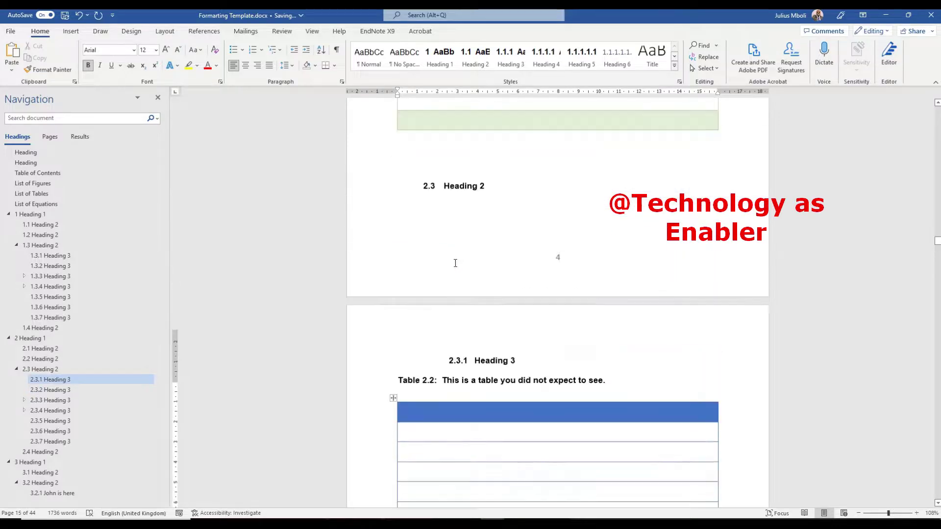
- Insert the stock image of pink frangipani flowers into the blank space under heading 2.1
scroll(494, 252, "up", 6)
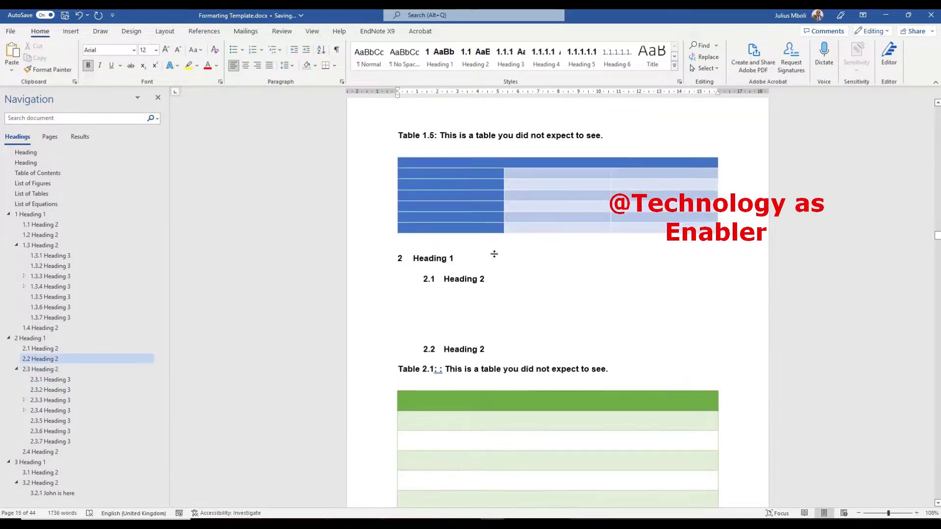
left_click(452, 335)
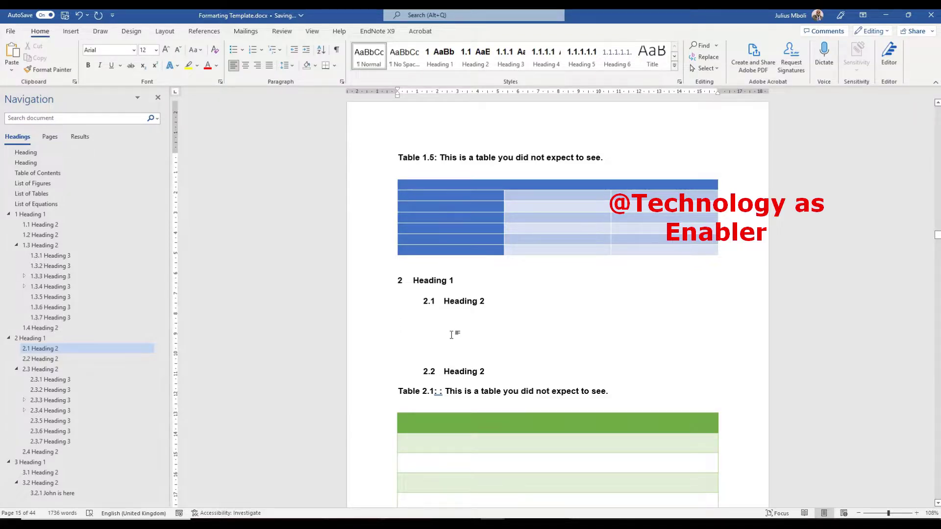
left_click(72, 31)
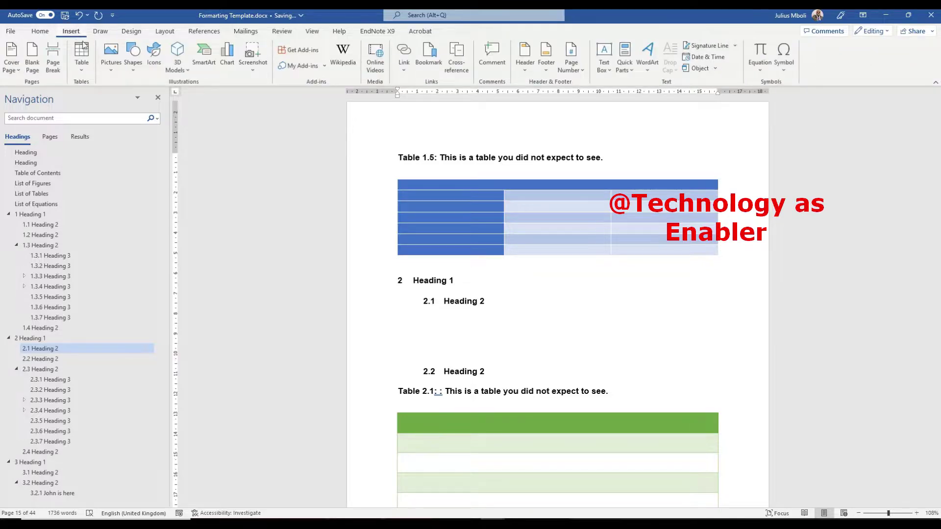
left_click(111, 69)
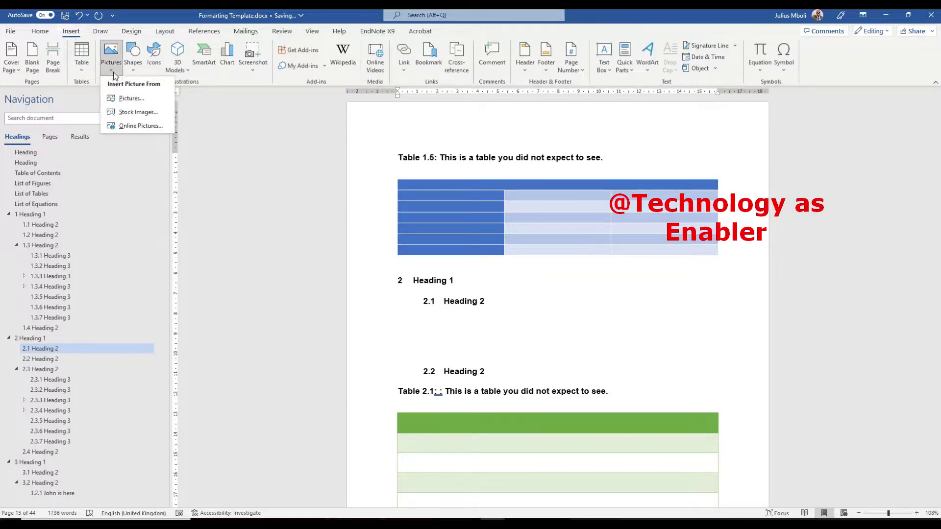
left_click(138, 112)
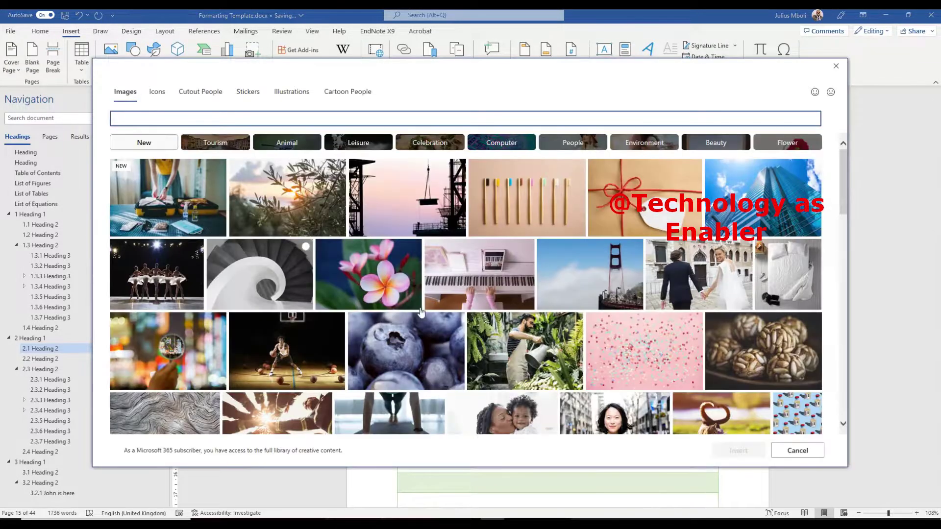
left_click(375, 298)
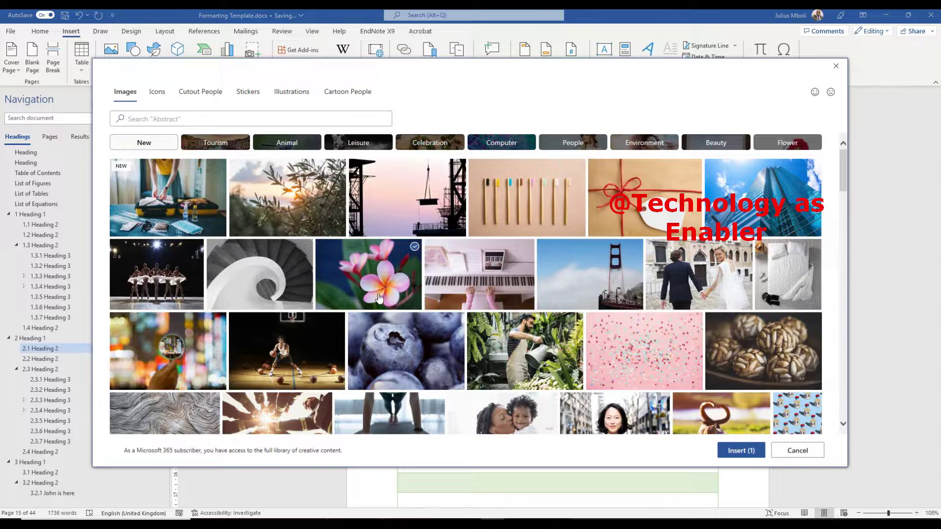
left_click(755, 455)
- Caption the flower picture below it with the Figure label and the text "Credit to where it came from."
right_click(483, 368)
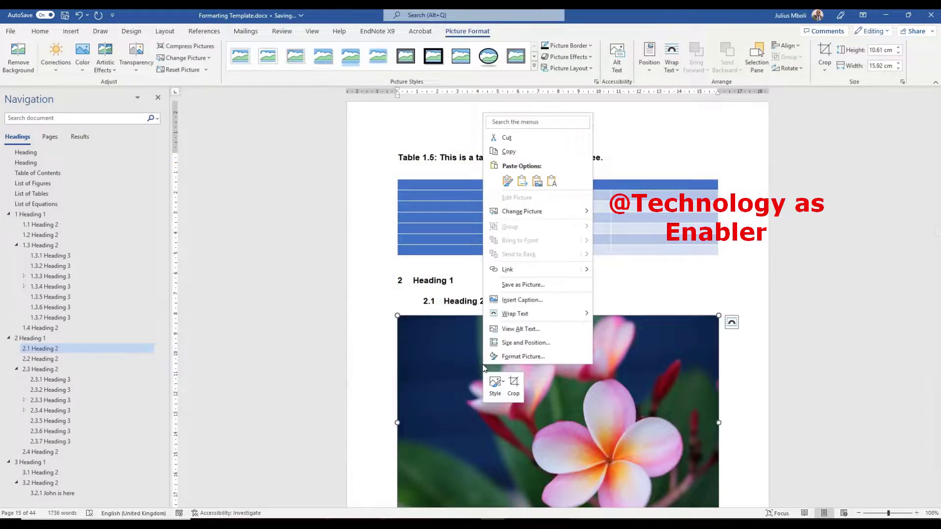
left_click(535, 300)
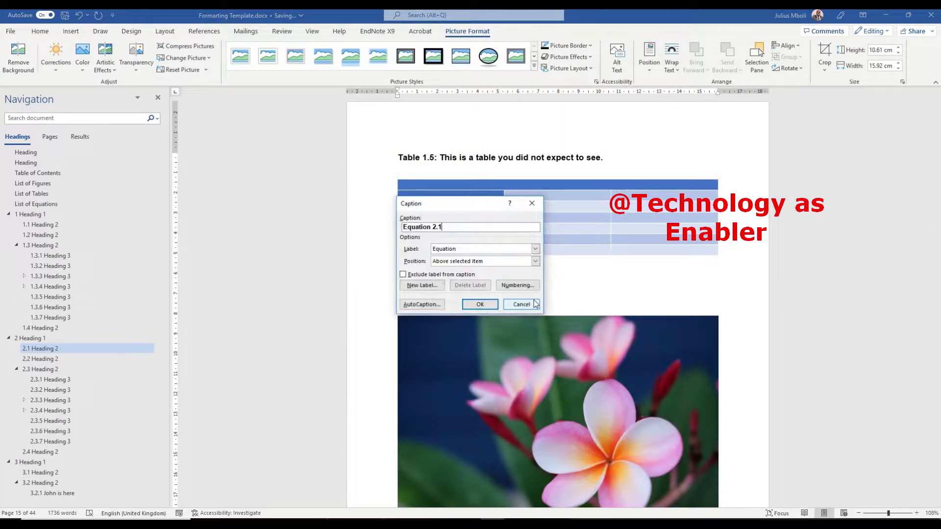
type(": Cre")
type("dit to where it came from.")
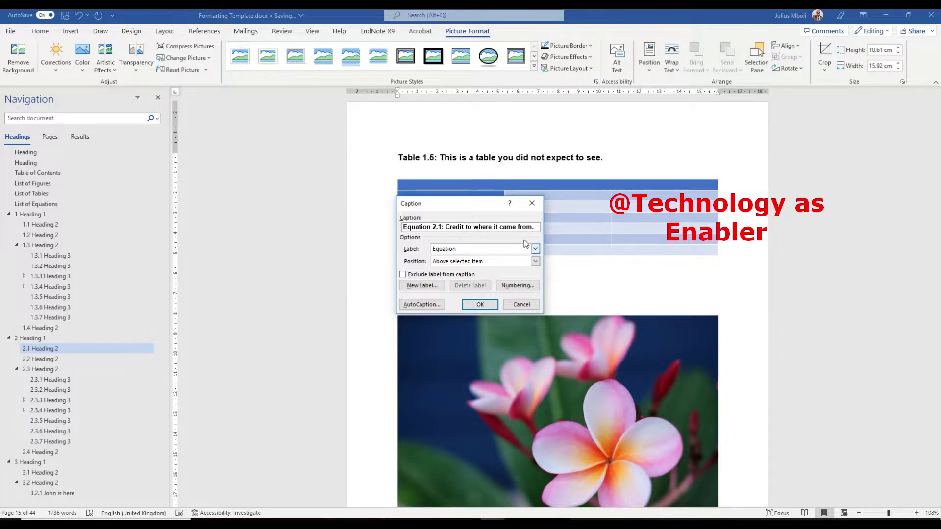
left_click_drag(535, 230, 447, 227)
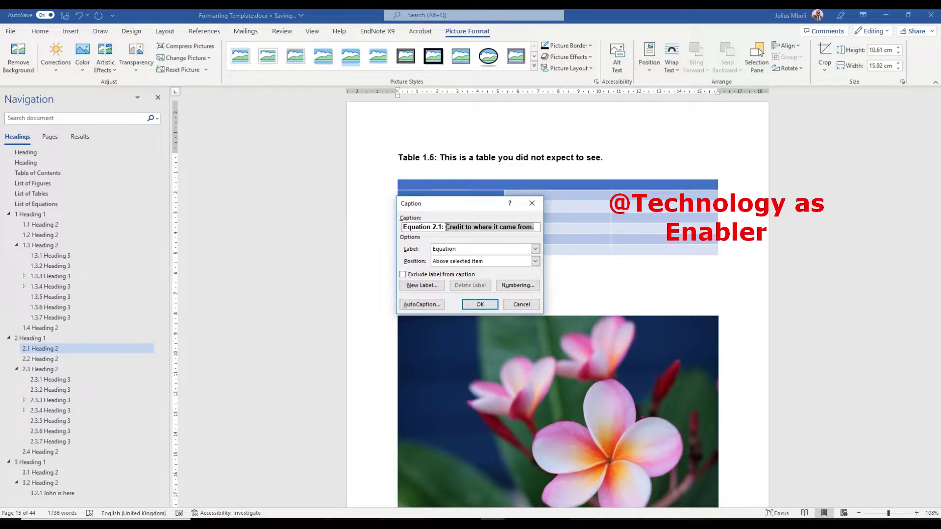
left_click(471, 246)
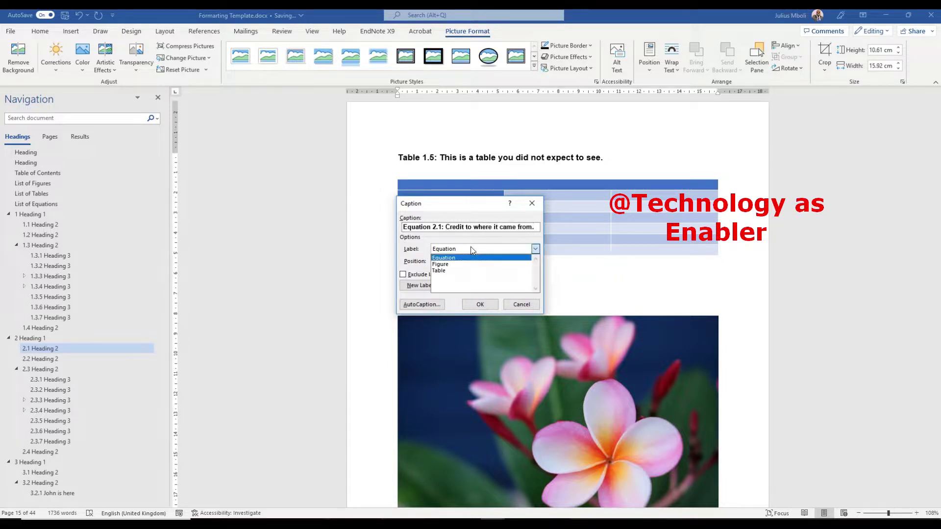
left_click(452, 265)
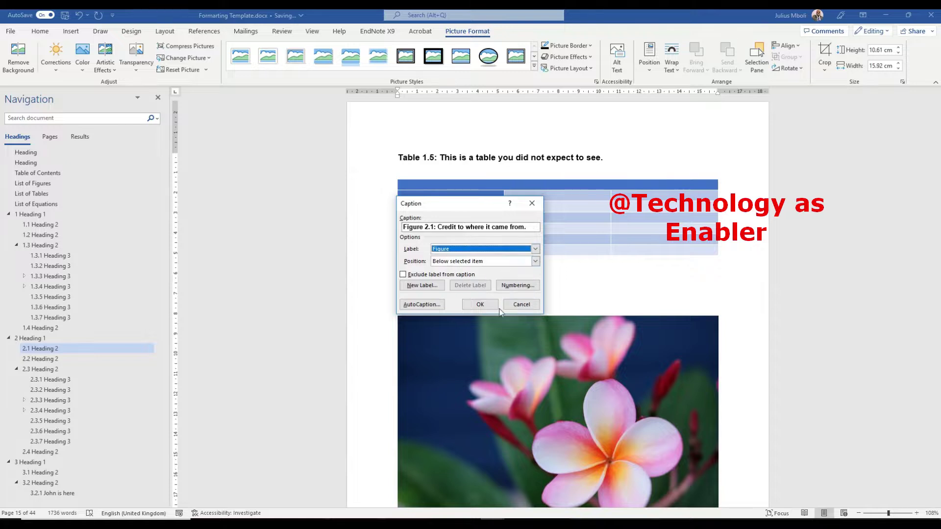
left_click(480, 304)
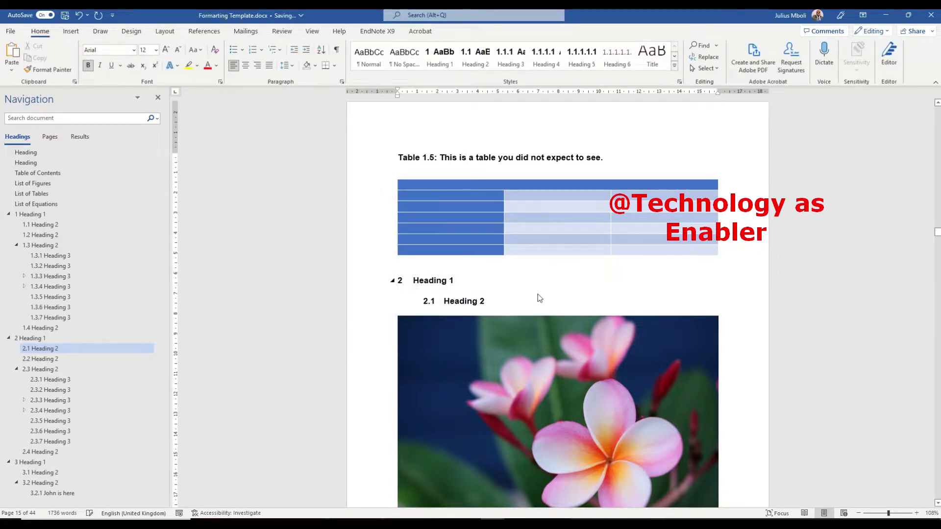
scroll(507, 342, "down", 5)
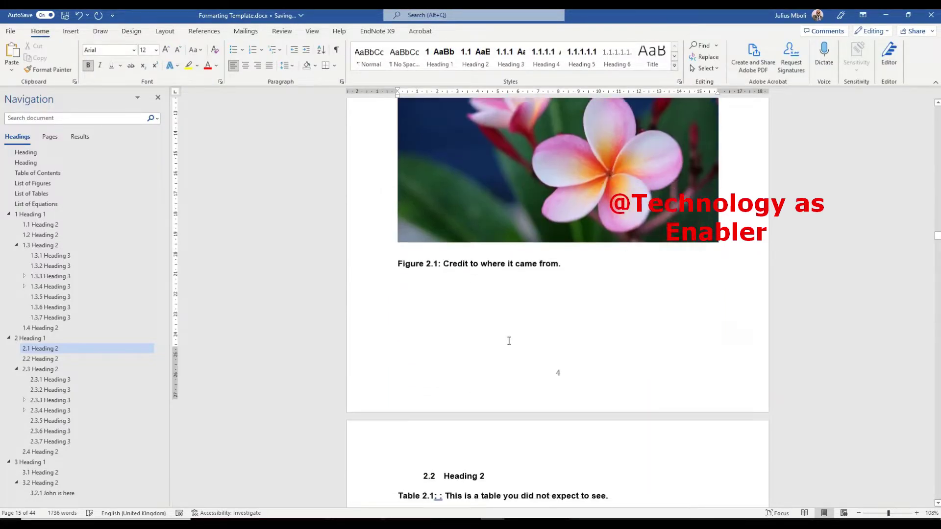
scroll(475, 310, "down", 6)
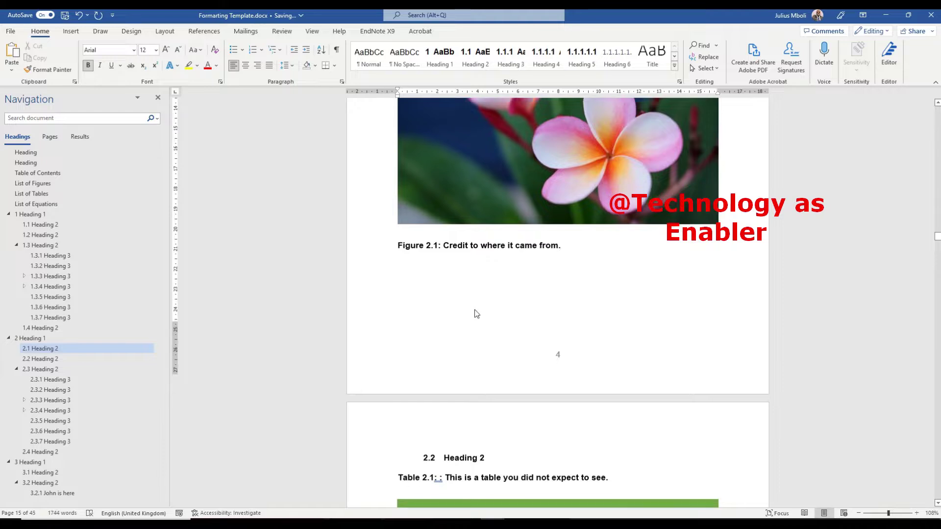